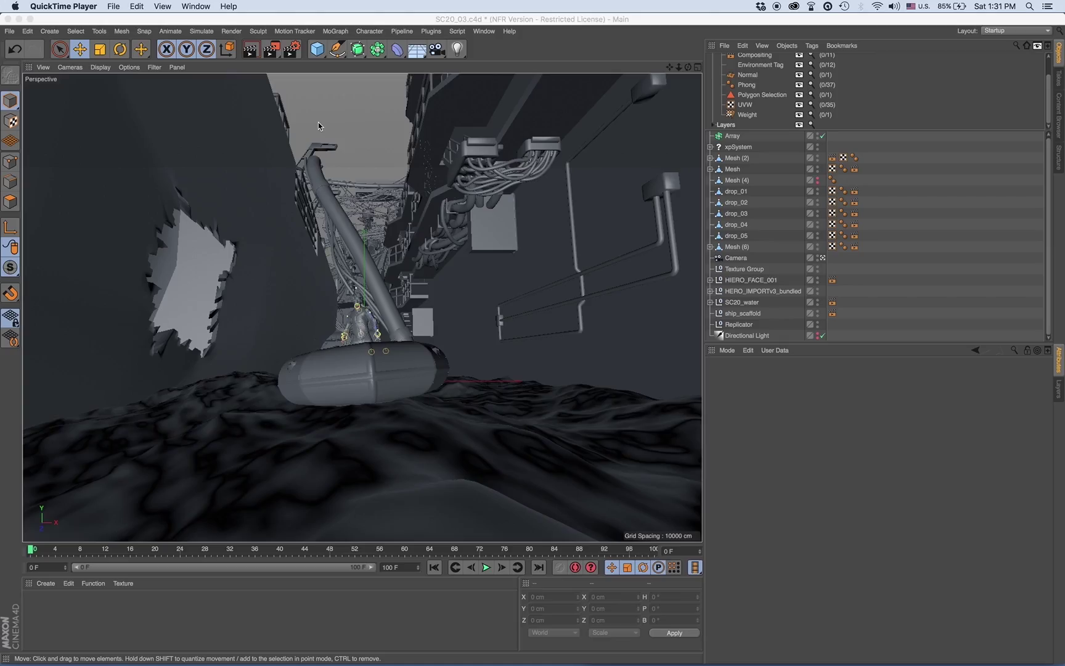
Step: Run Paint & Stick Auto Setup from the Plugins menu to tag the scene's meshes
left_click(431, 31)
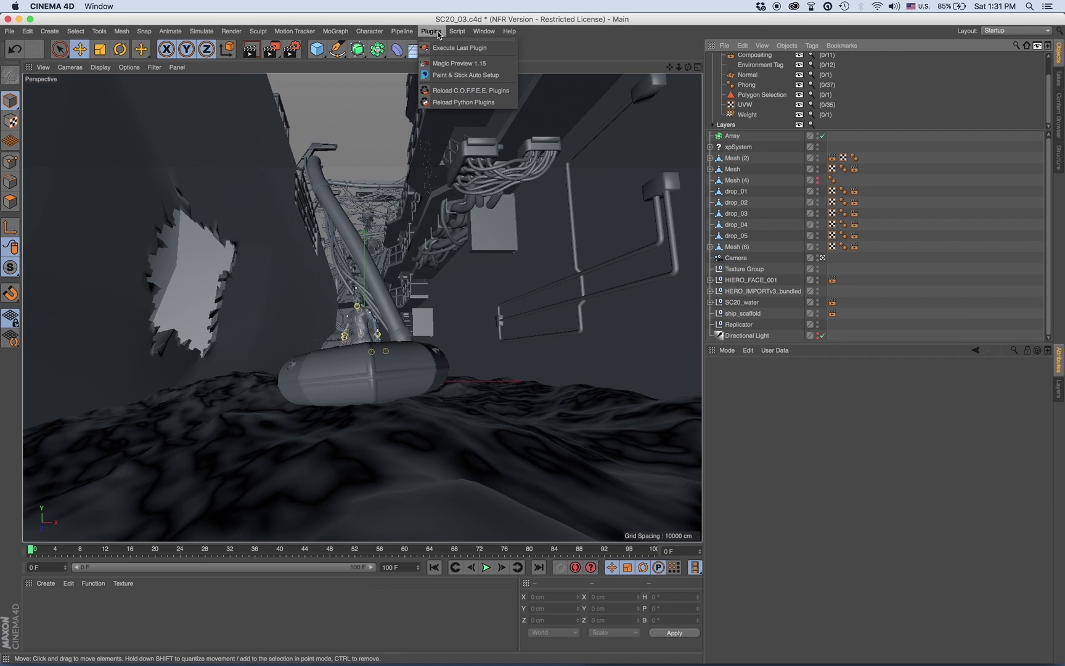
left_click(455, 75)
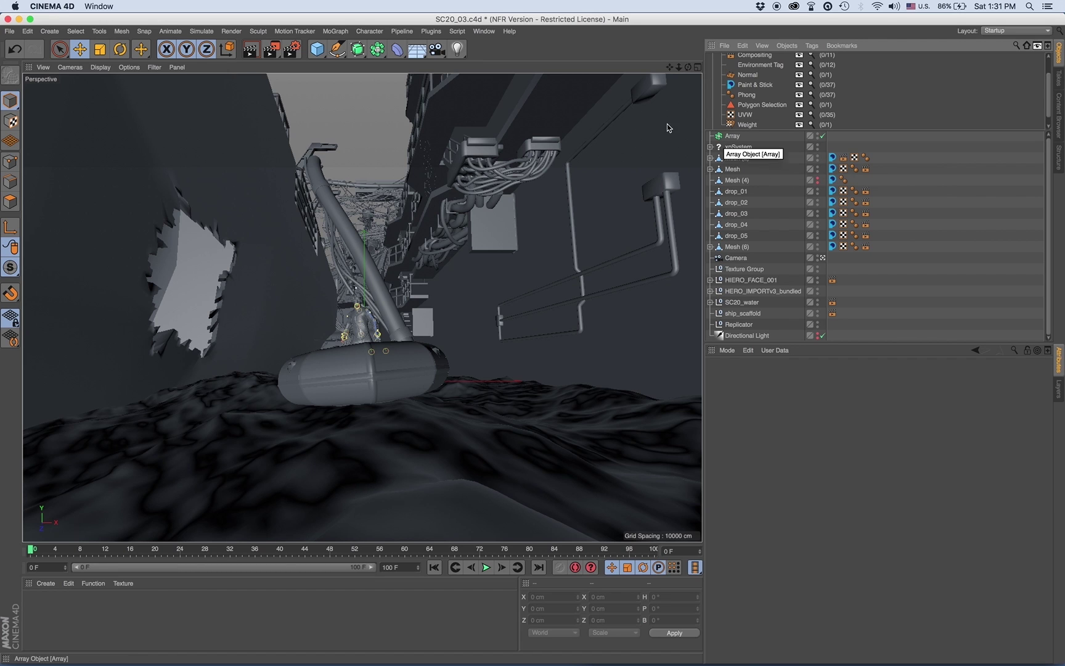
Step: Uncheck Save for both the regular image and multi-pass image, then render to the Picture Viewer
left_click(293, 50)
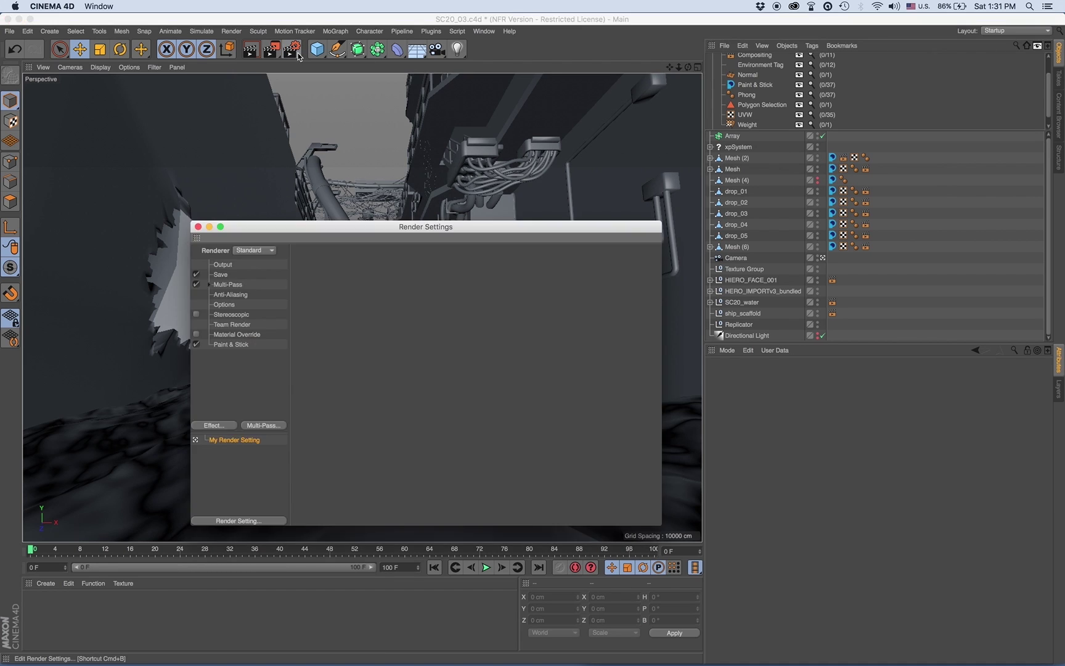
left_click(241, 345)
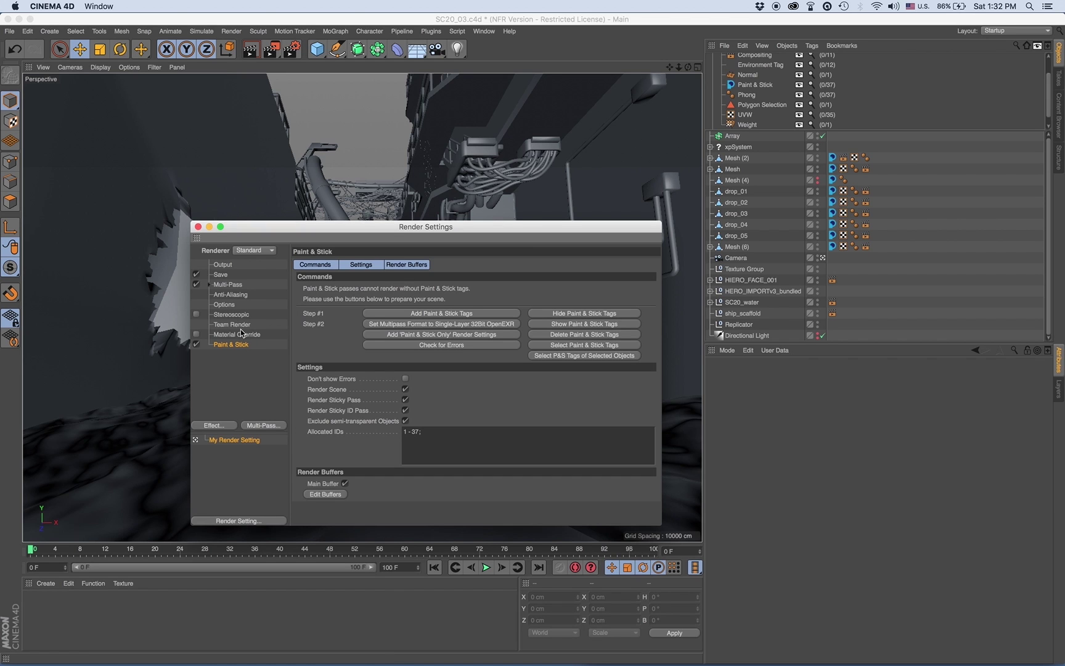
left_click(232, 276)
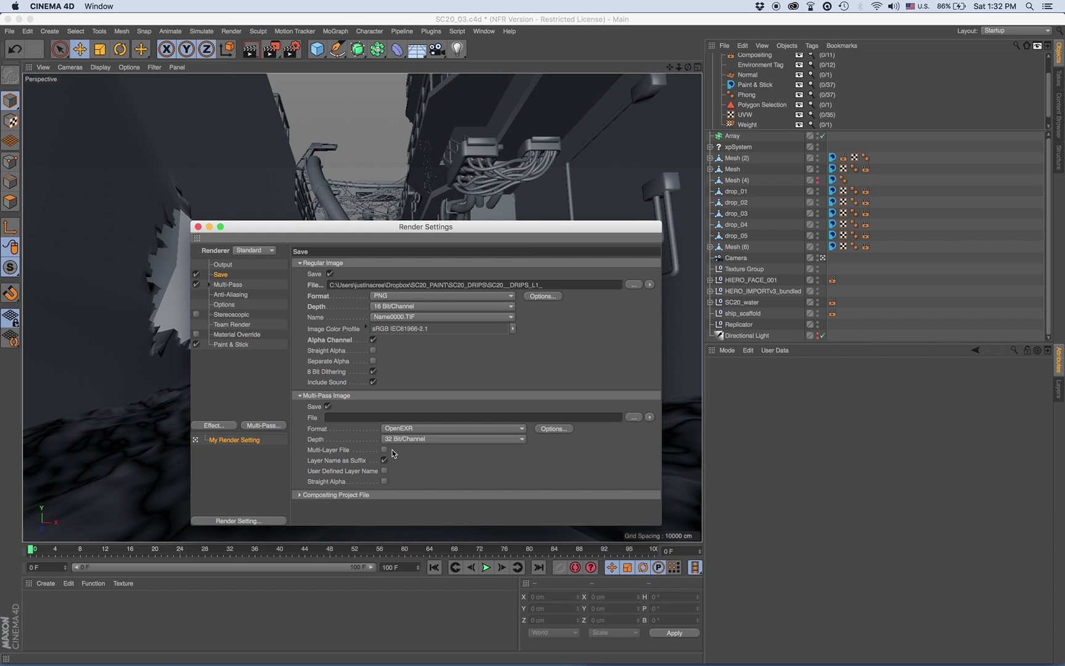
left_click(330, 274)
left_click(328, 406)
left_click(272, 53)
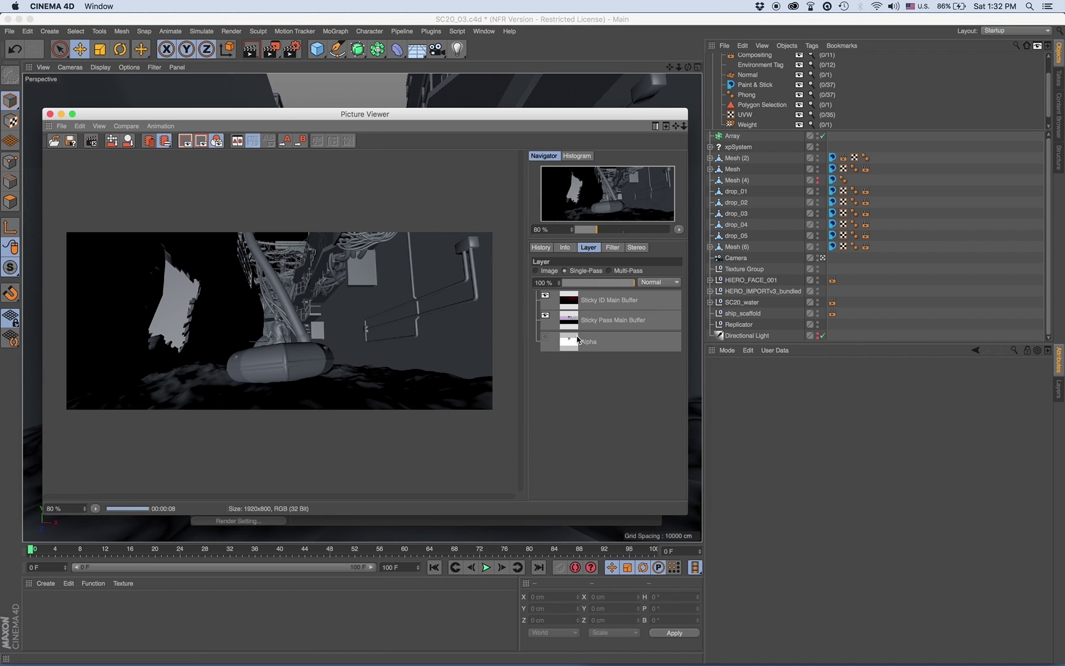
Step: View the Sticky Pass and Sticky ID layers, enabling the preview filter with Exposure 9
left_click(587, 324)
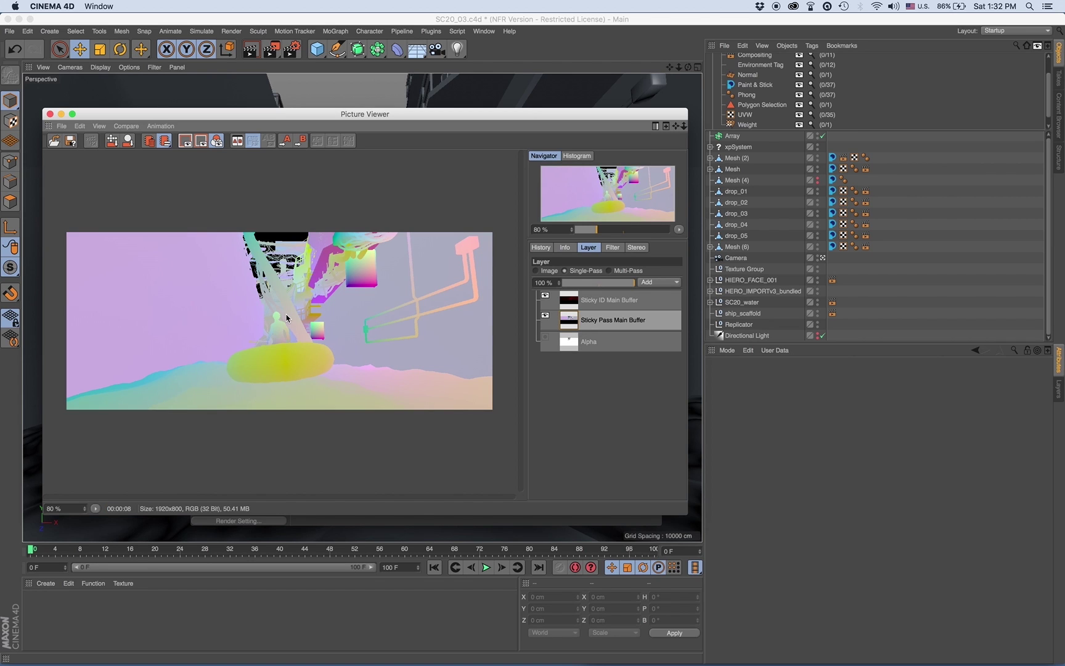
left_click(587, 304)
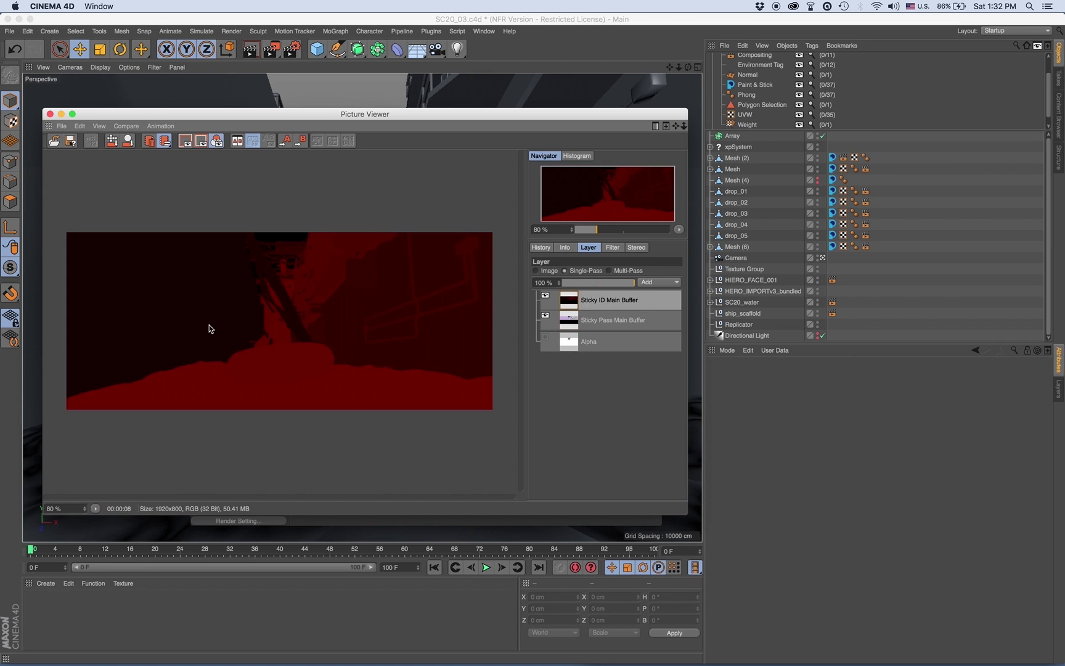
left_click(612, 249)
left_click(567, 274)
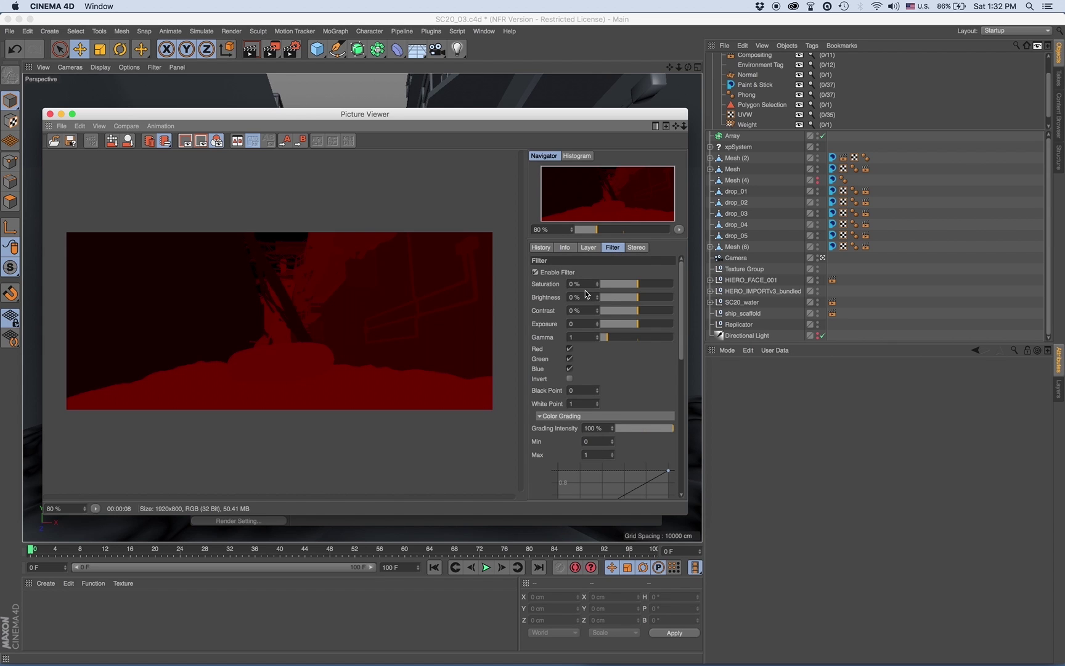
mouse_move(642, 322)
left_mouse_down()
mouse_move(671, 324)
mouse_move(655, 328)
left_mouse_up()
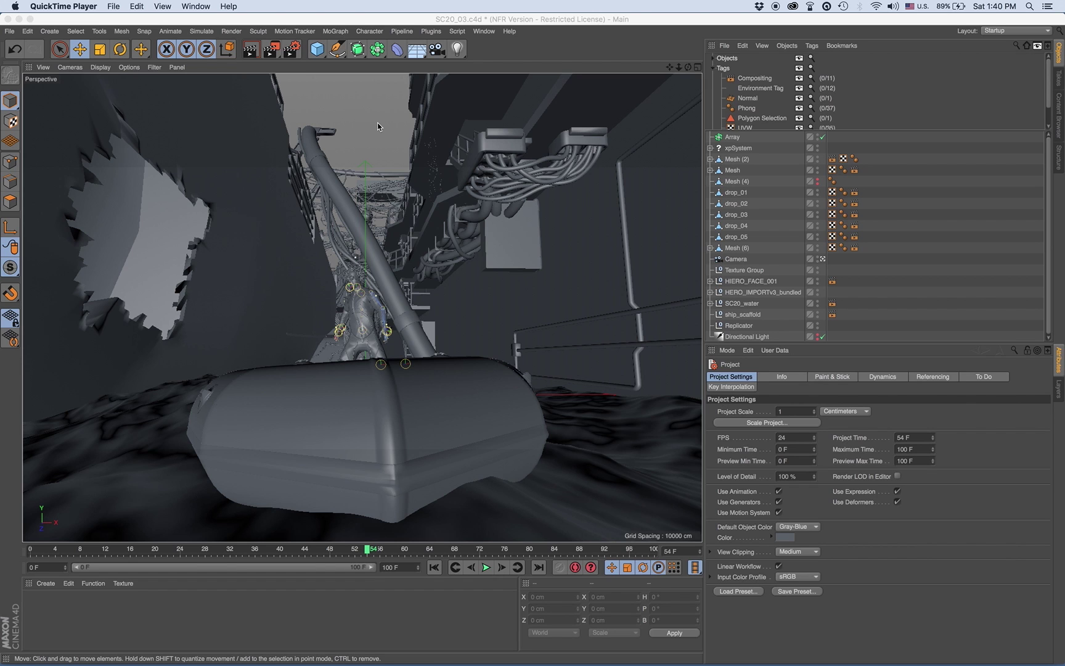
Step: Add the Paint & Stick render effect and check that Multi-Pass is now enabled
left_click(292, 49)
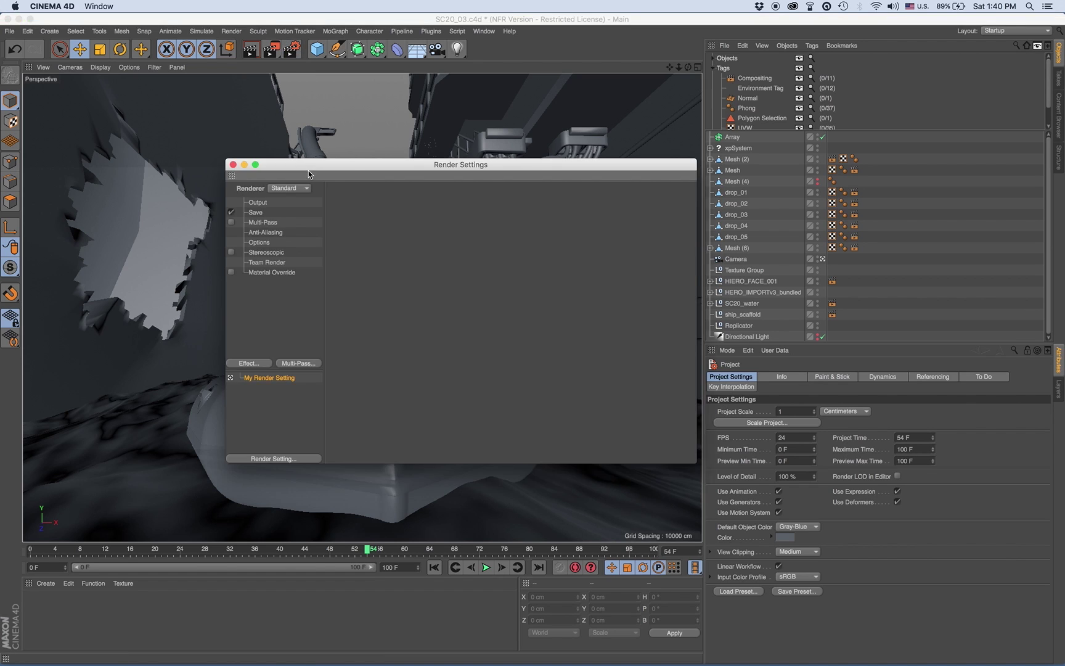
left_click_drag(316, 167, 315, 175)
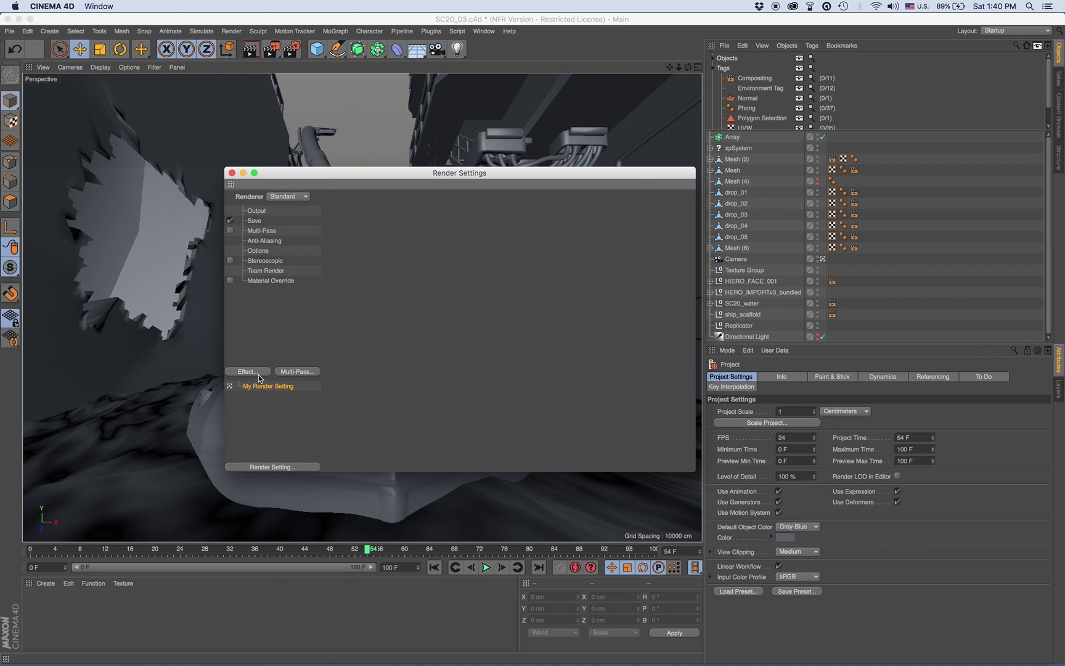
left_click(262, 373)
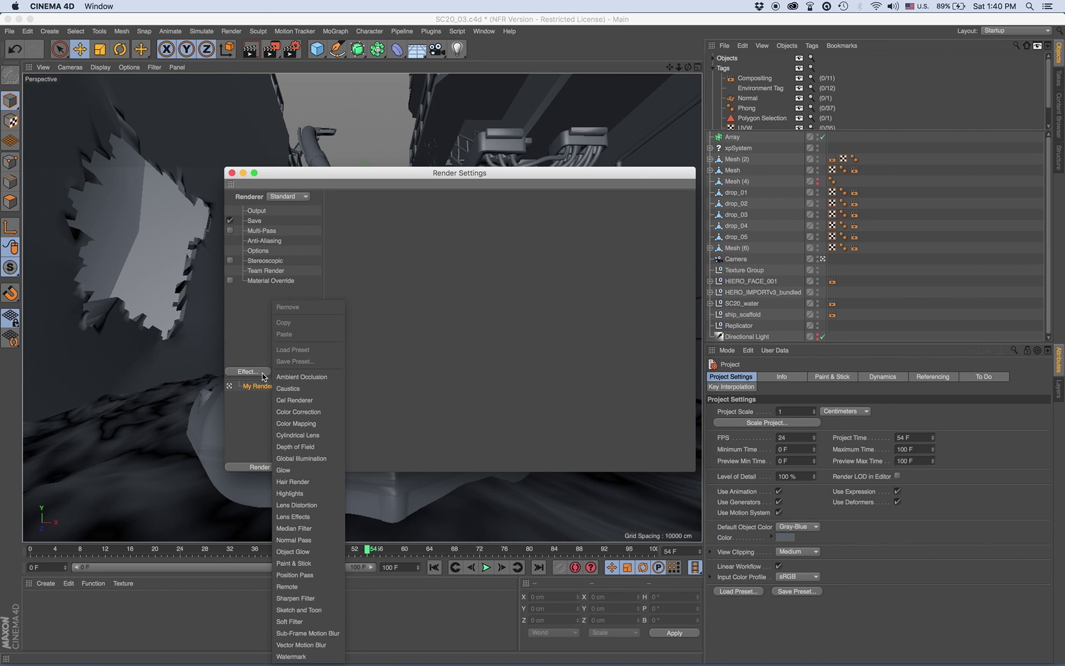
left_click(318, 565)
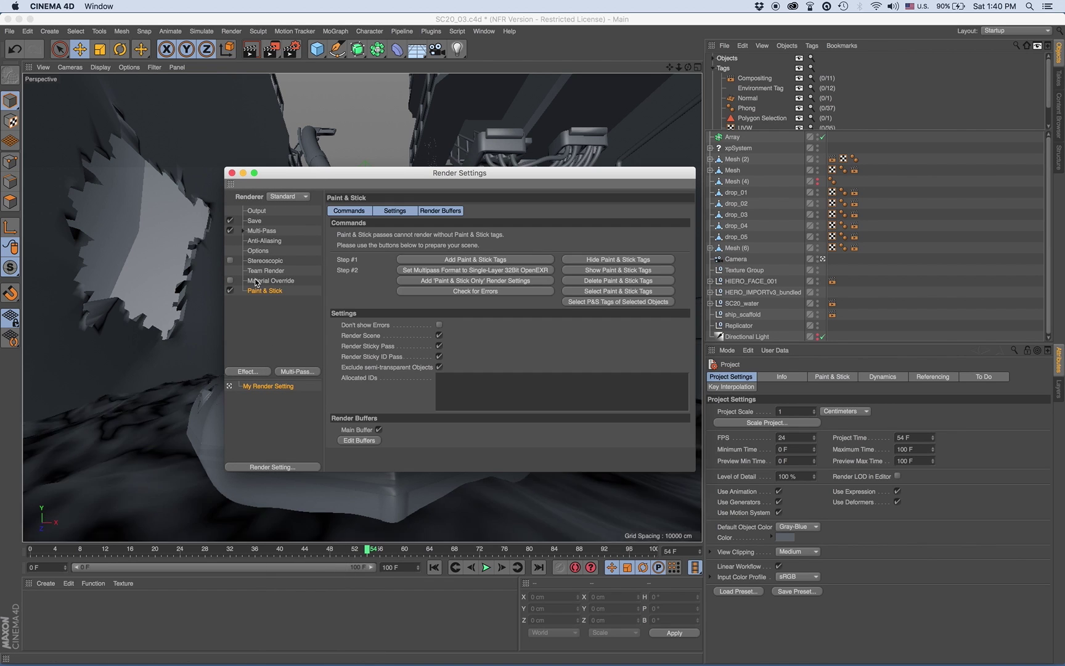
left_click(241, 231)
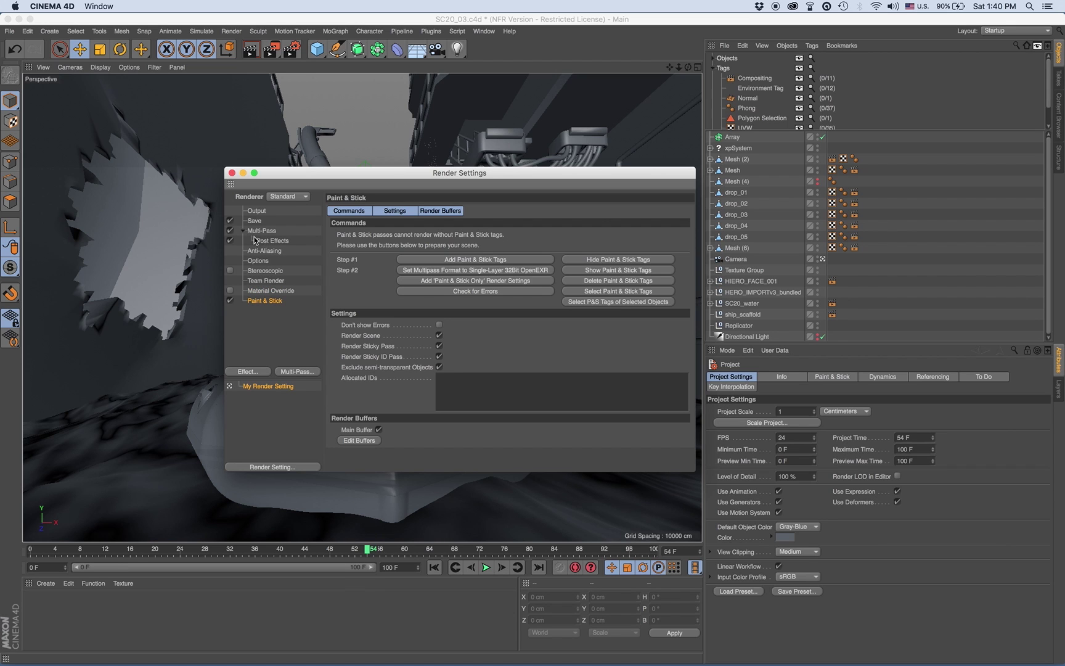
left_click(243, 232)
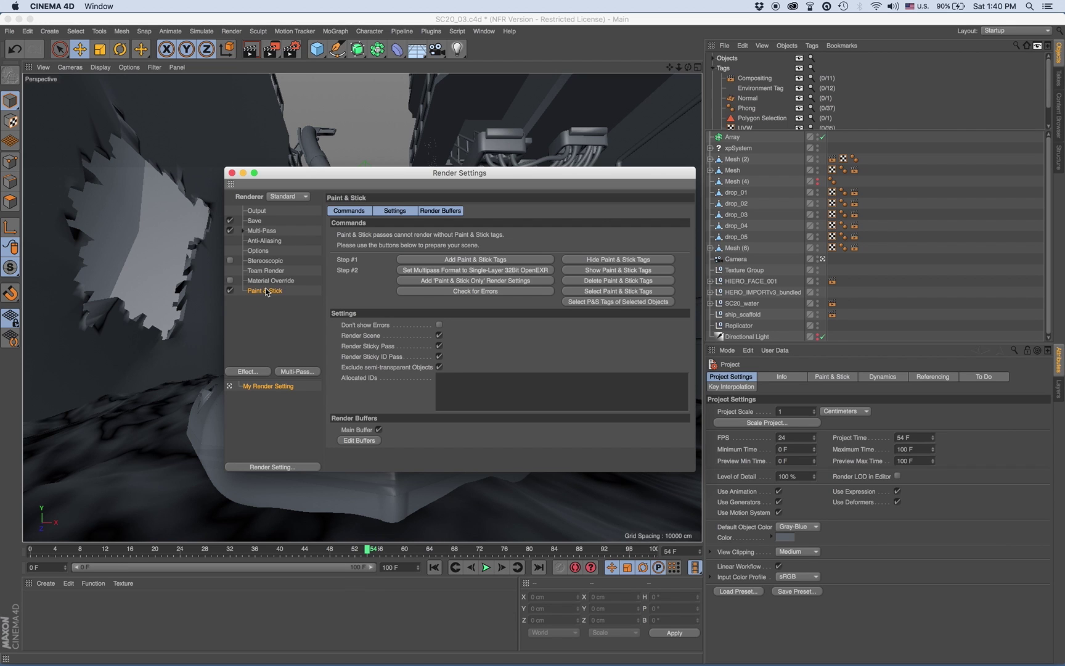
Step: Render the frame, inspect the black Sticky ID Main Buffer layer, and reopen Paint & Stick settings
left_click(271, 49)
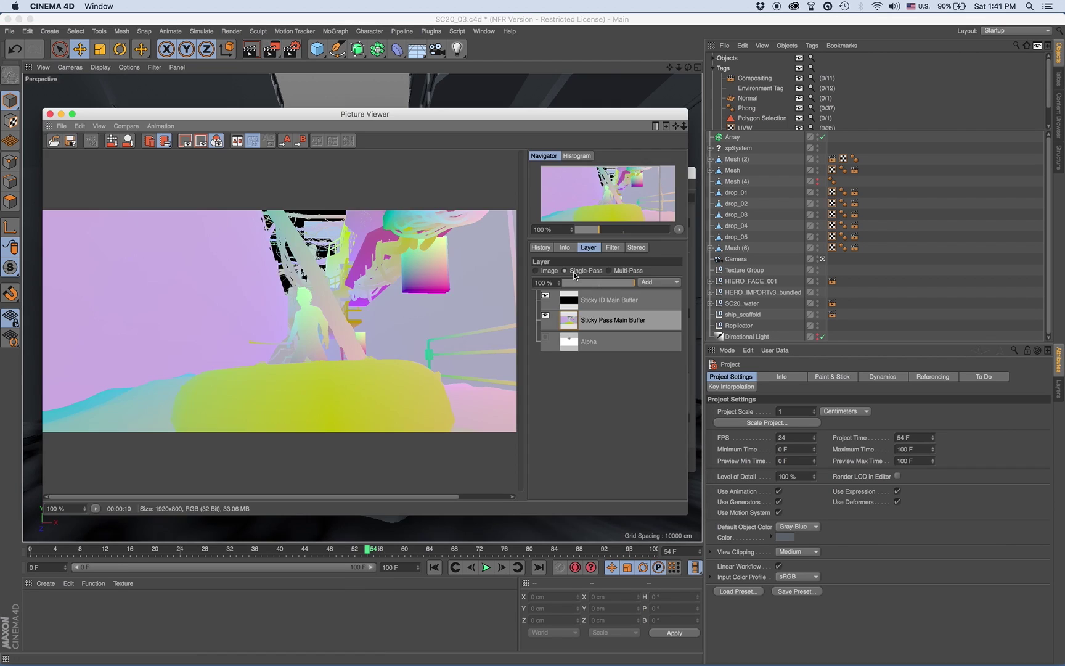
left_click(588, 301)
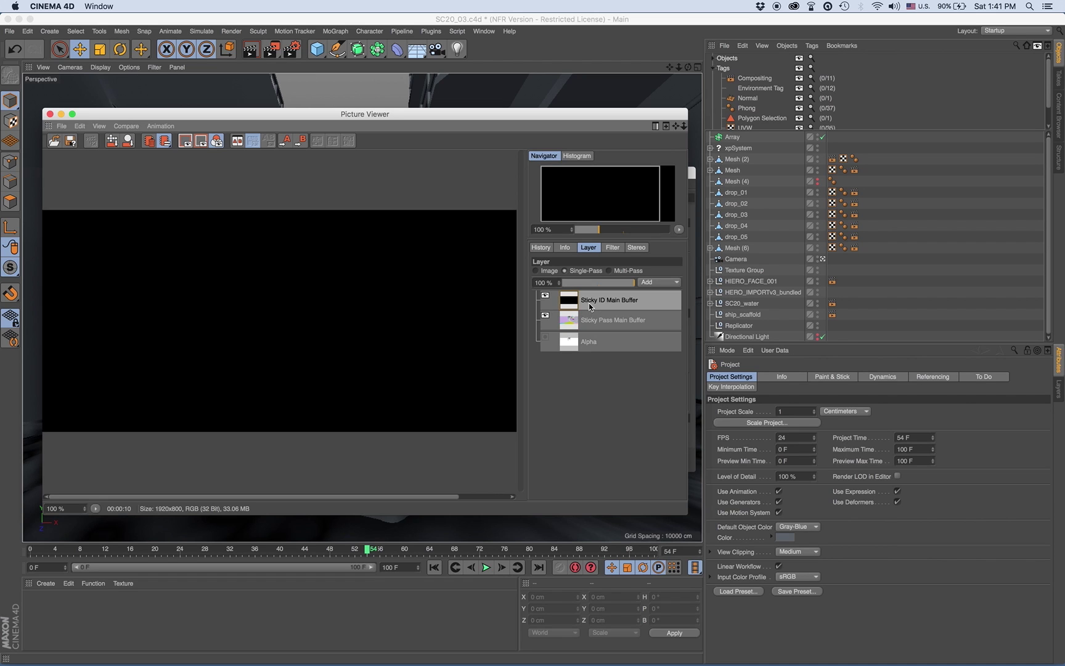
key("super+b")
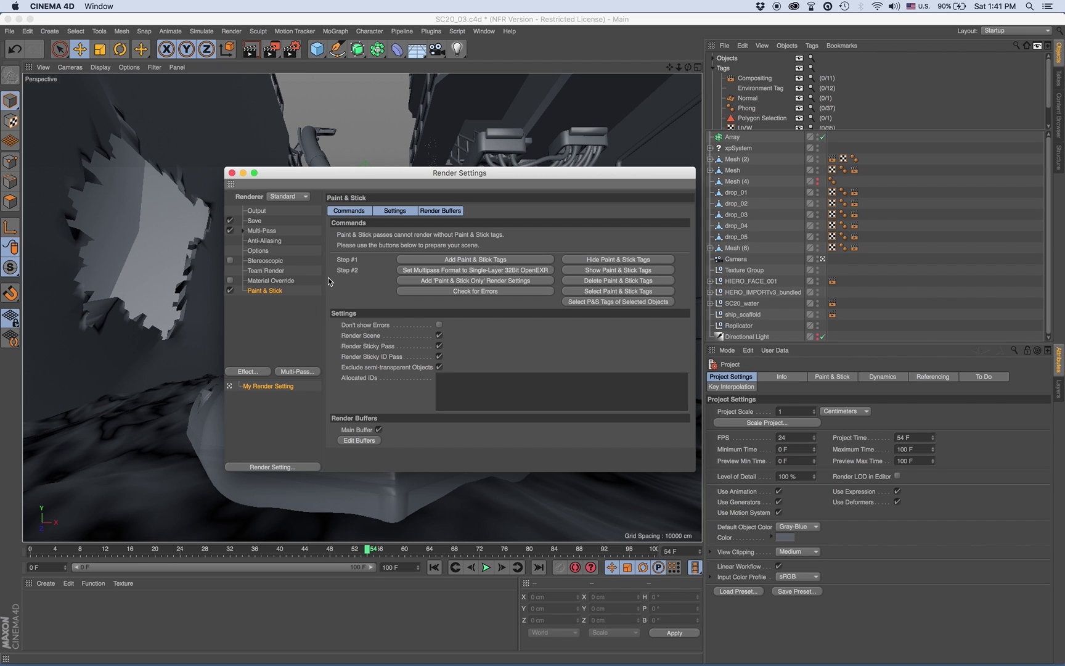
Step: Add Paint & Stick tags to the meshes (IDs 1–37), review the Save page, and render a preview
left_click(418, 261)
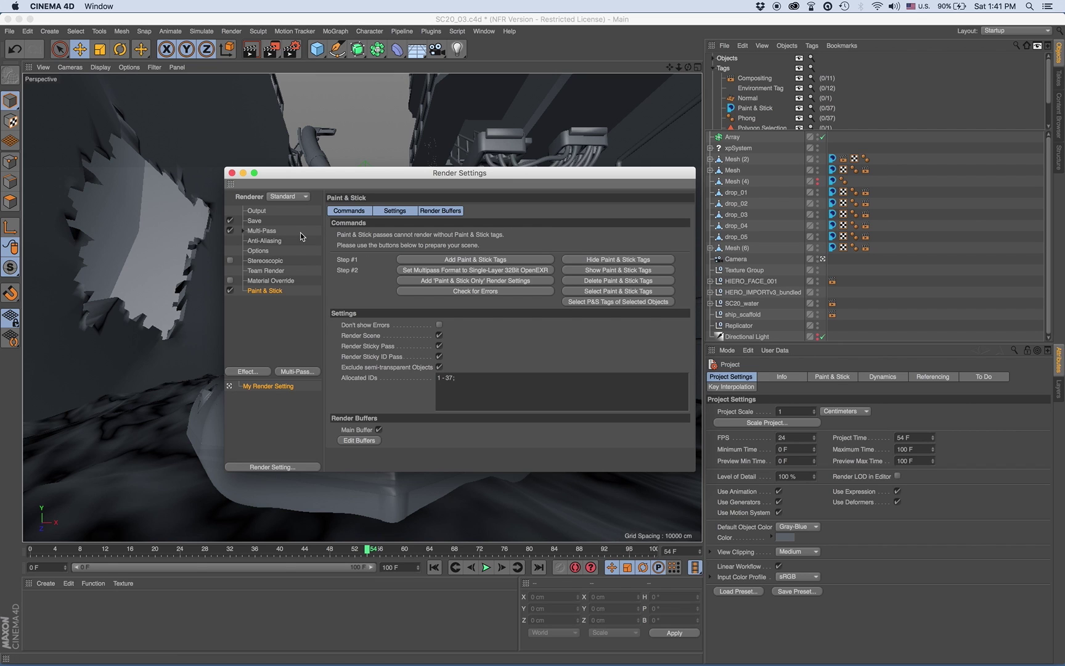
left_click(256, 221)
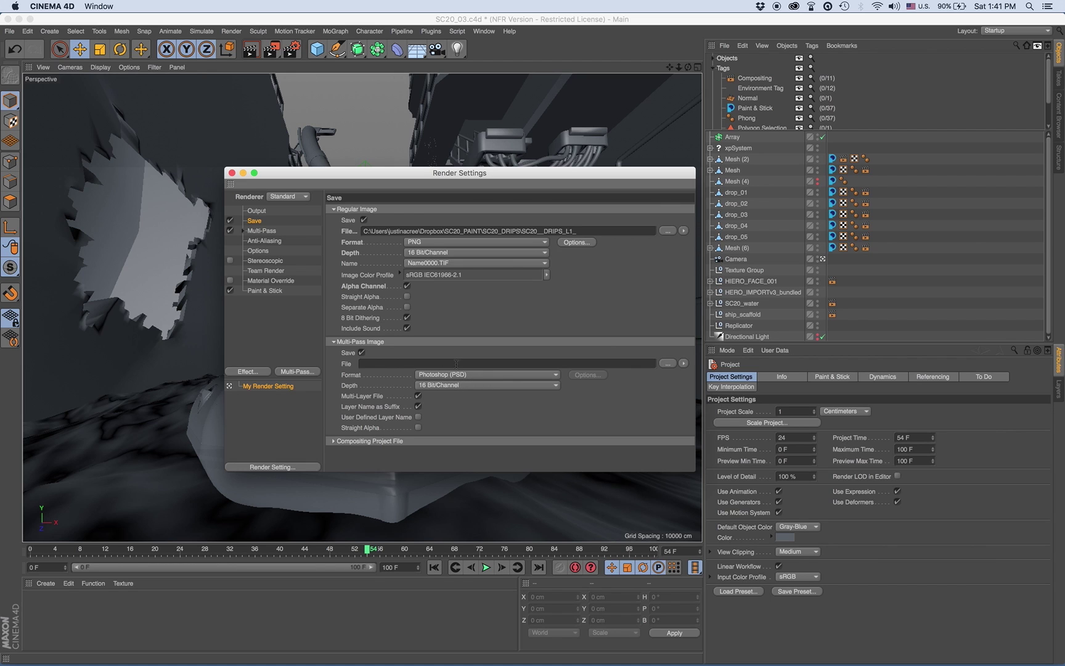
left_click(276, 290)
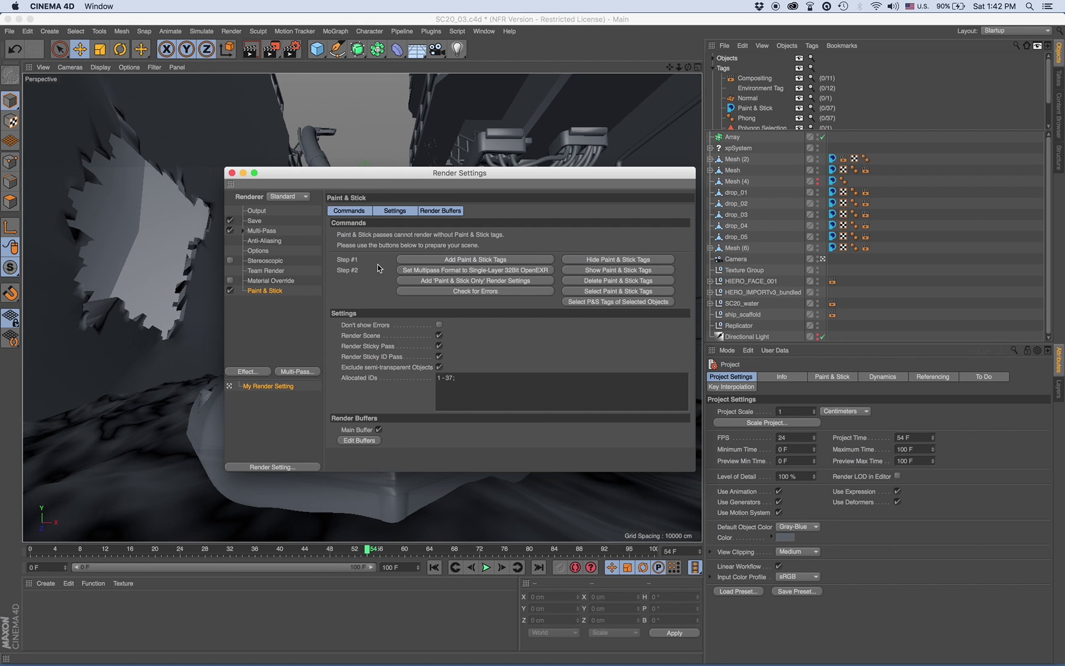
left_click(272, 50)
Step: Toggle Paint & Stick tag visibility, cancel deleting the tags, and add a 'Paint & Stick Only' render setting
left_click(627, 261)
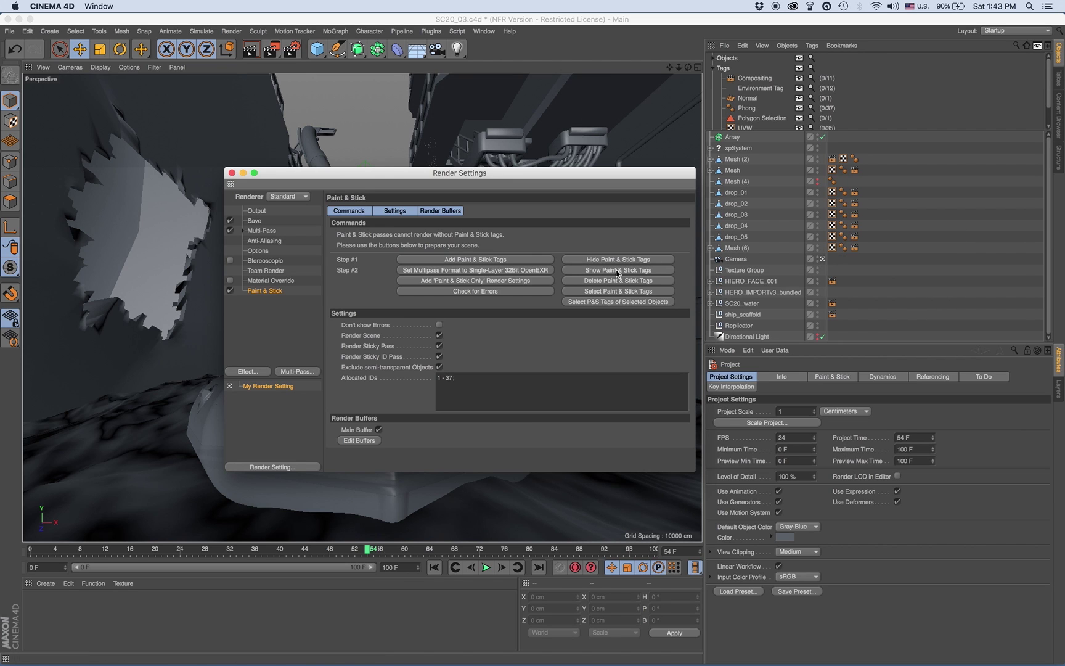
left_click(617, 271)
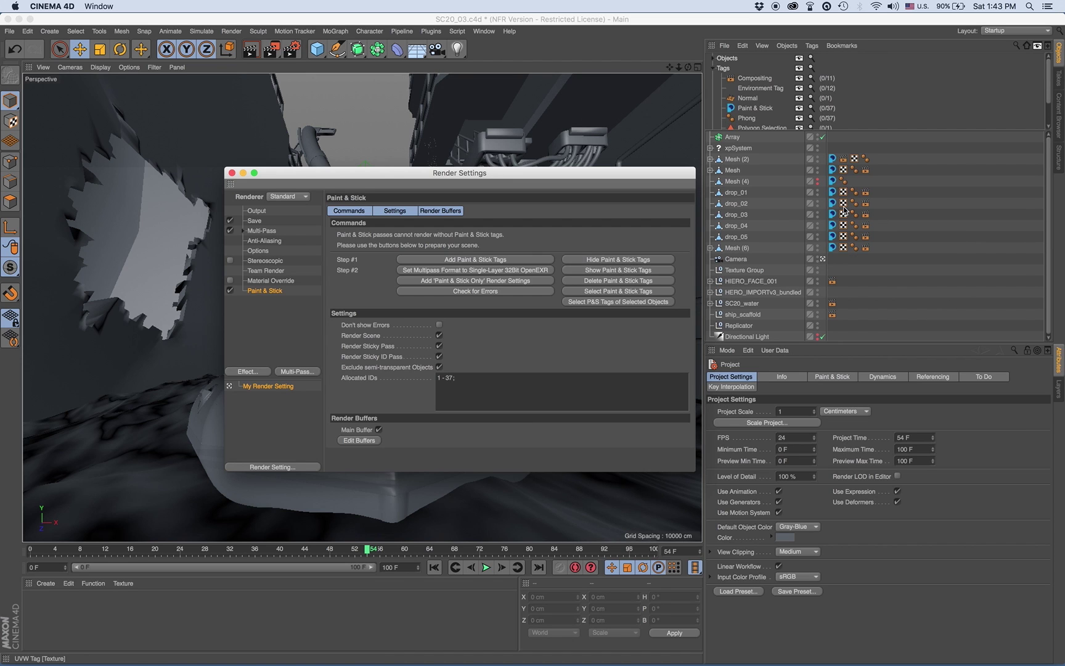
left_click(581, 283)
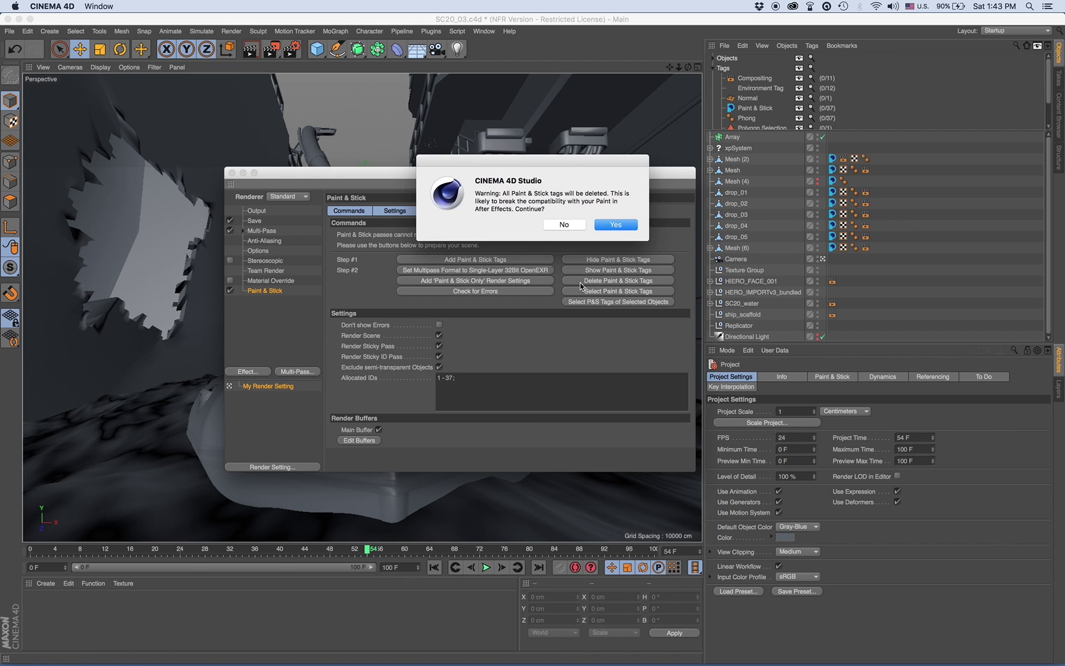
left_click(565, 225)
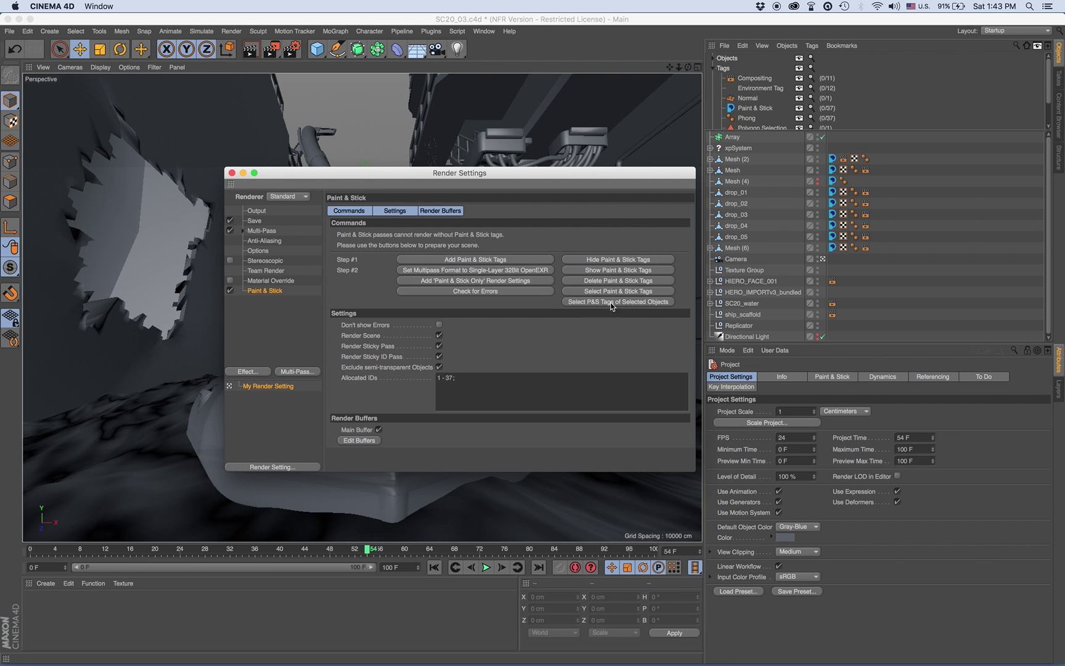
left_click(399, 282)
Step: Render with Paint & Stick Only and view the Sticky ID Main Buffer layer in Single-Pass mode
left_click(271, 49)
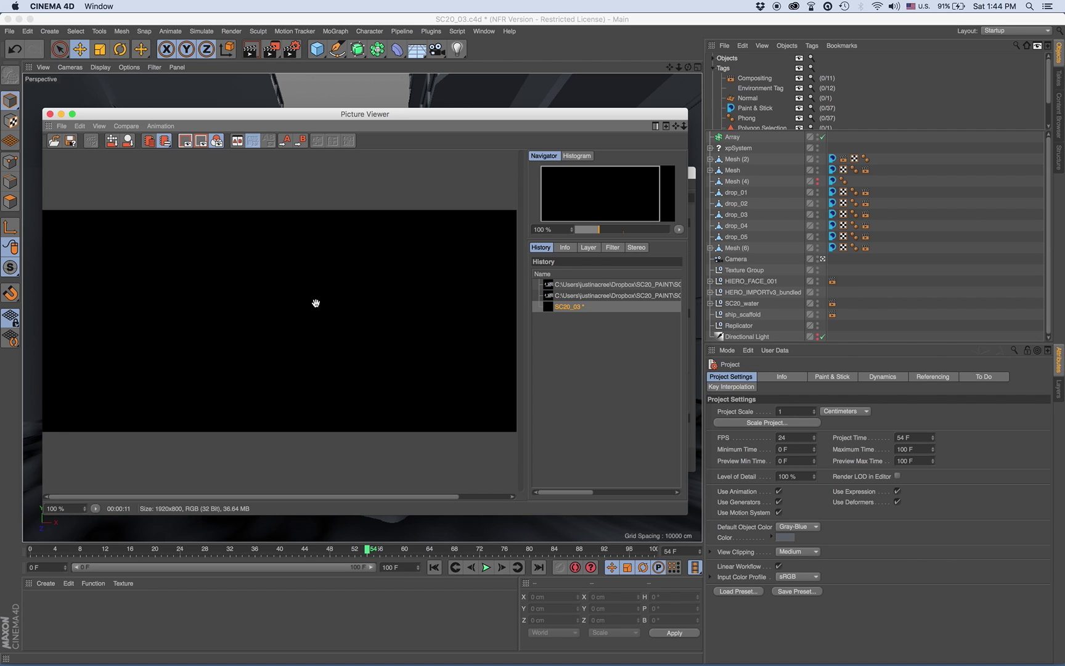
left_click(584, 249)
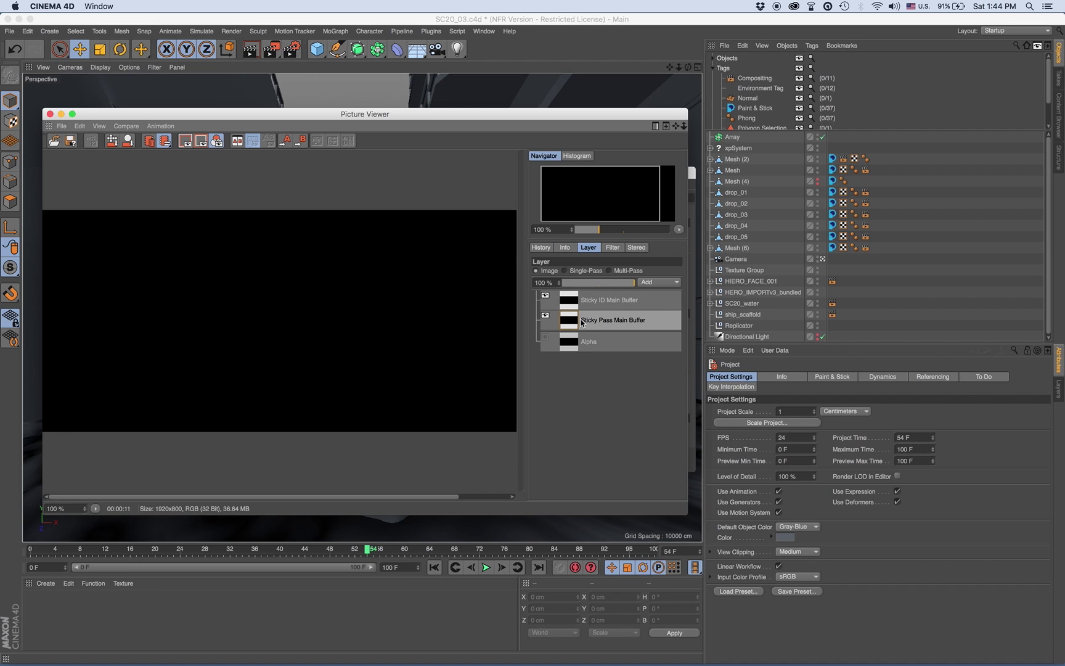
left_click(589, 273)
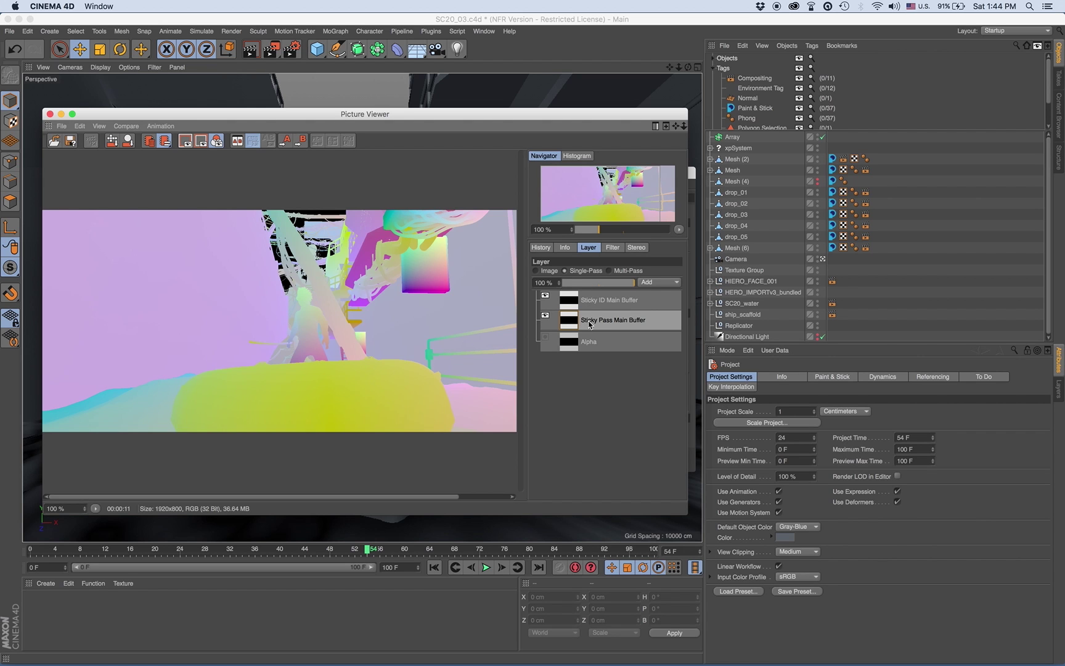
left_click(589, 305)
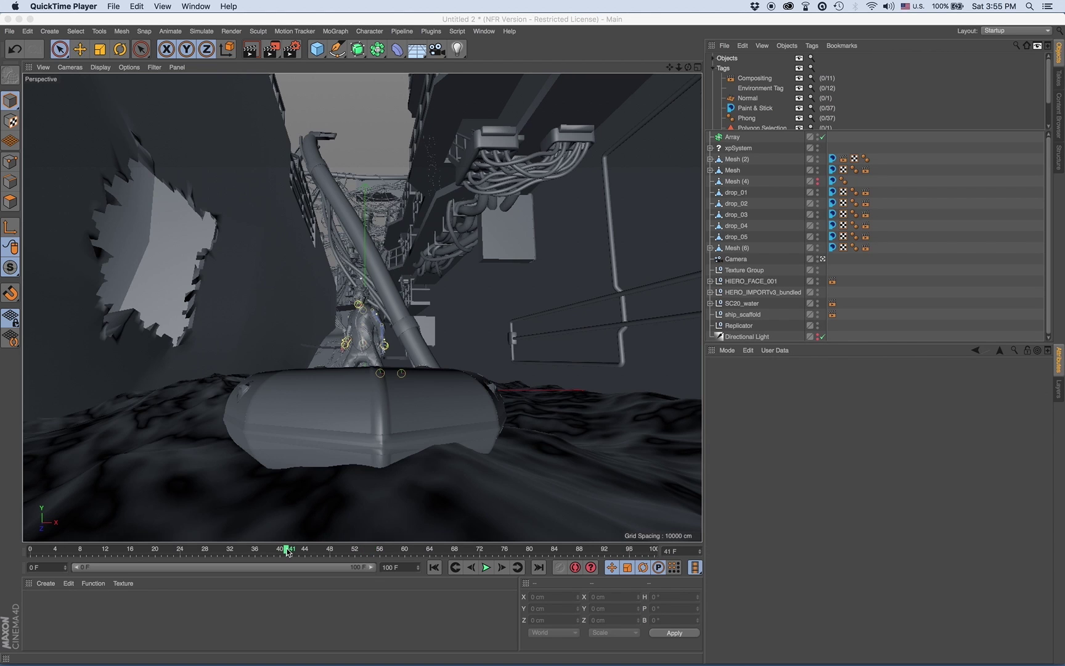
Step: Move the timeline to frame 84, select the character mesh, and open Paint & Stick render settings
left_click_drag(287, 550, 565, 582)
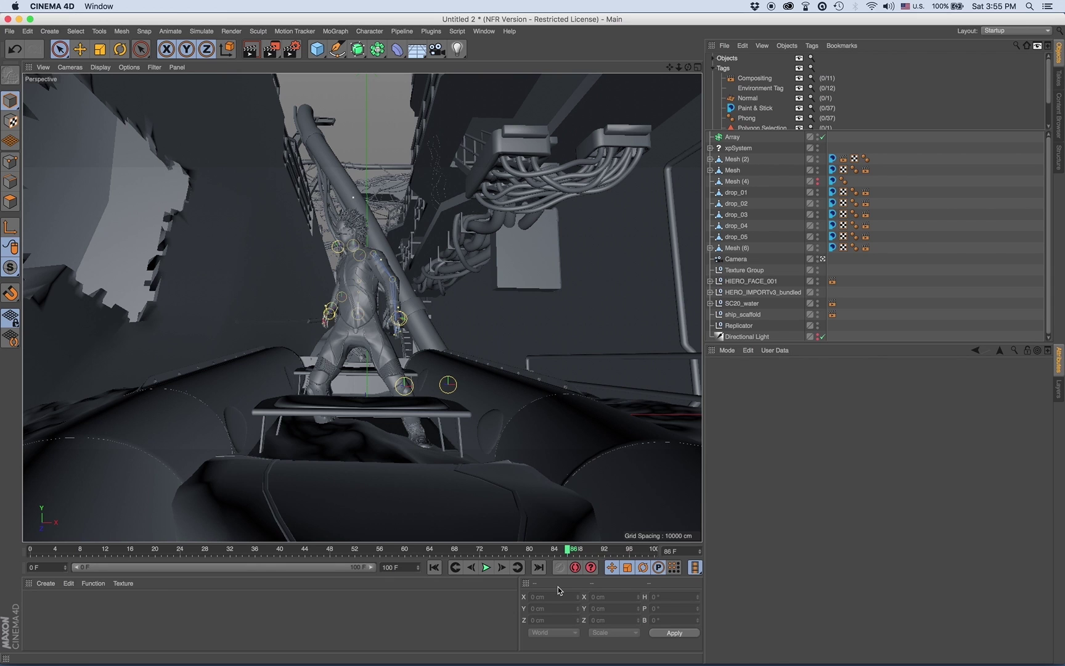
left_click(356, 279)
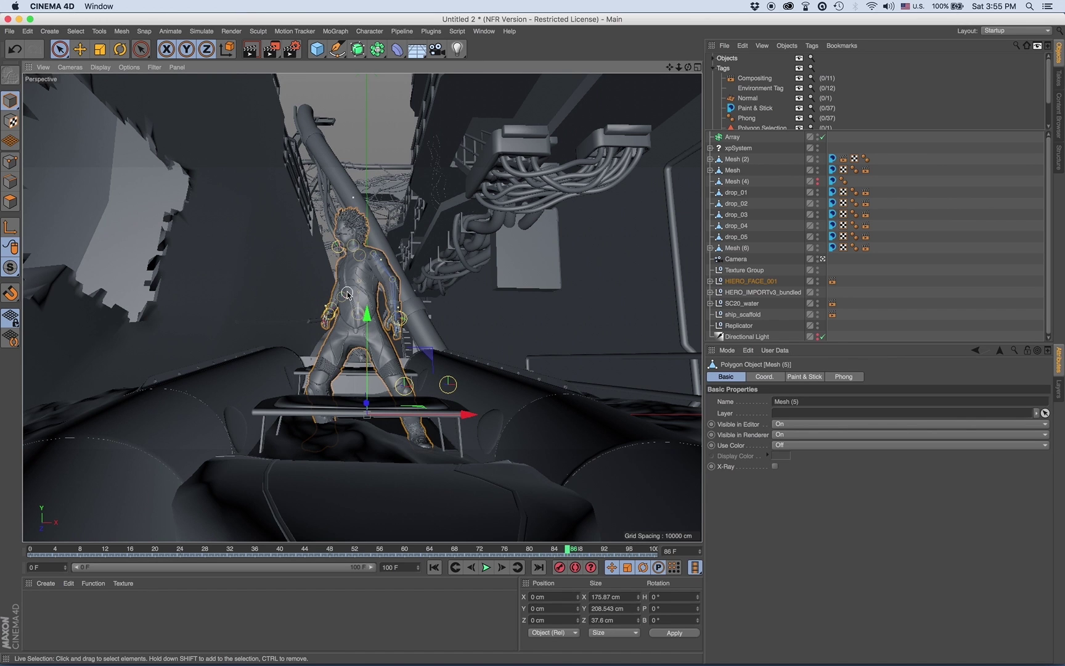
key("super+b")
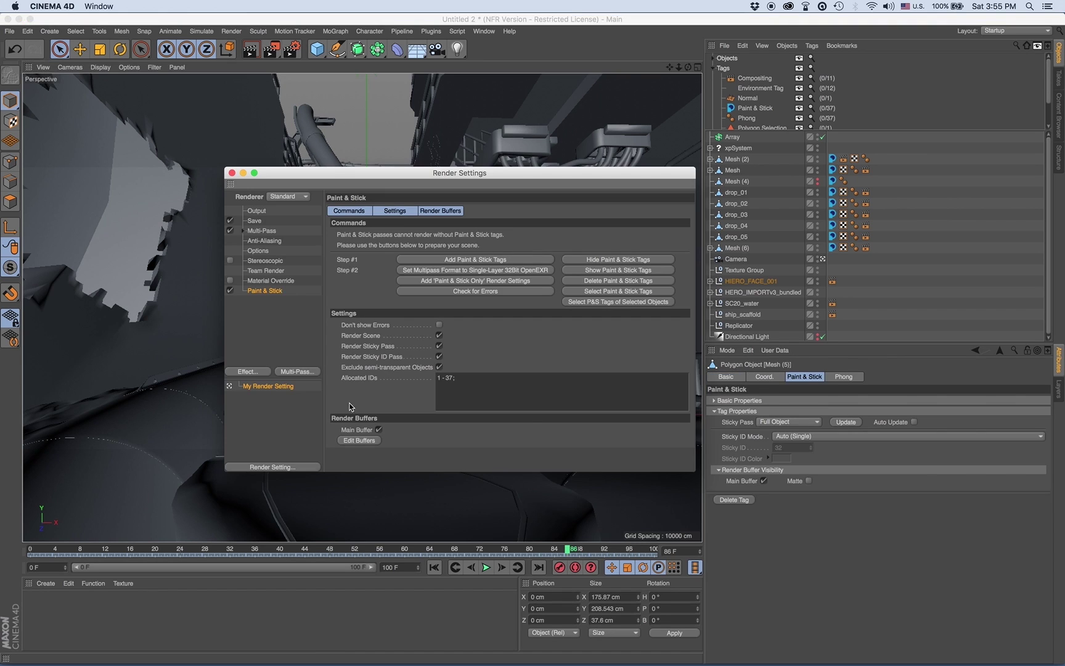
Step: Open Edit Buffers and add a new render buffer named 'Char'
left_click(362, 440)
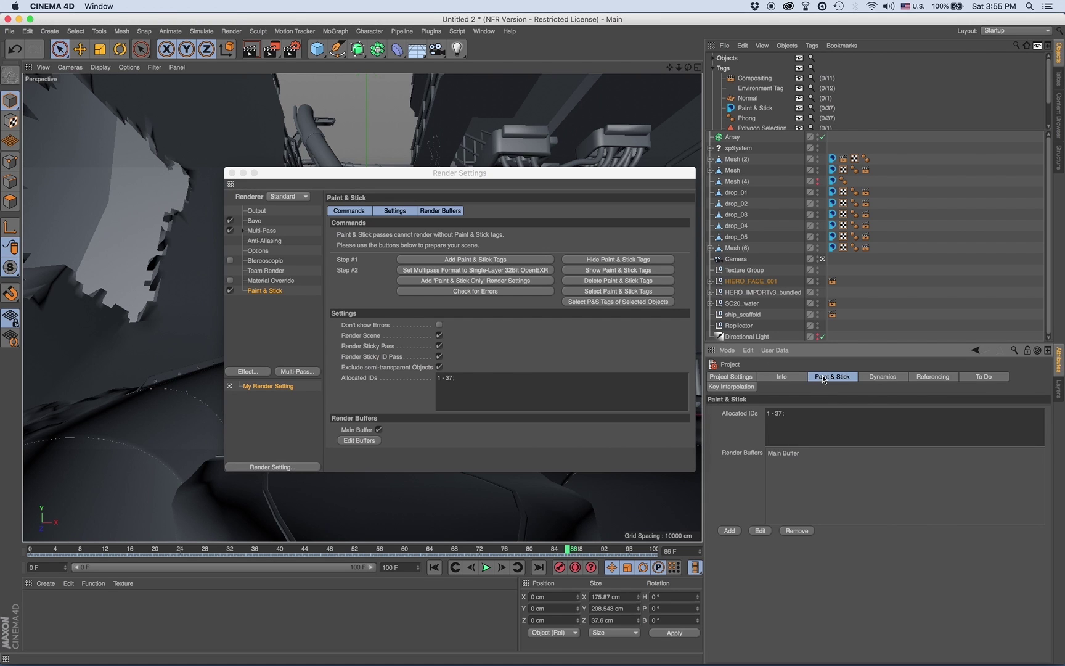
left_click(729, 531)
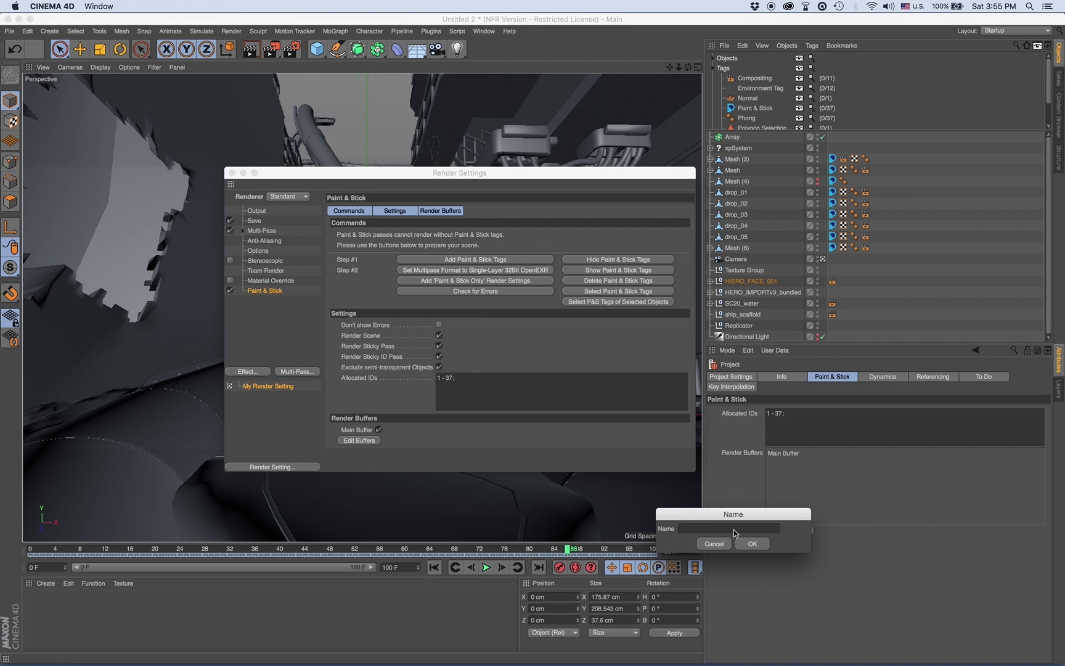
type("Character")
left_click(751, 542)
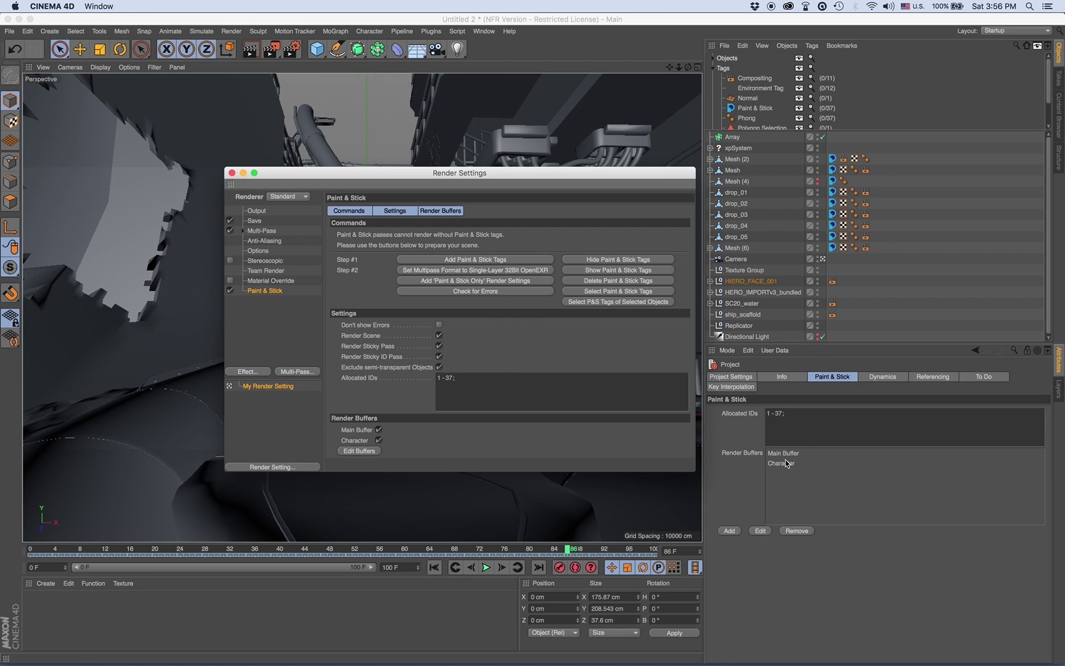
Step: Rename the buffer to 'Character Buffer', then remove it
left_click(787, 464)
left_click(760, 532)
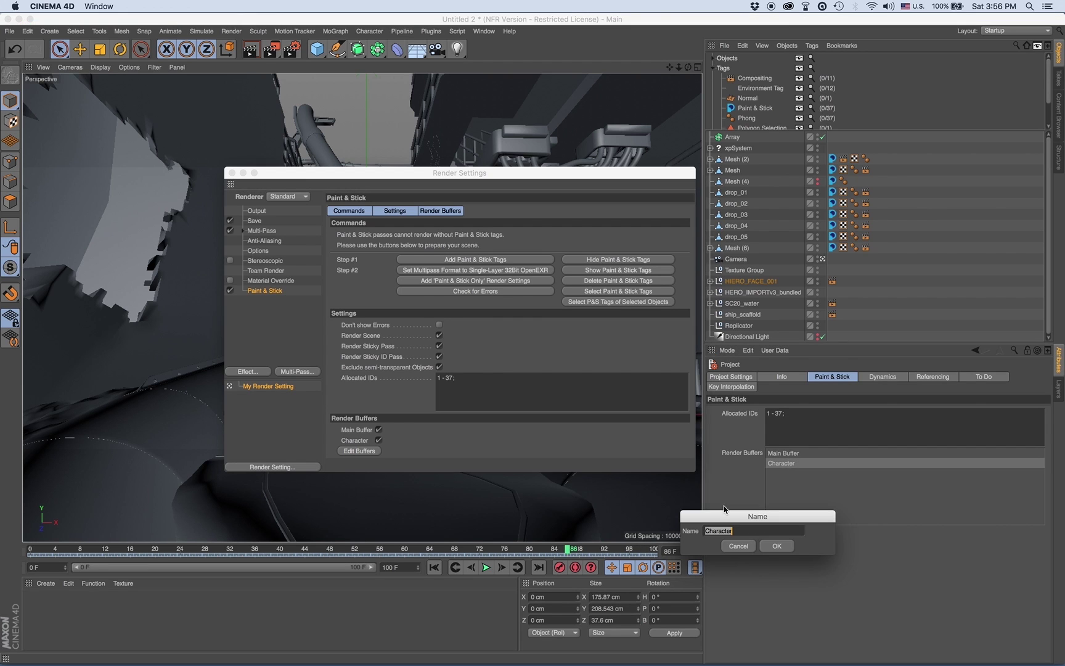
left_click(753, 527)
type("Buffer")
left_click(777, 545)
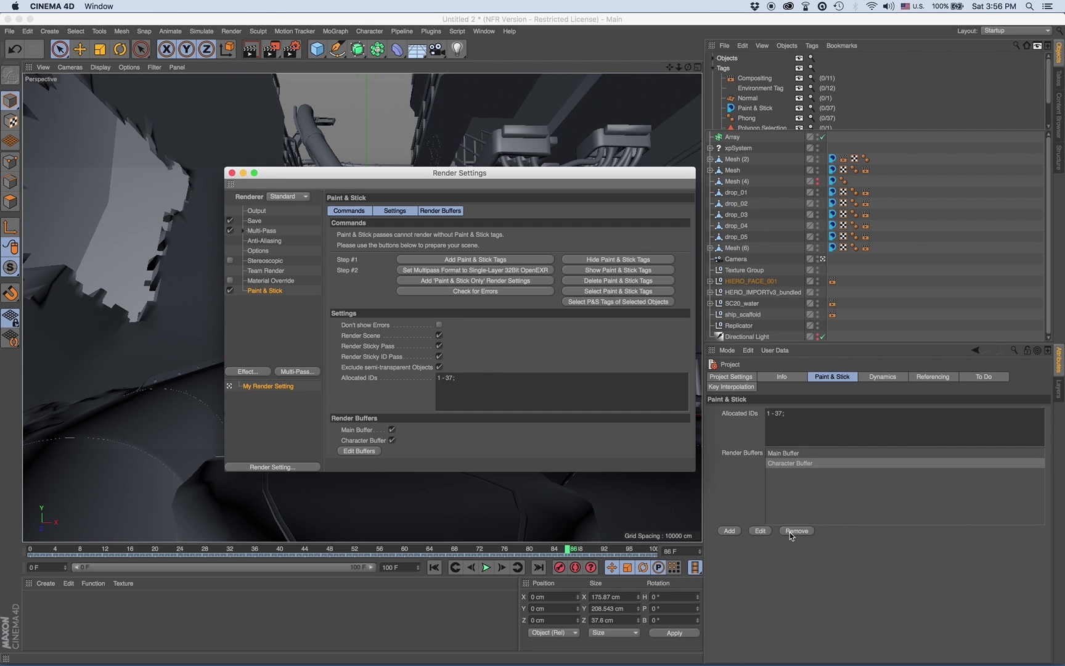
left_click(792, 532)
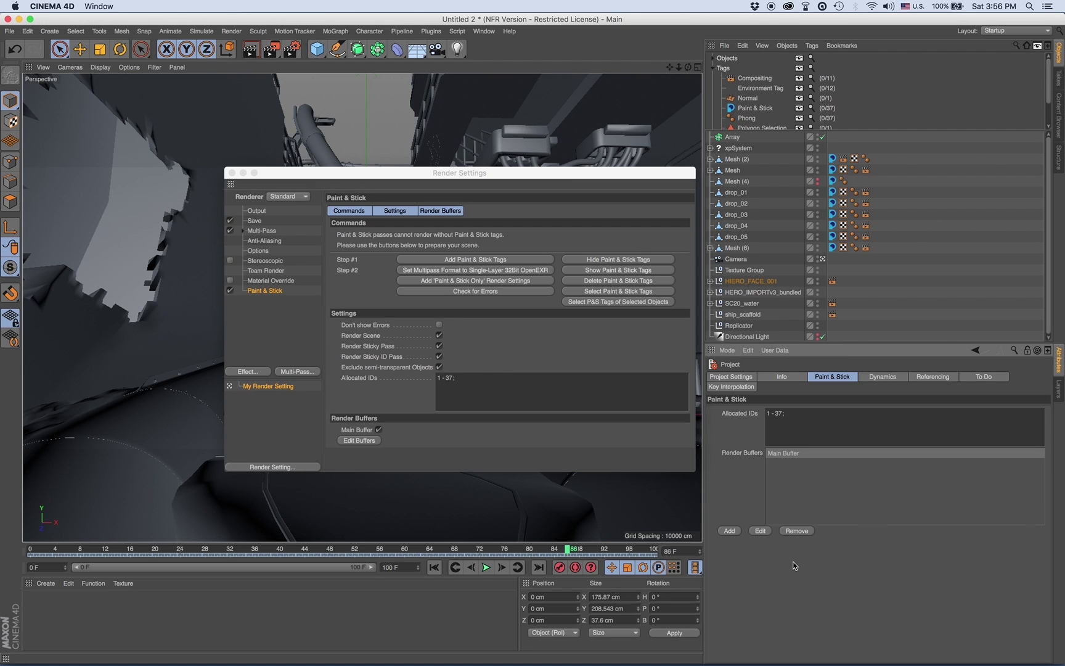
Step: Enable Character Buffer in the Paint & Stick tag of Mesh (5), keeping Main Buffer on
left_click(232, 173)
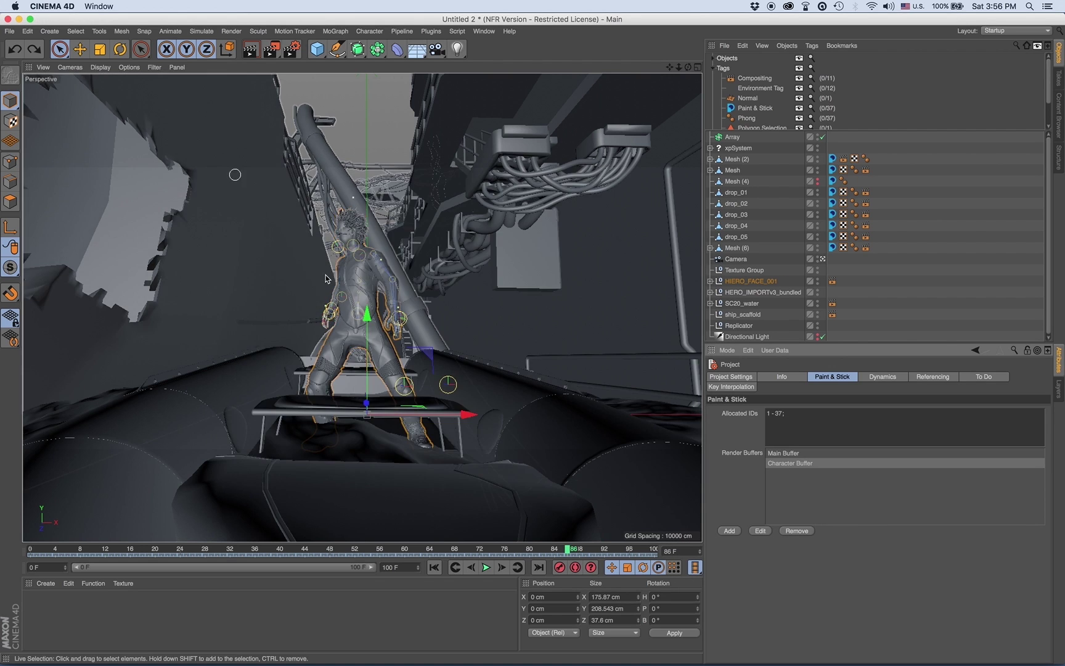
left_click(354, 287)
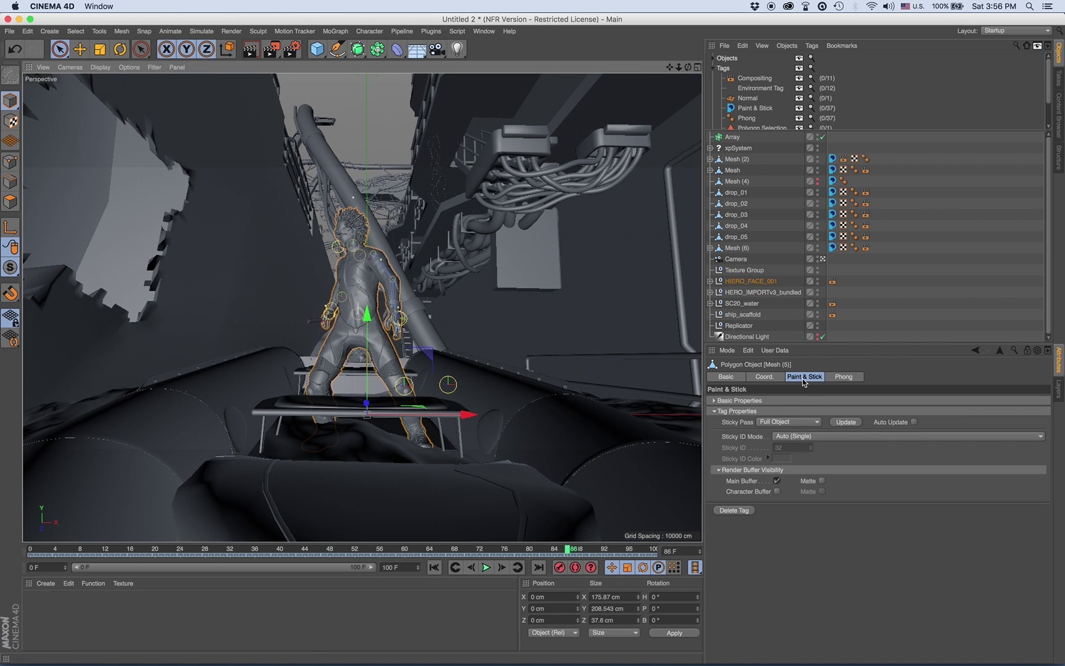
left_click(777, 491)
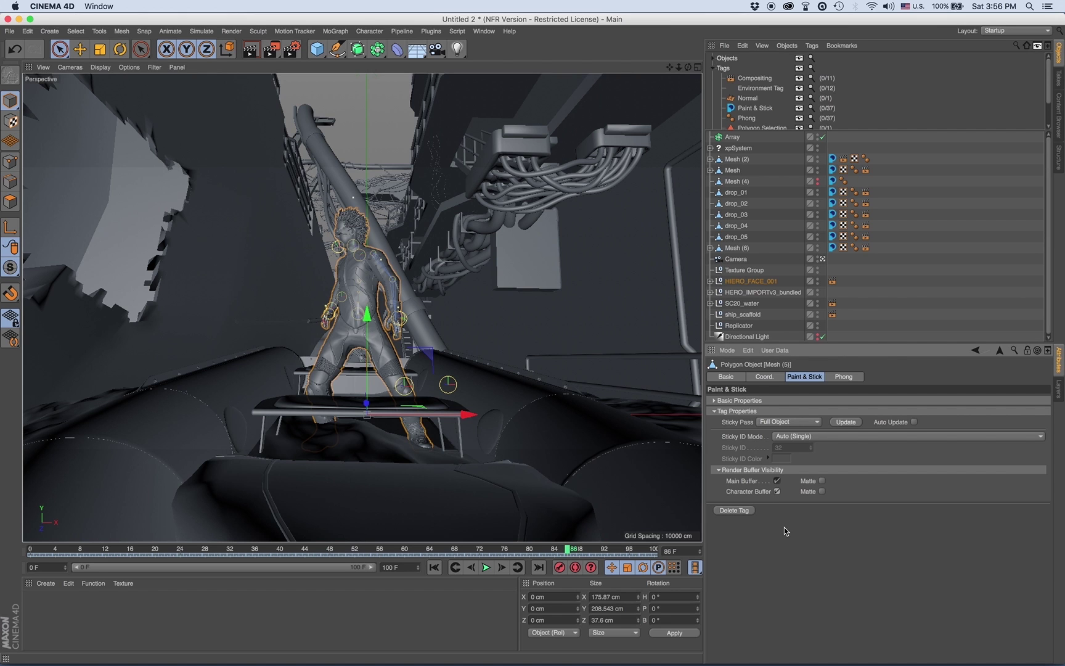
Step: Render the frame and review the Sticky ID and Sticky Pass layers for the Main and Character Buffers
key("shift+r")
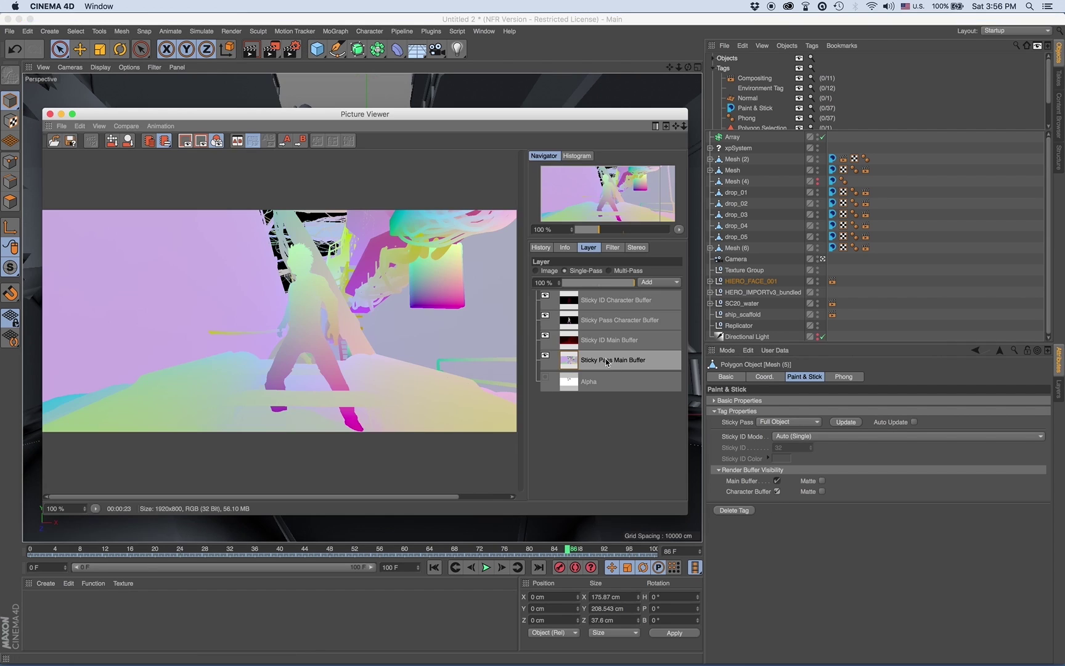
left_click(599, 341)
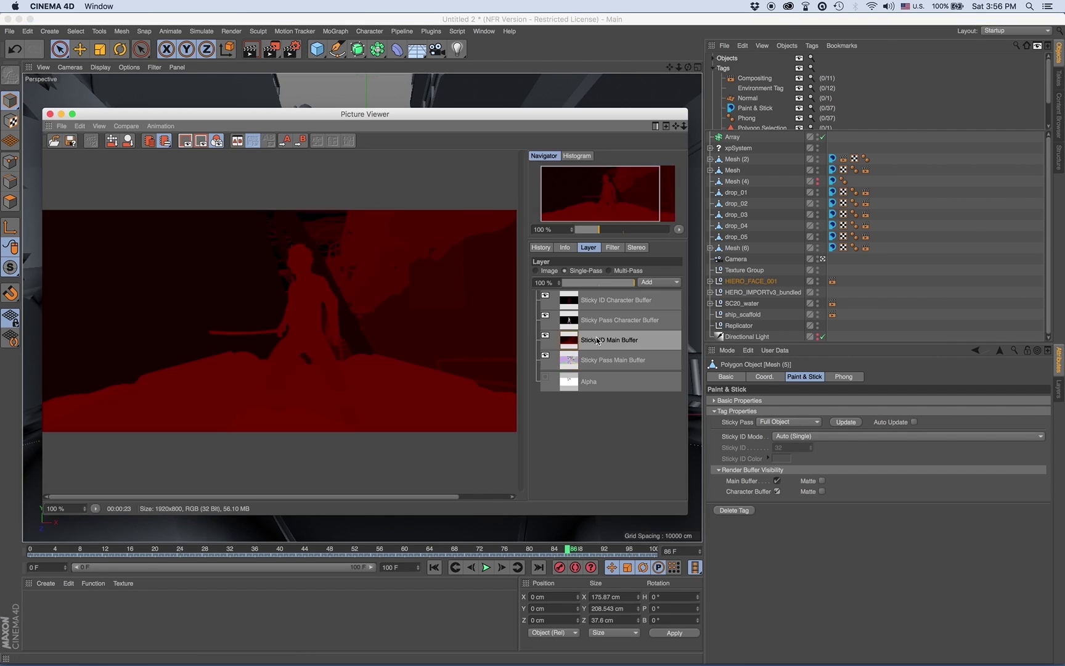
left_click(596, 321)
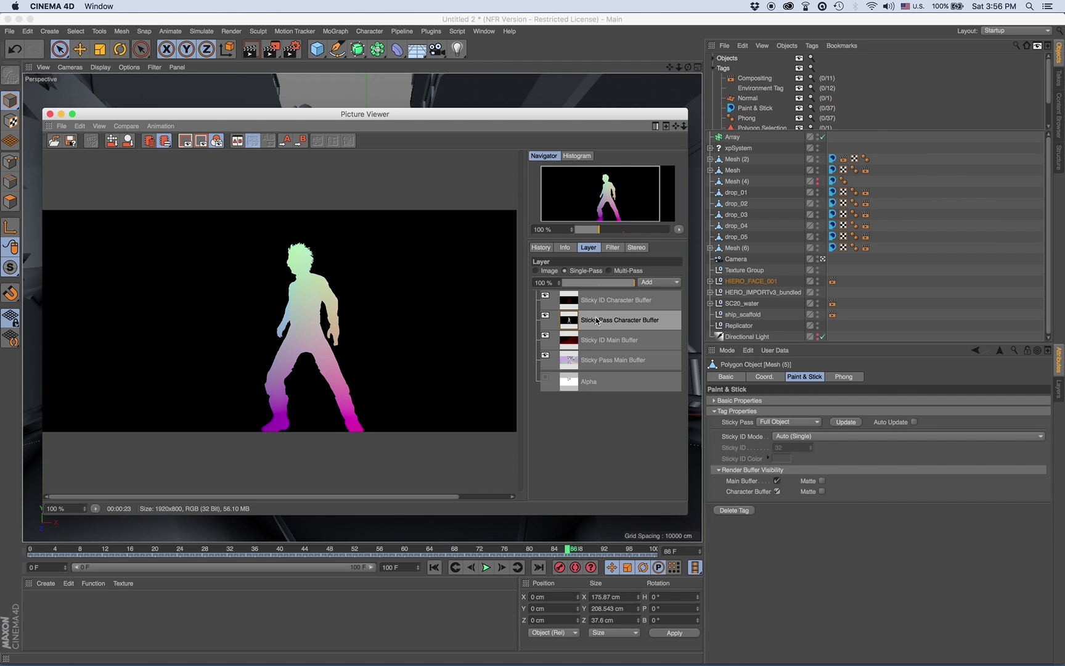
left_click(599, 301)
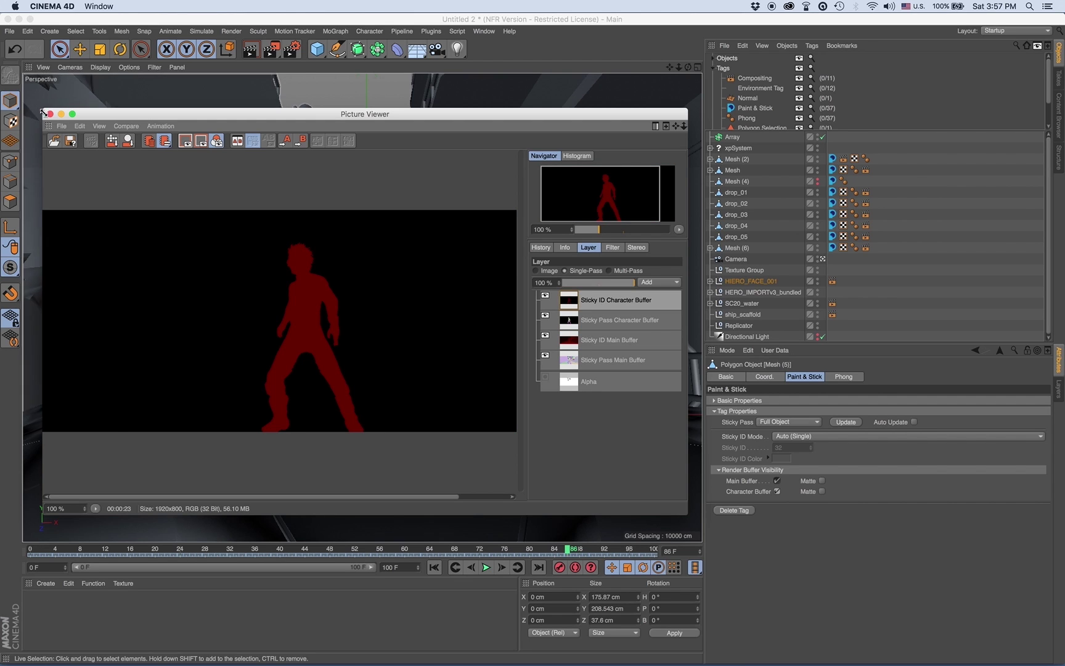
left_click(358, 95)
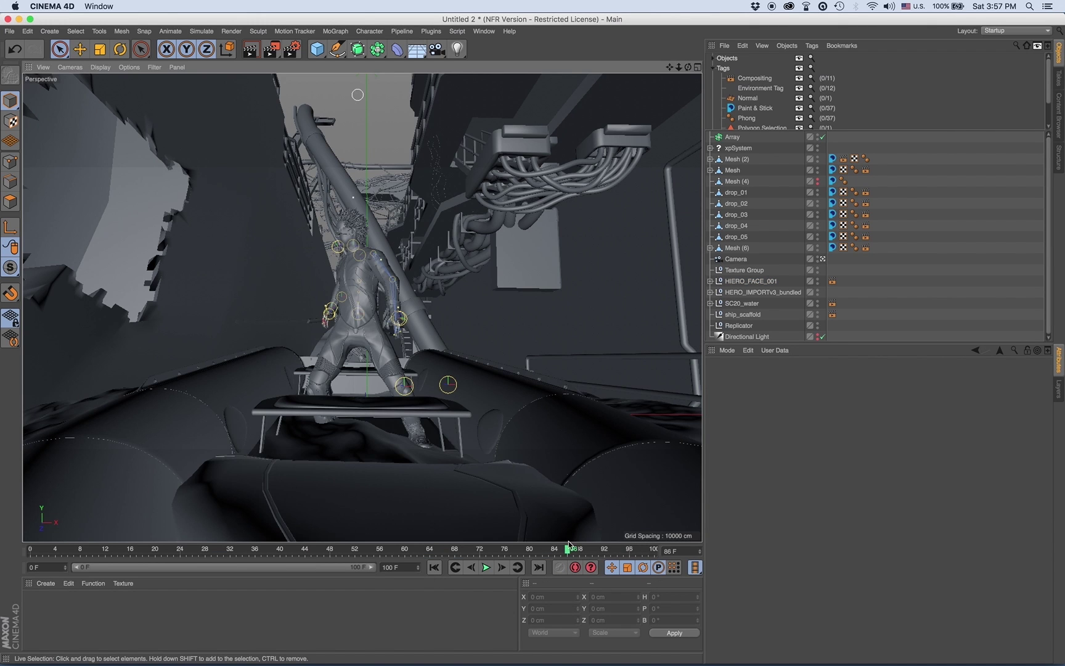
Step: At an earlier frame, add a 'Background Buffer' render buffer and select all 37 Paint & Stick tags
left_click_drag(568, 550, 362, 550)
left_click(291, 49)
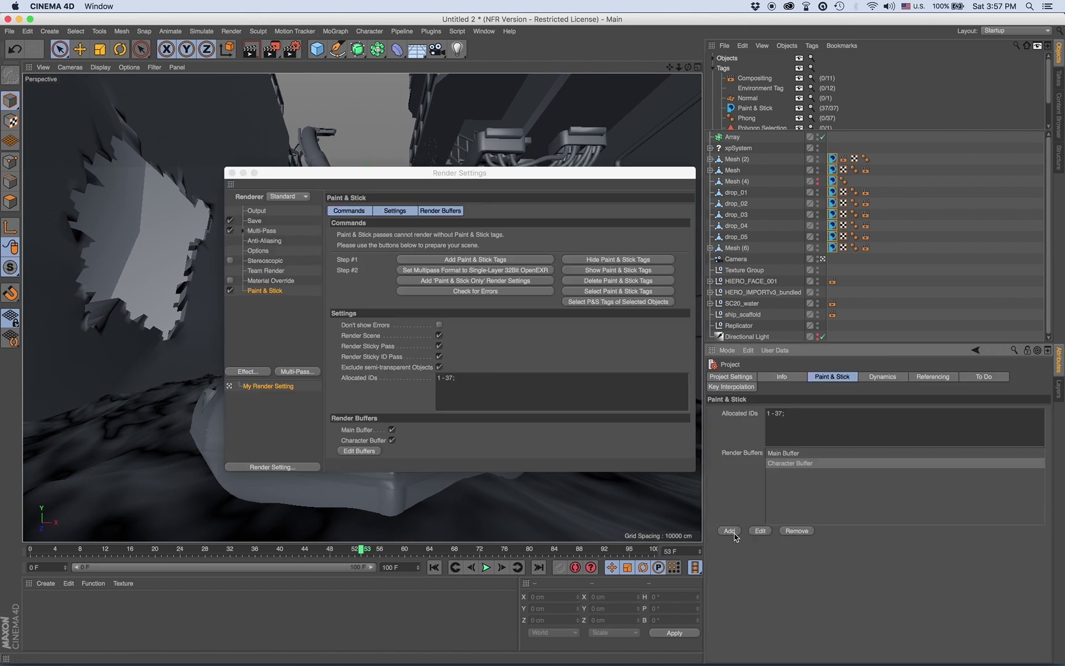
left_click(729, 531)
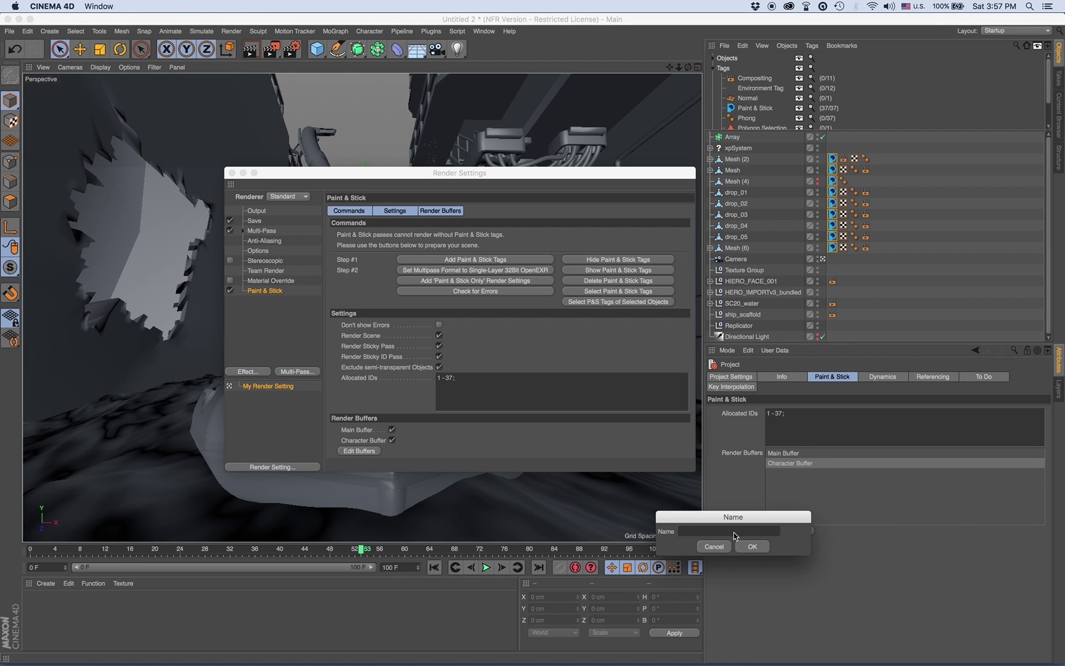
type("Background Buffer")
left_click(752, 547)
left_click(575, 292)
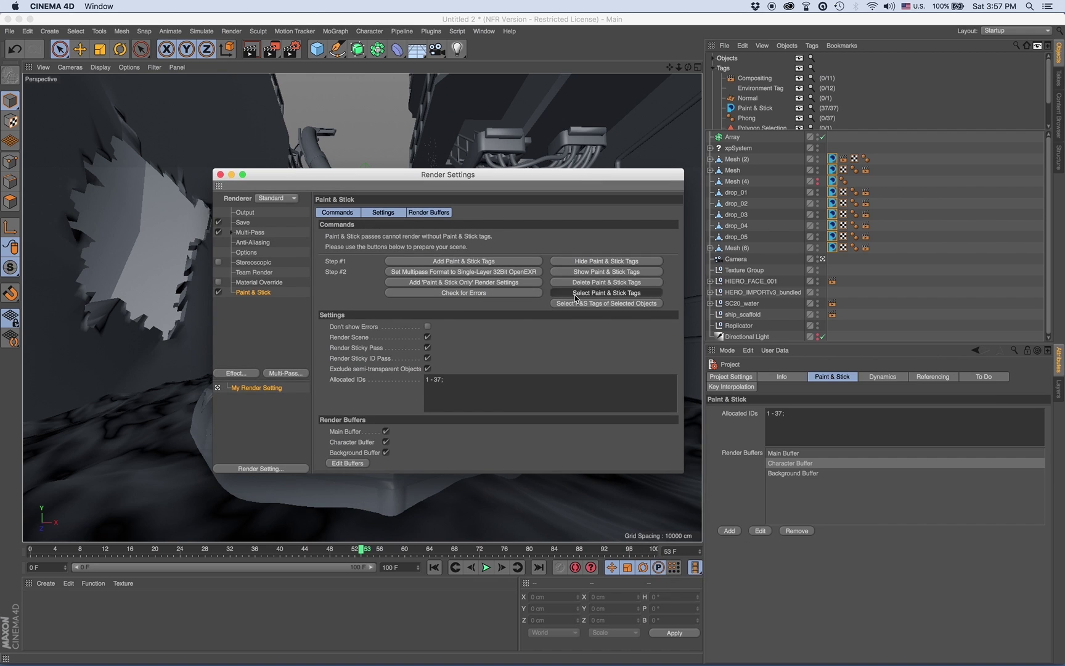
left_click(220, 174)
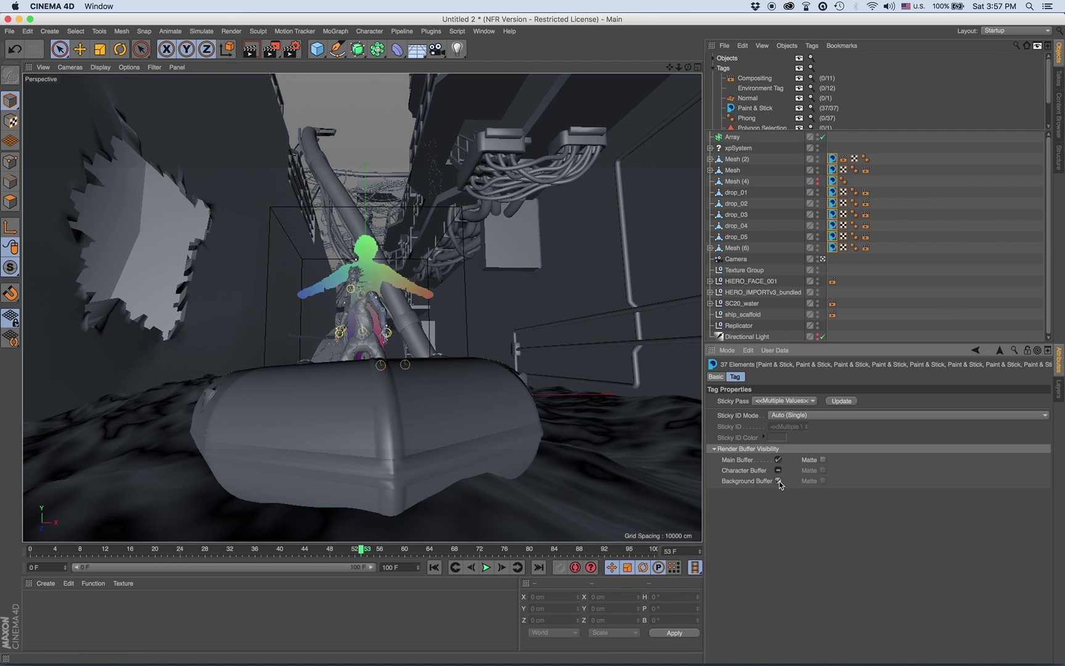
Step: Select the boat, the character and the sword props
left_click(388, 403)
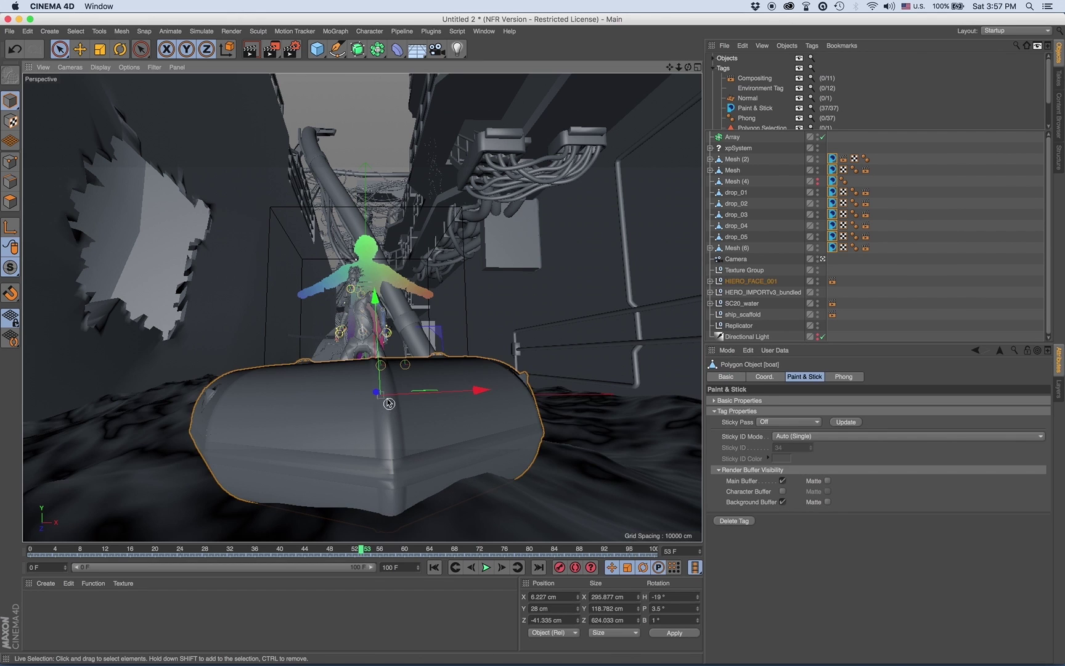
left_click(353, 344, "shift")
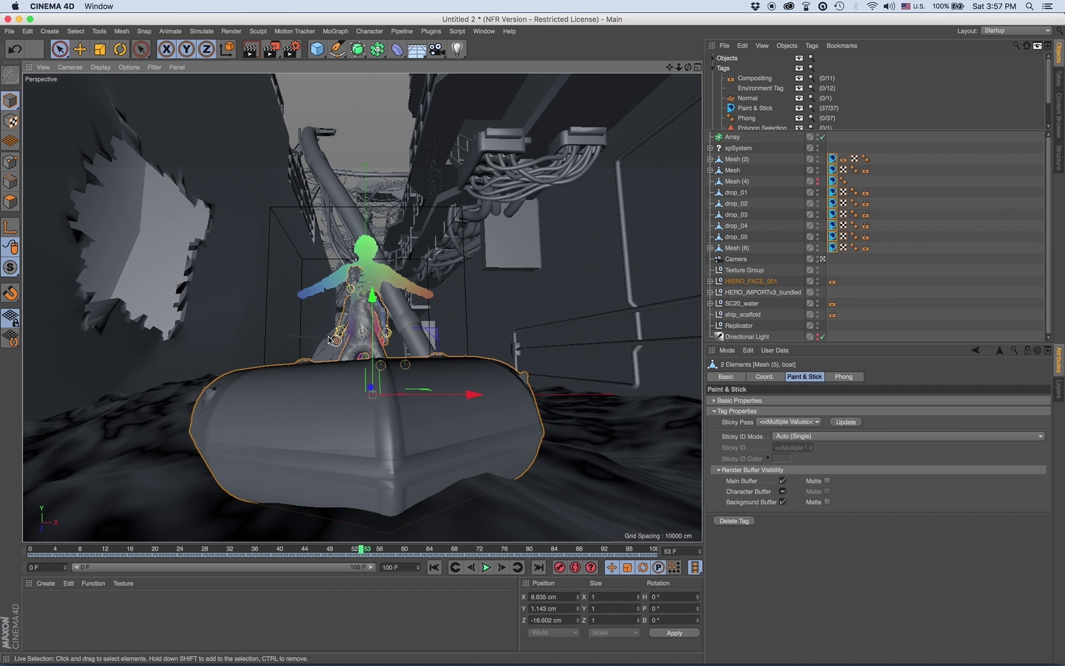
left_click(328, 337, "shift")
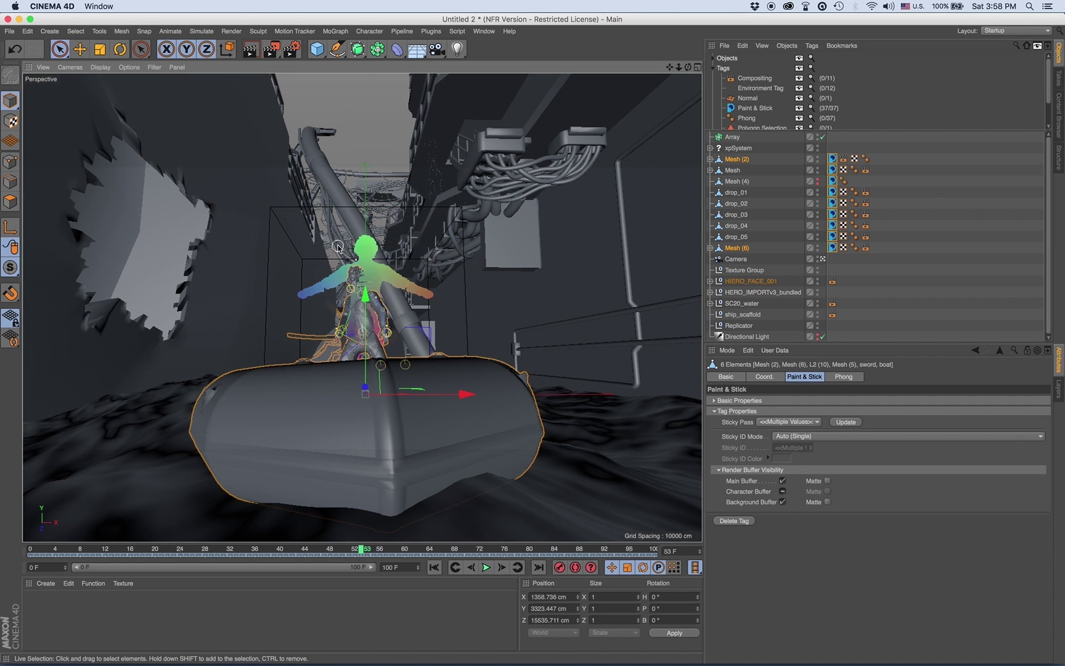
key("super+z")
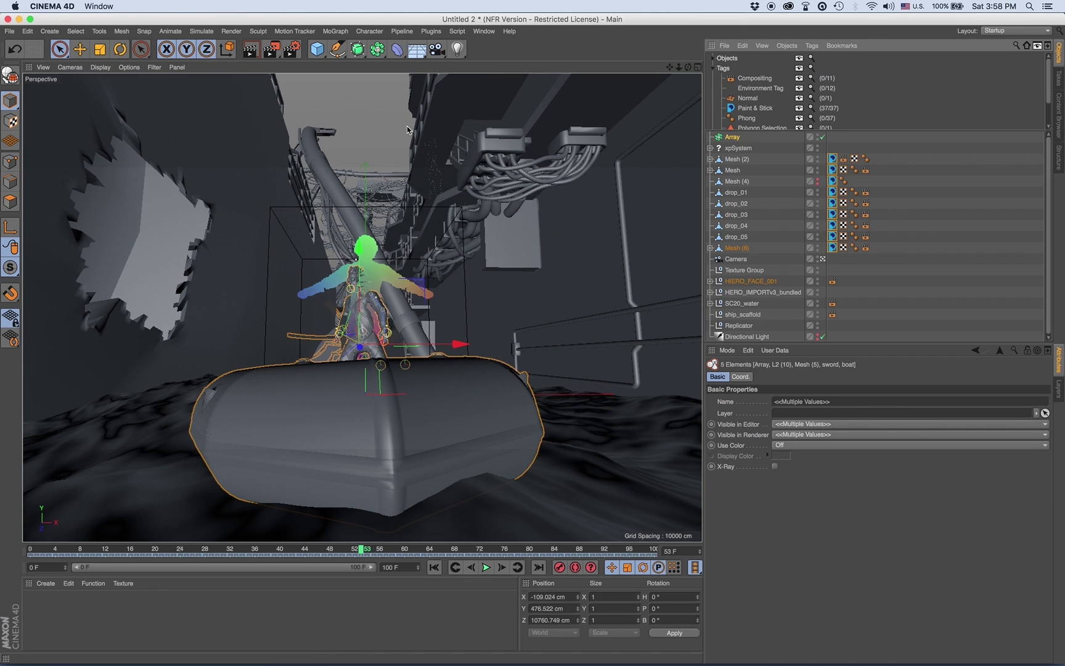
Step: Select the Paint & Stick tags of those objects and switch off their Background Buffer
left_click(295, 50)
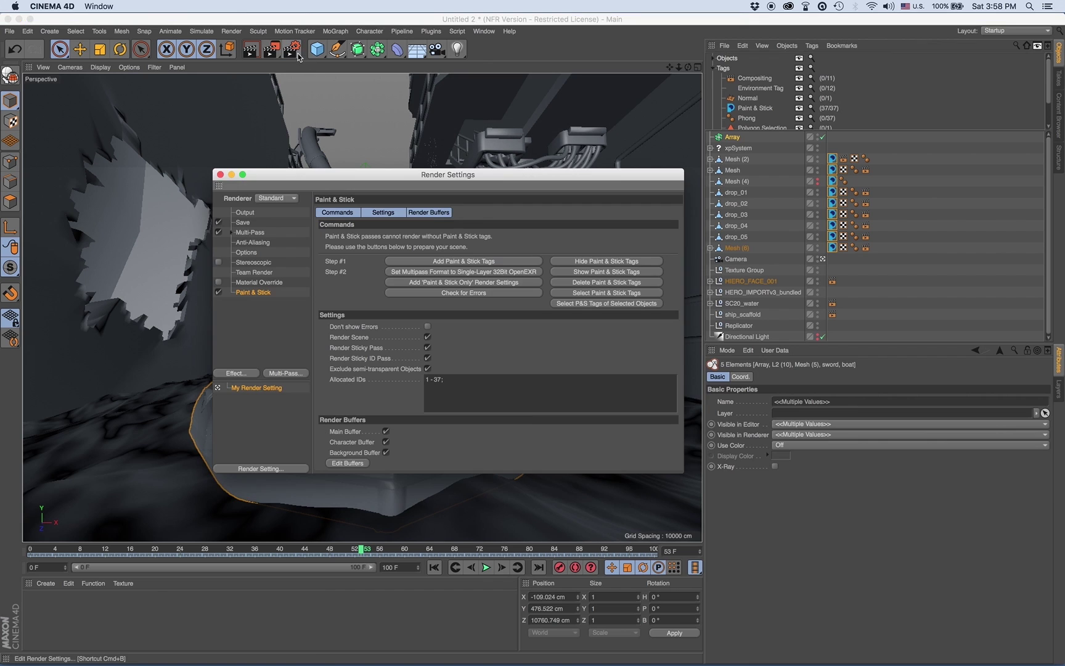
left_click(580, 305)
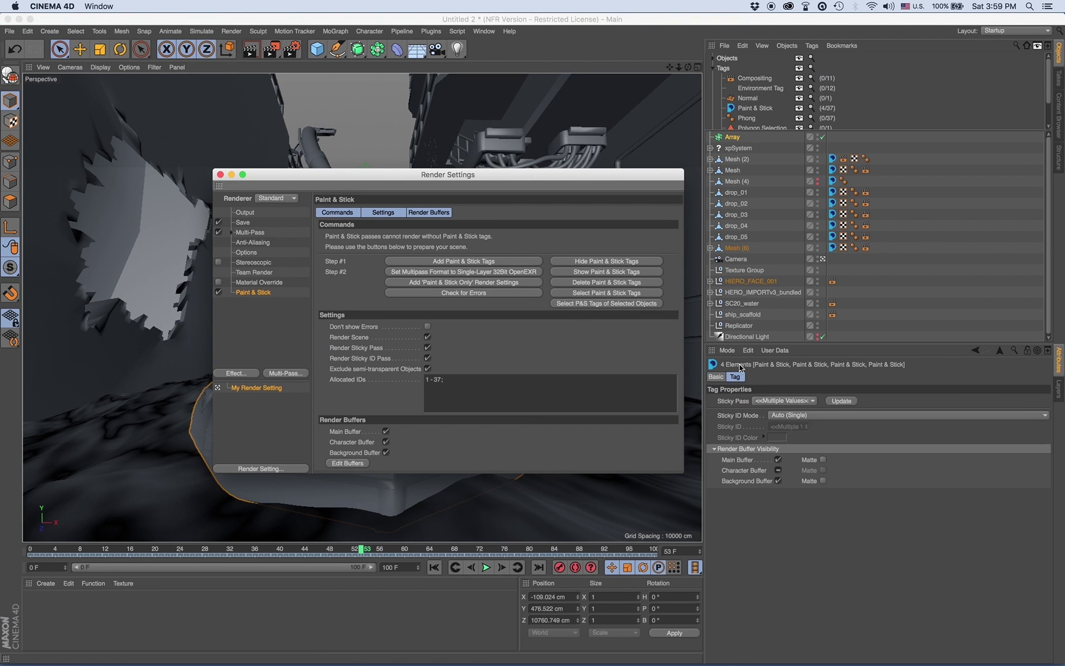
left_click(220, 175)
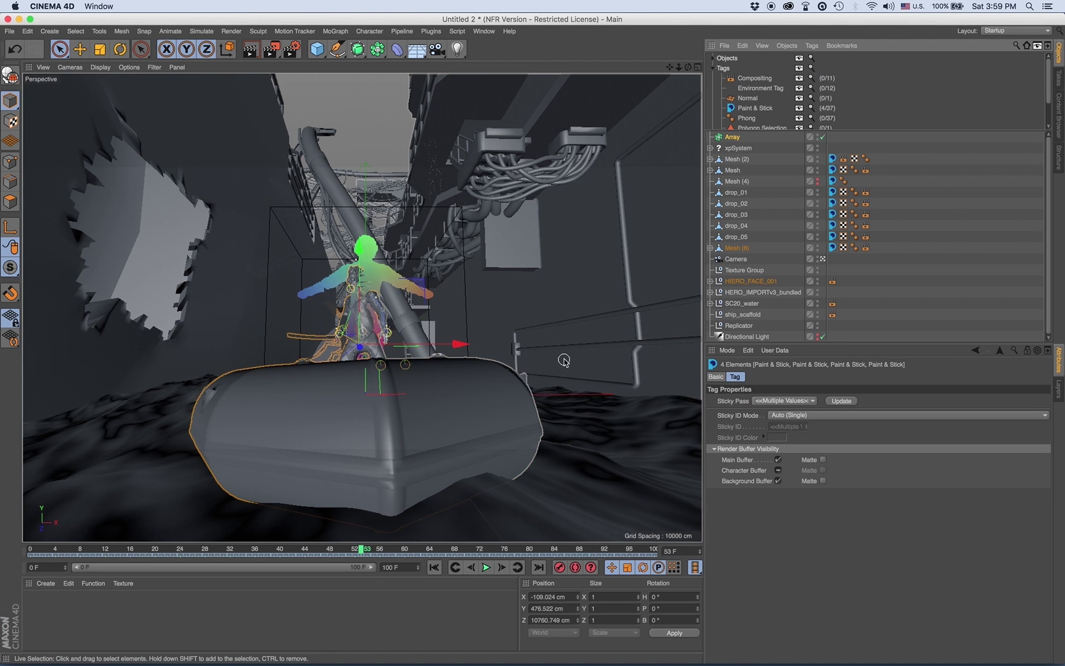
left_click(778, 481)
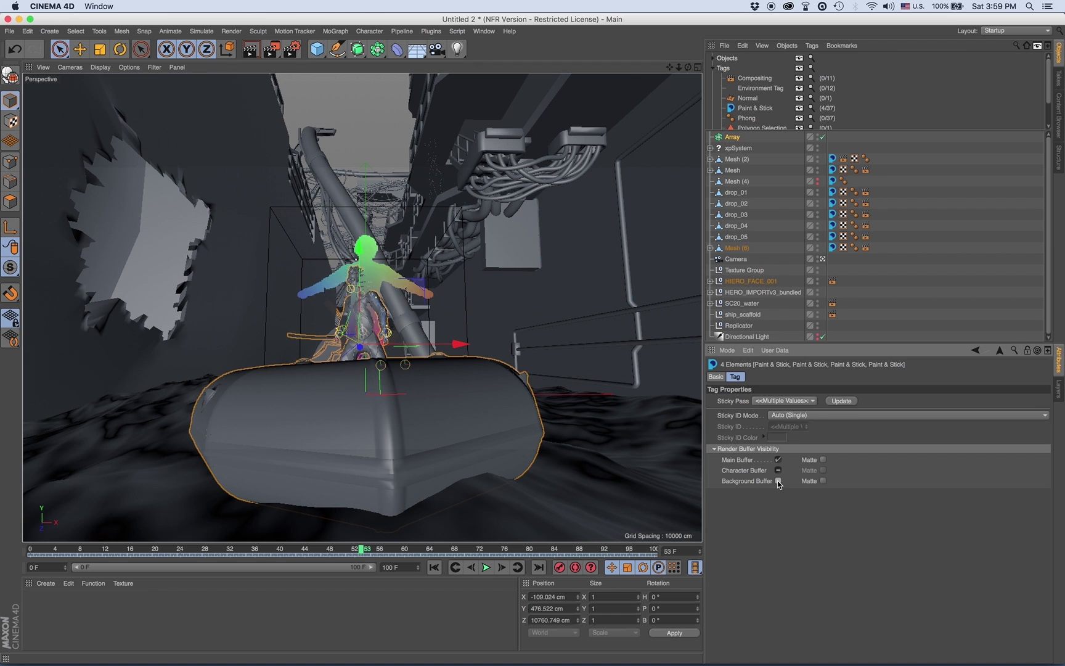
Step: Turn off Main and Character Buffers, render, and view the Sticky ID Background Buffer layer
left_click(294, 49)
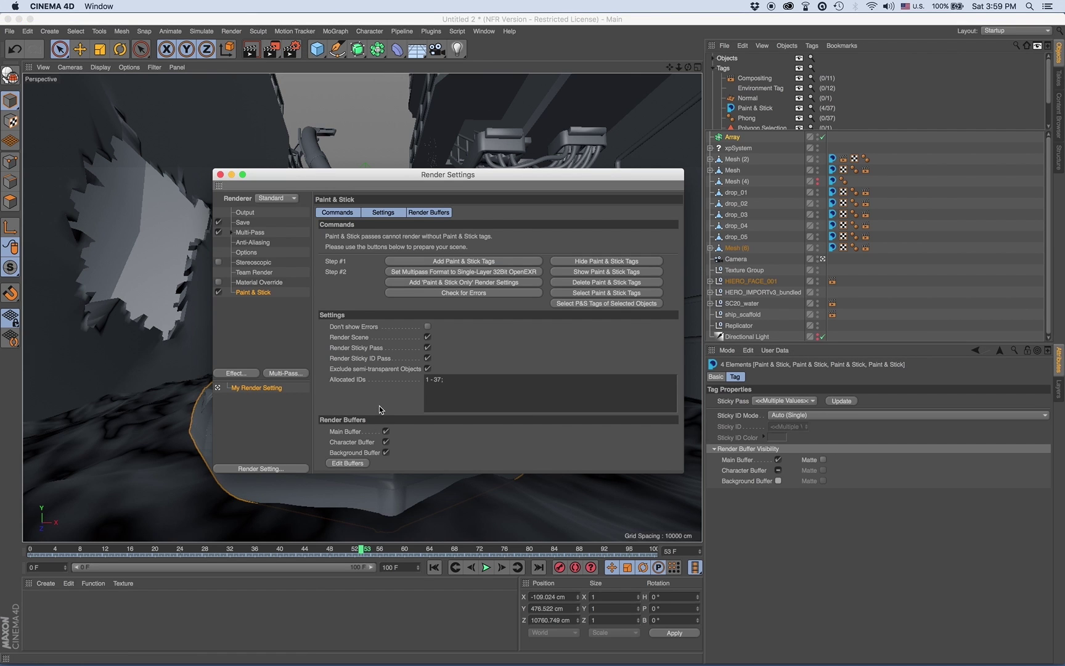
left_click(385, 431)
left_click(386, 441)
left_click(275, 50)
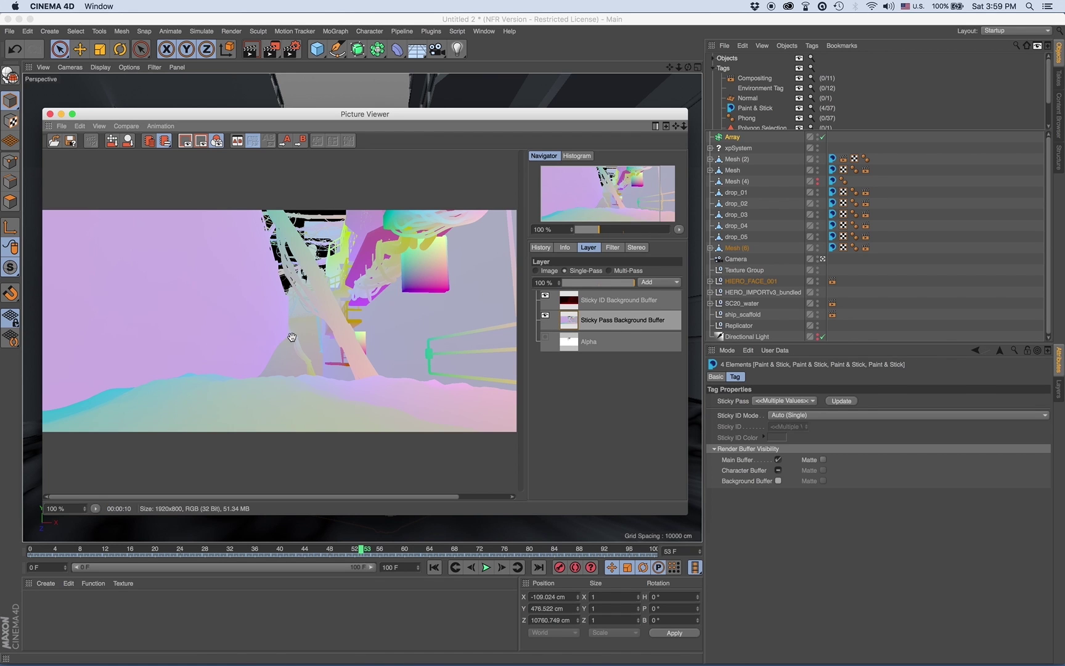
left_click(601, 305)
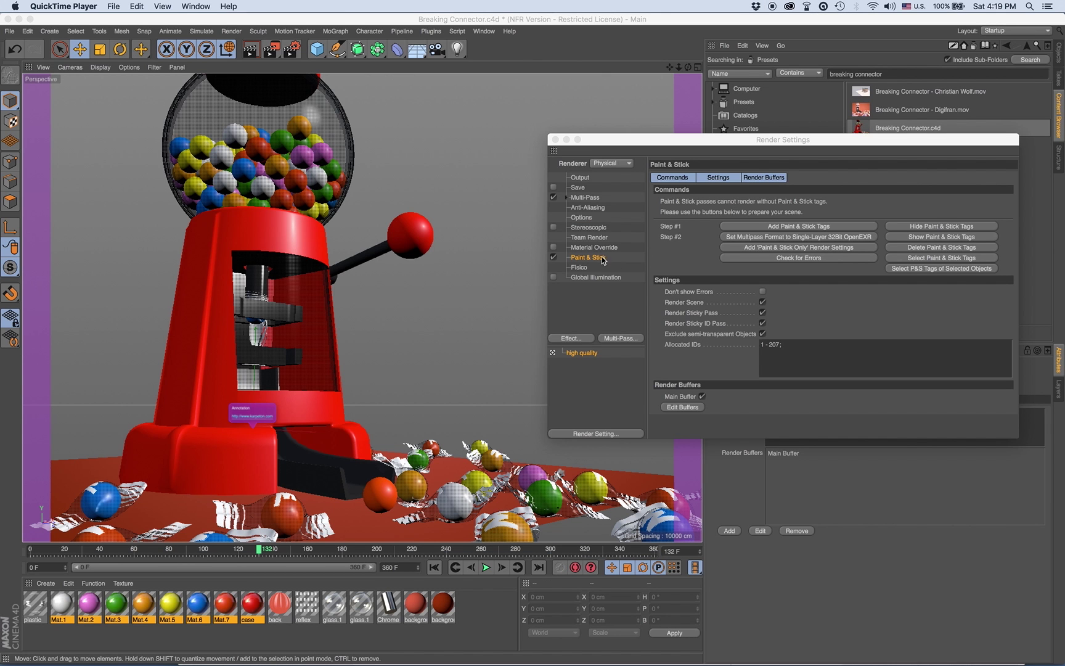
Step: Render the gumball machine scene and dismiss the prompt about the running render
left_click(274, 53)
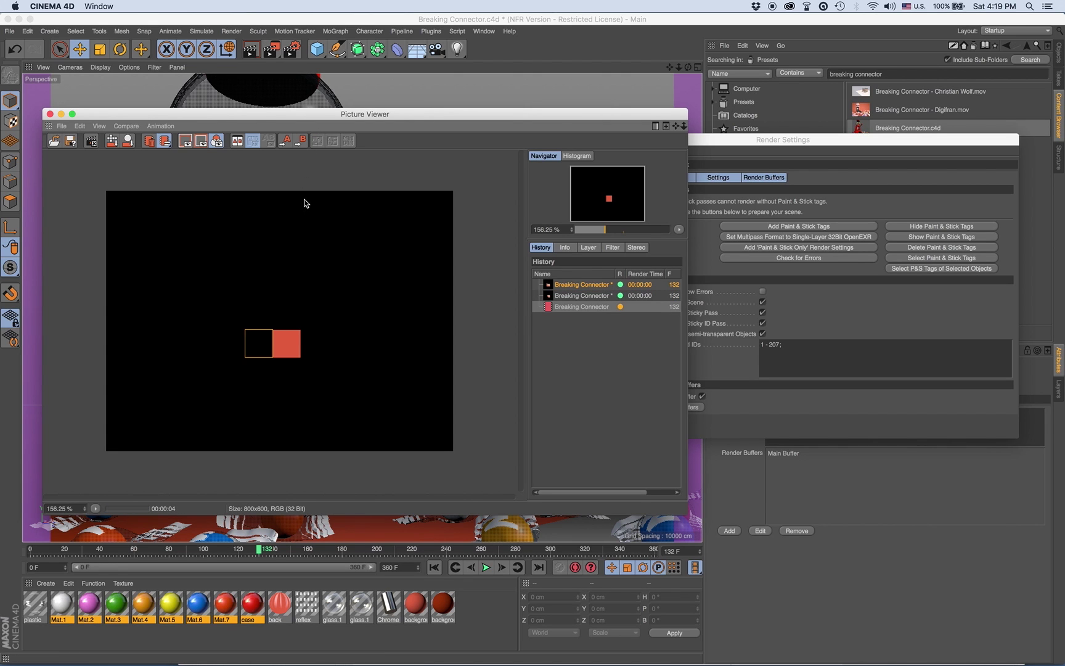
left_click_drag(767, 135, 777, 136)
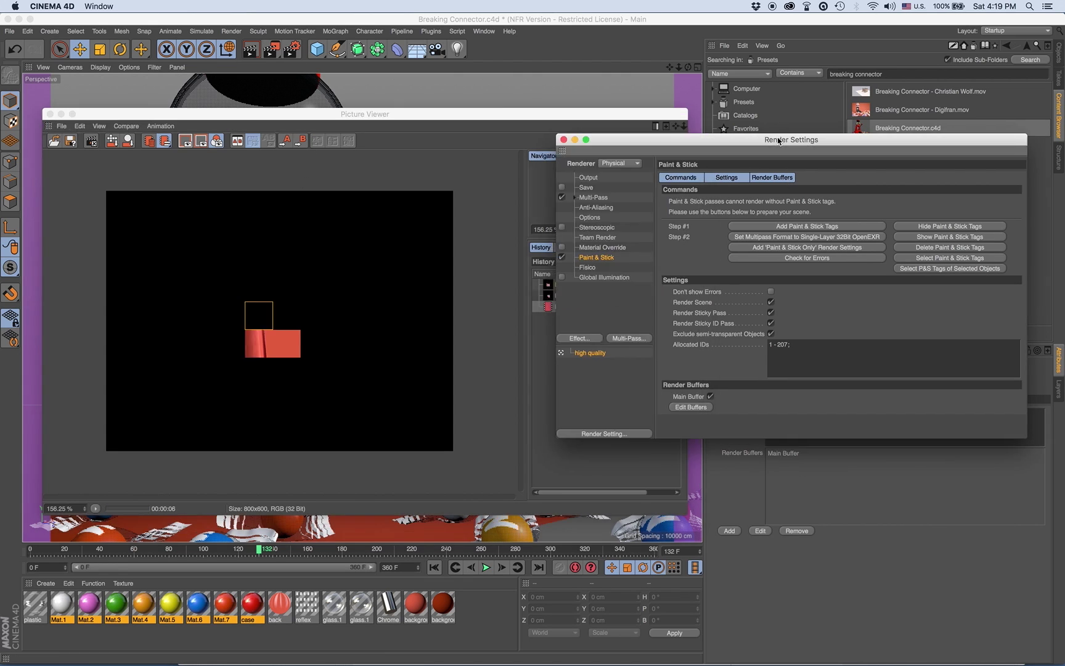
left_click(469, 266)
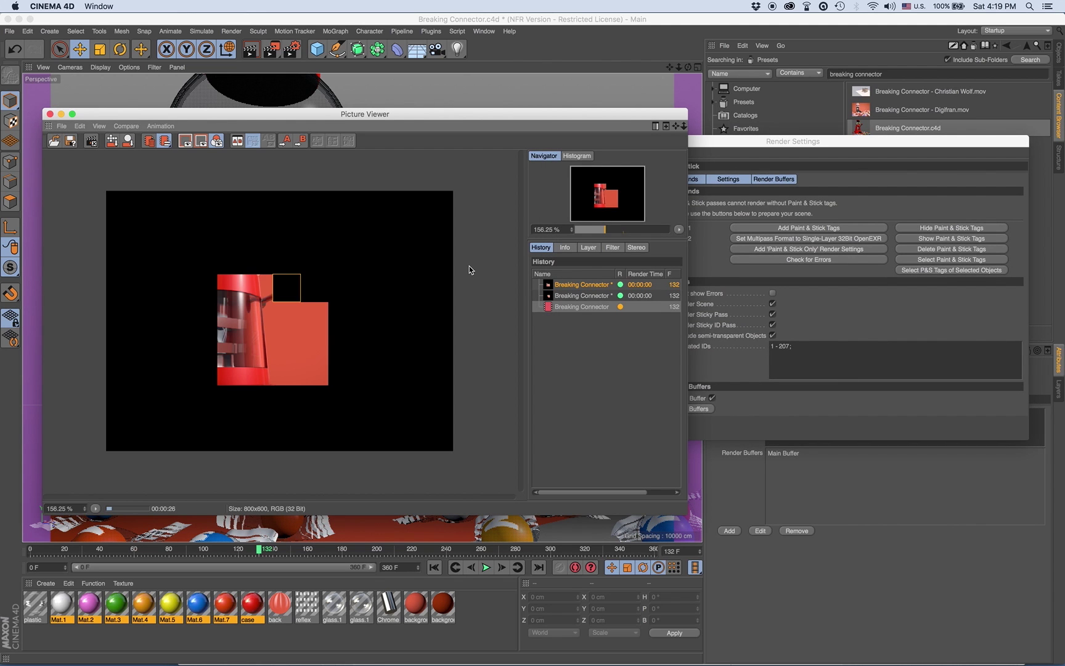
key("shift+super+r")
left_click(607, 223)
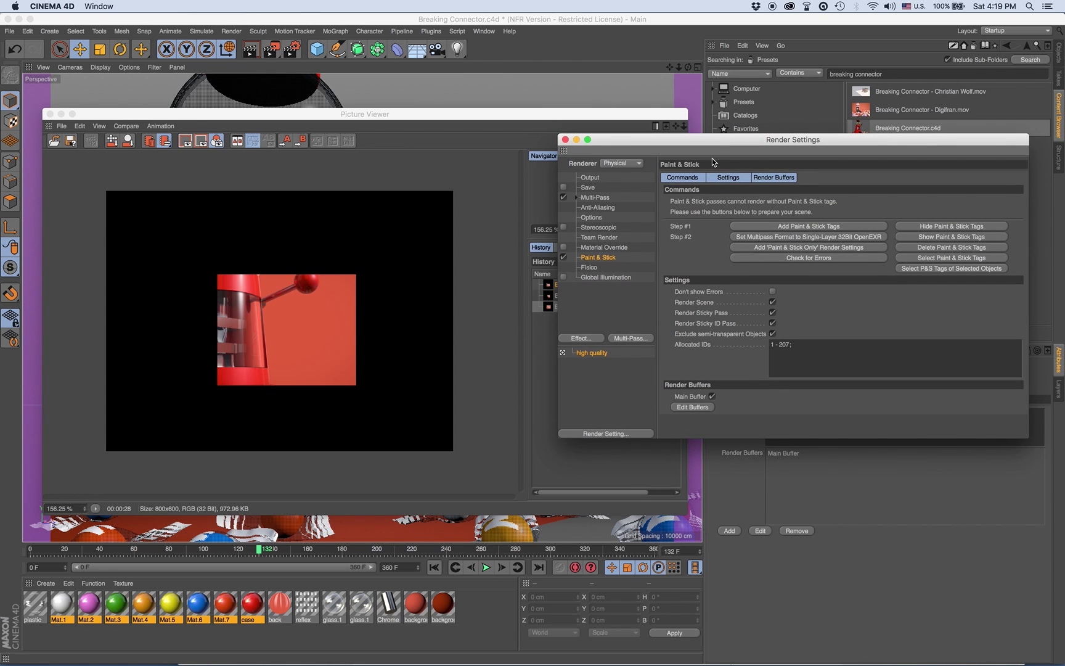
Step: Add the 'Paint & Stick Only' render setting, render it, and view the Sticky Pass Main Buffer in Single-Pass
left_click(749, 248)
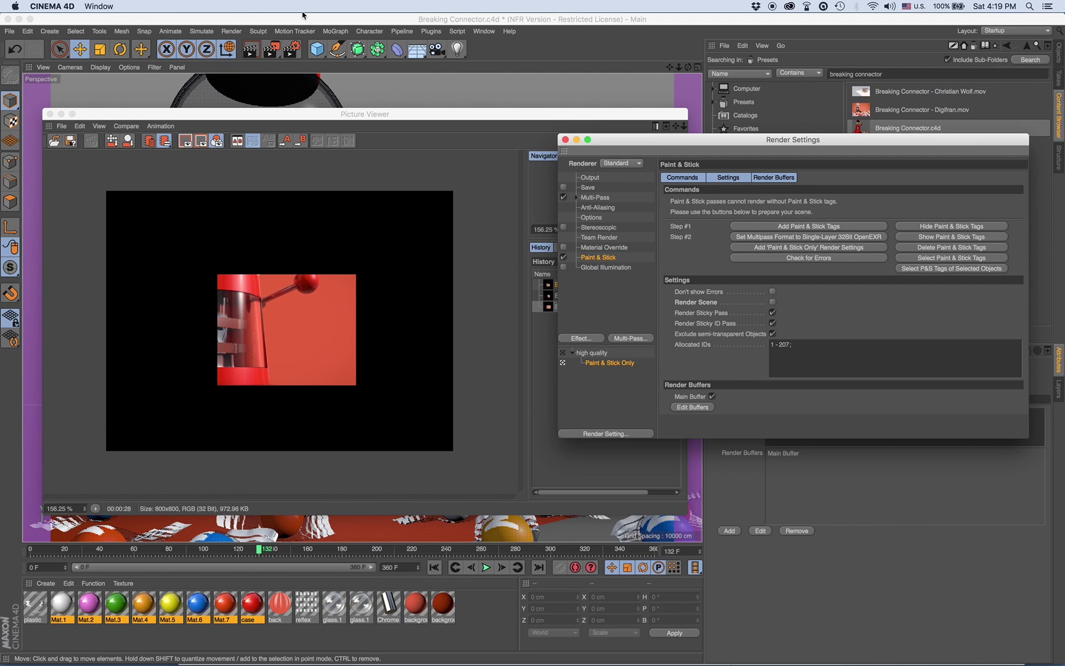
left_click(281, 49)
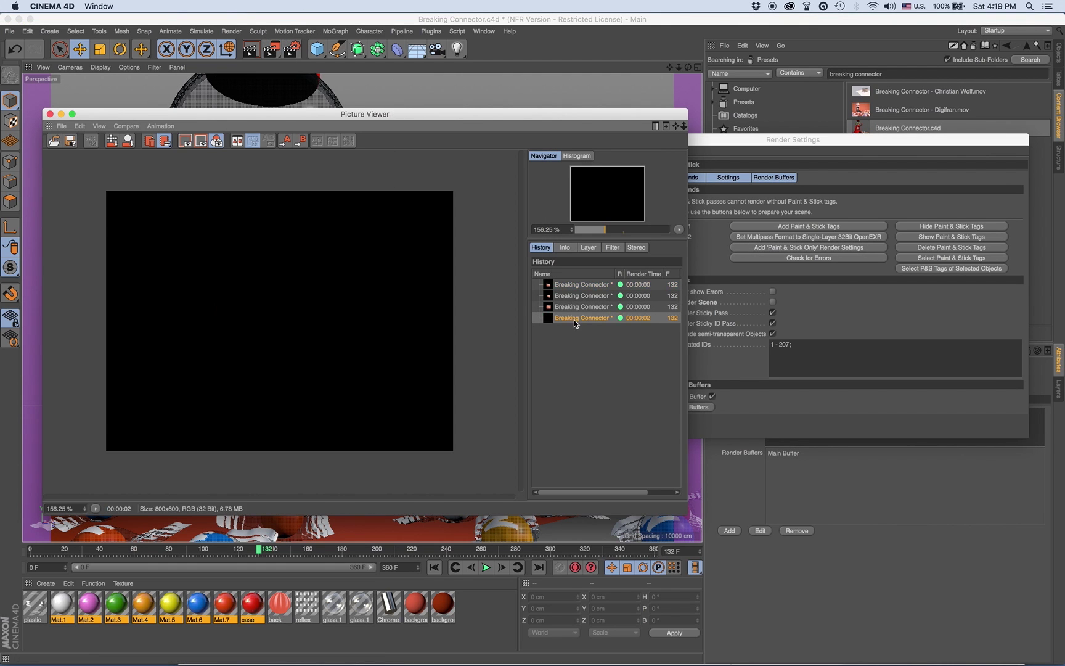
left_click(589, 248)
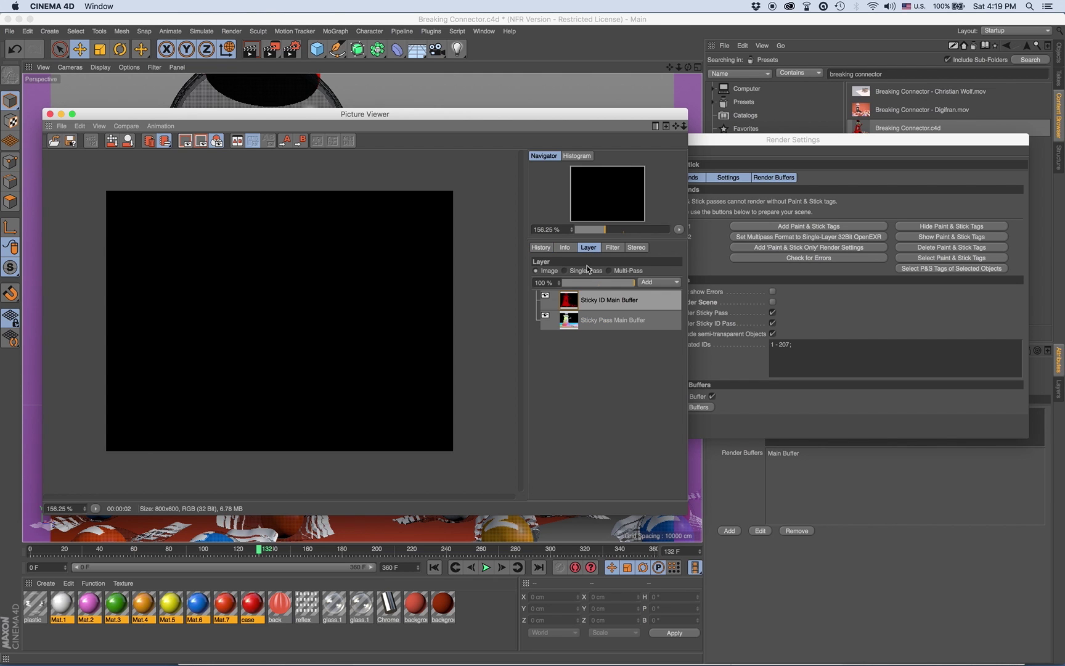
left_click(583, 271)
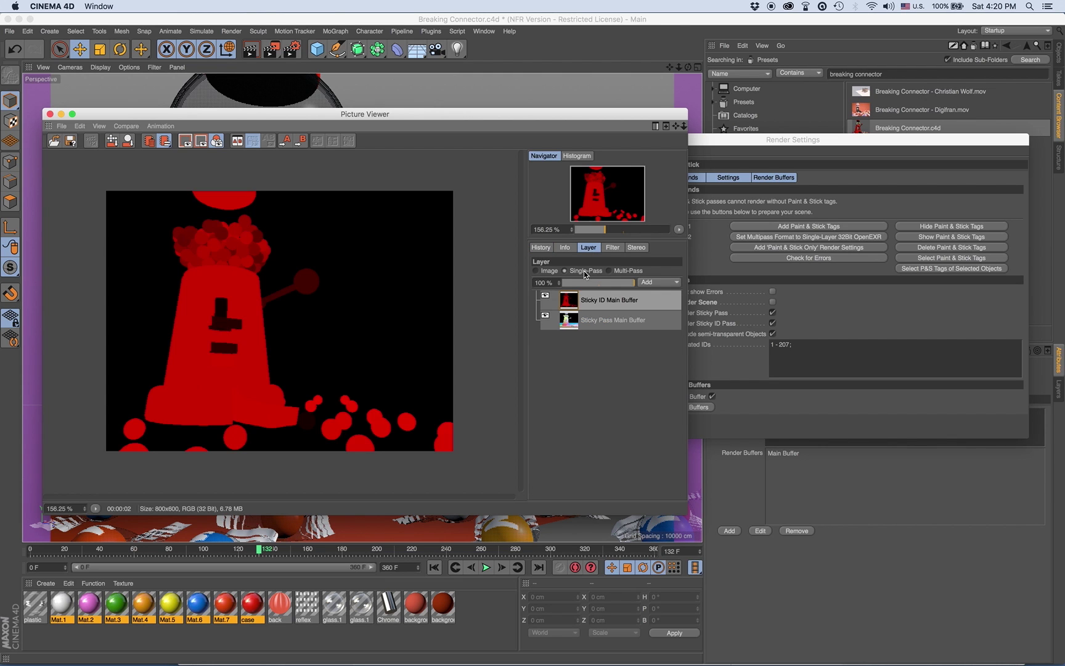
left_click(595, 320)
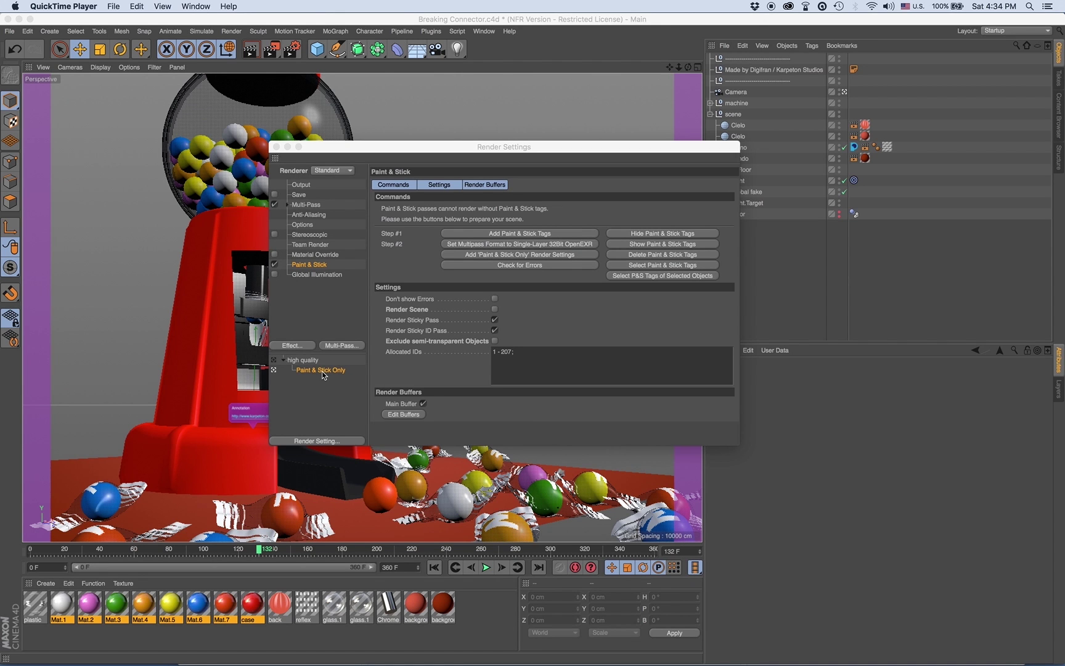
Step: Switch the active render setting to high quality, then back to Paint & Stick Only
left_click(274, 360)
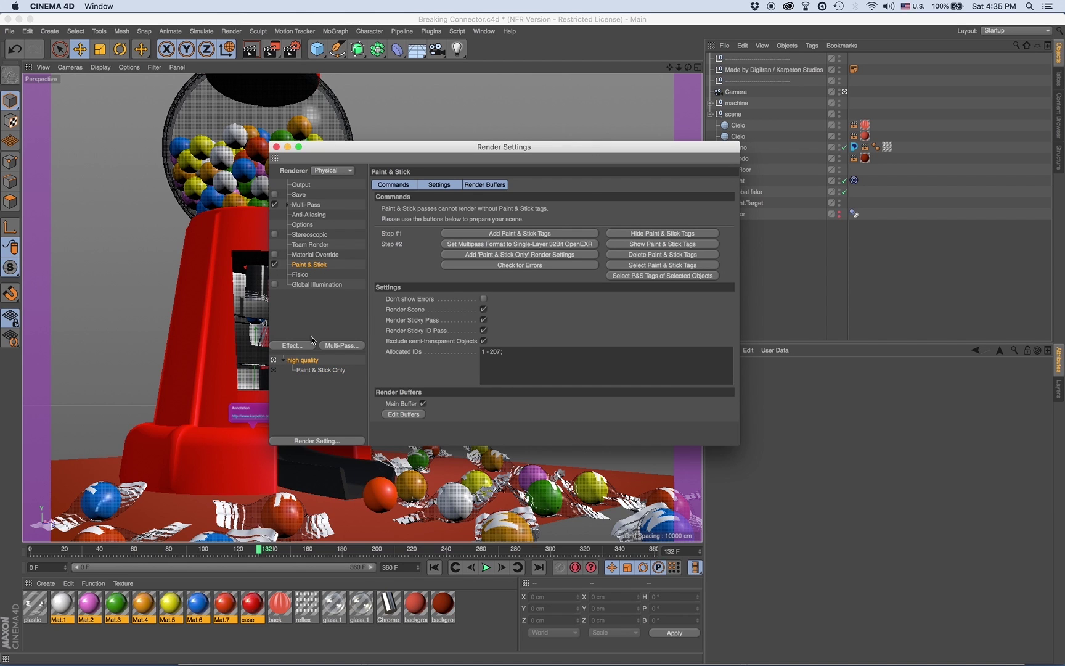
left_click(274, 371)
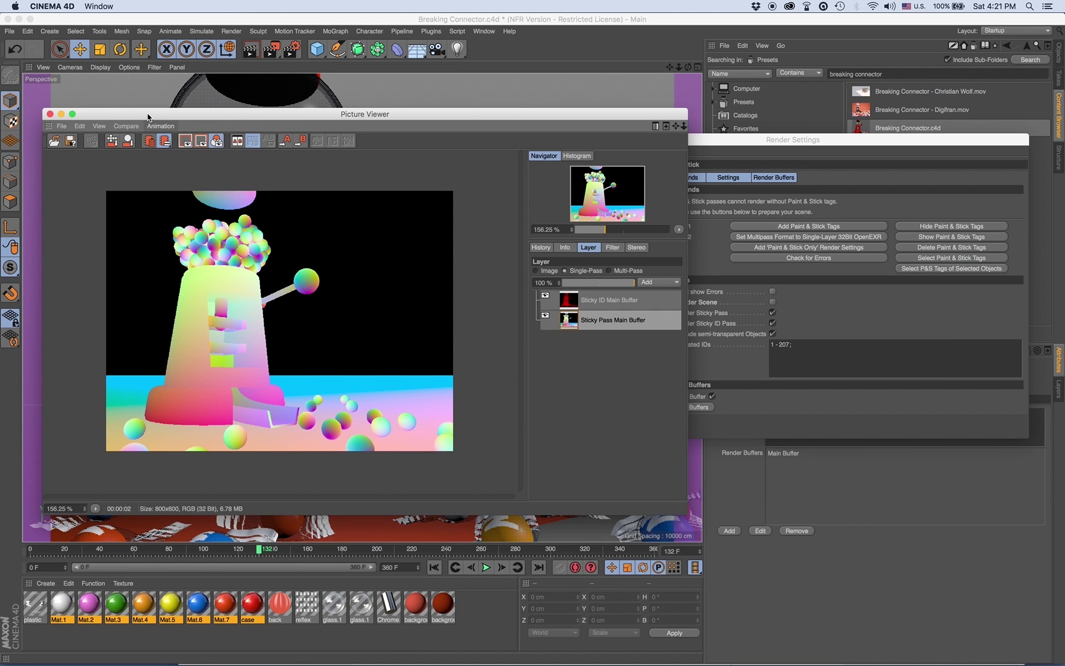
Step: Uncheck Exclude semi-transparent Objects and re-render so the glass globe appears in the sticky pass
left_click_drag(148, 117, 516, 242)
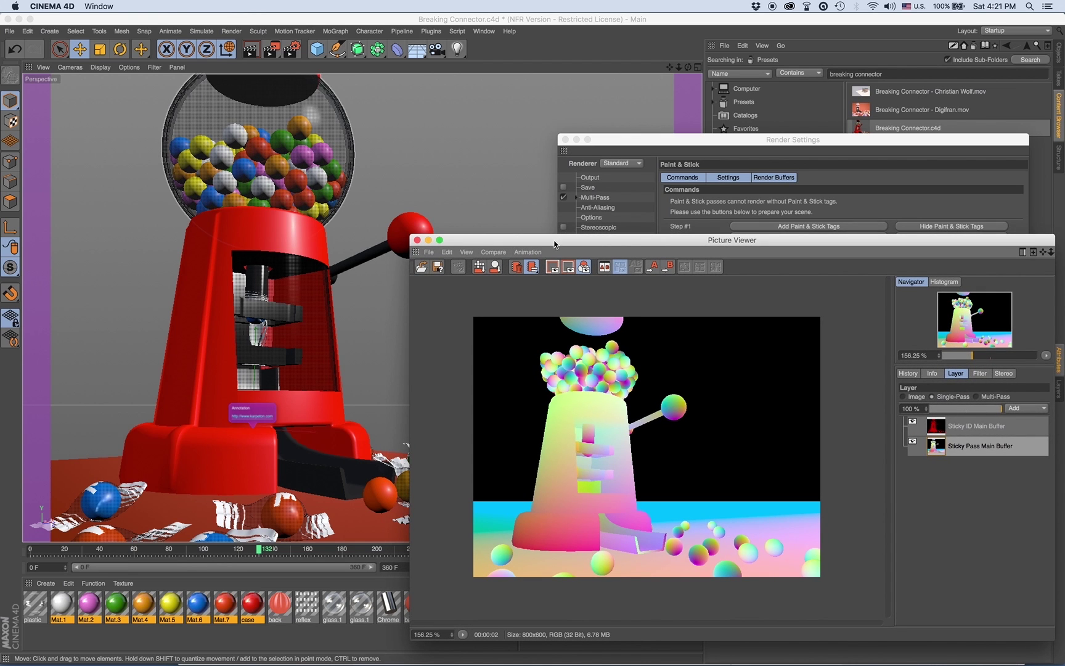
left_click_drag(583, 242, 199, 118)
left_click_drag(746, 142, 769, 143)
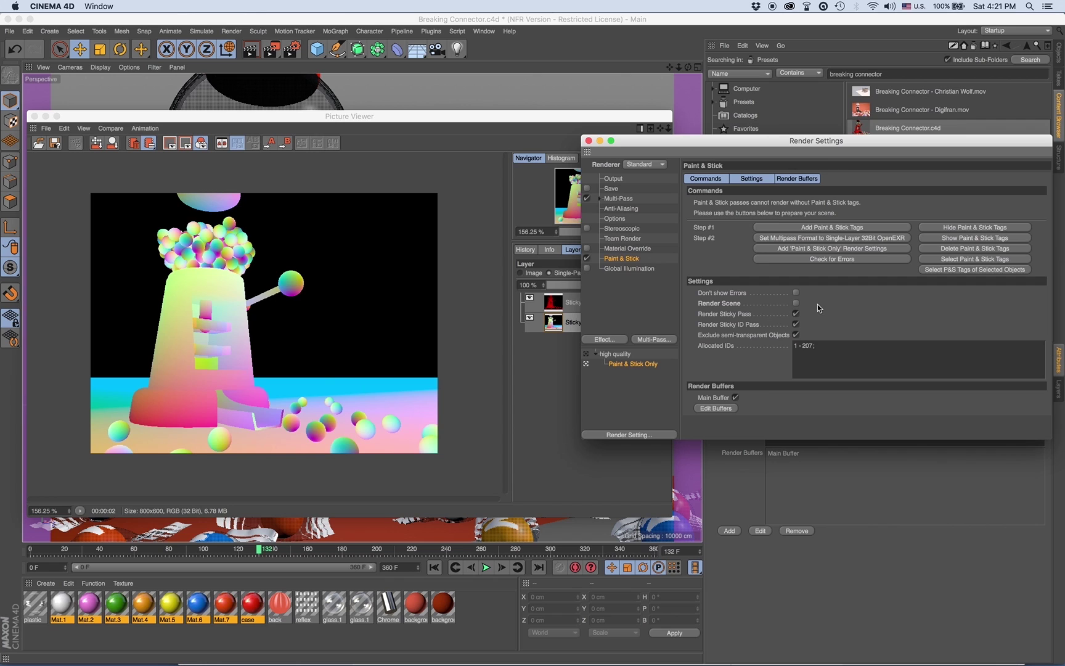
left_click(796, 335)
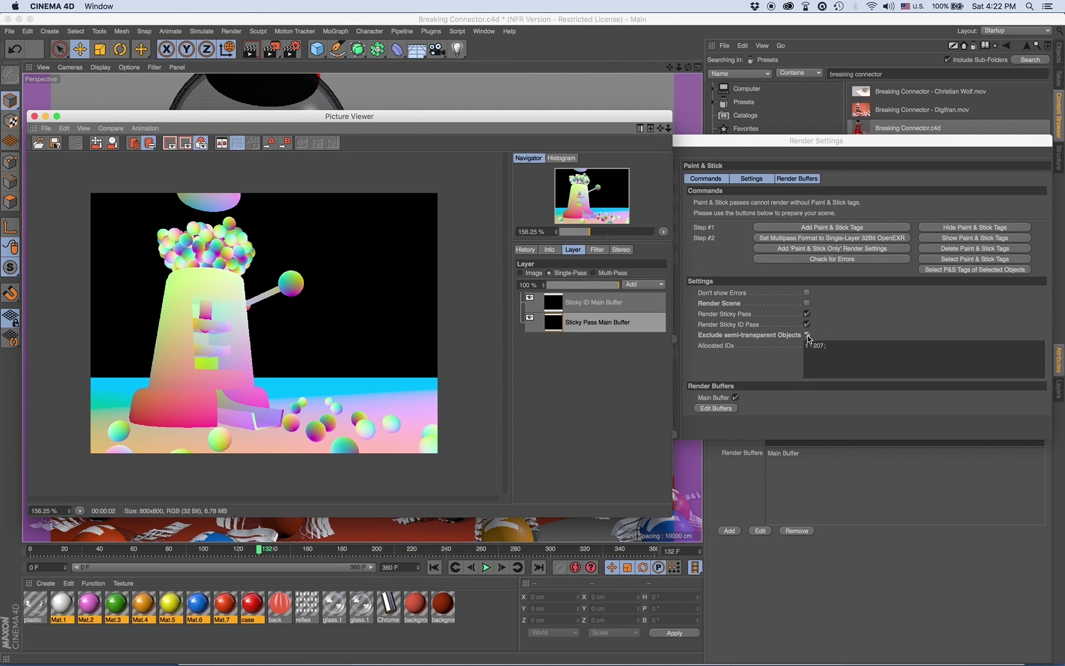
left_click(808, 336)
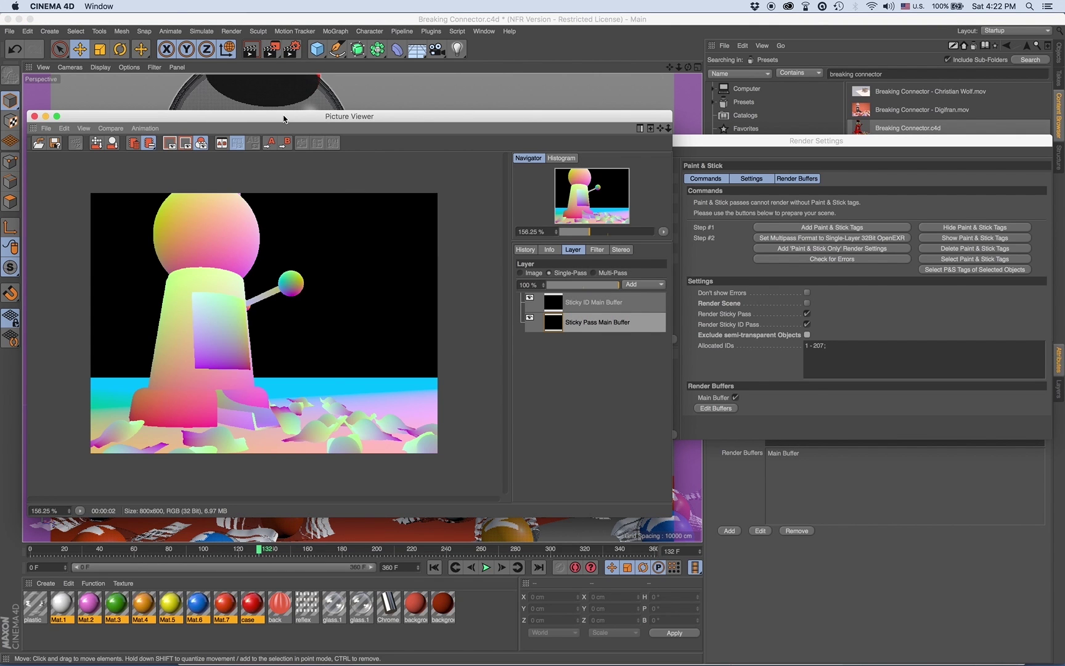
left_click_drag(284, 118, 892, 144)
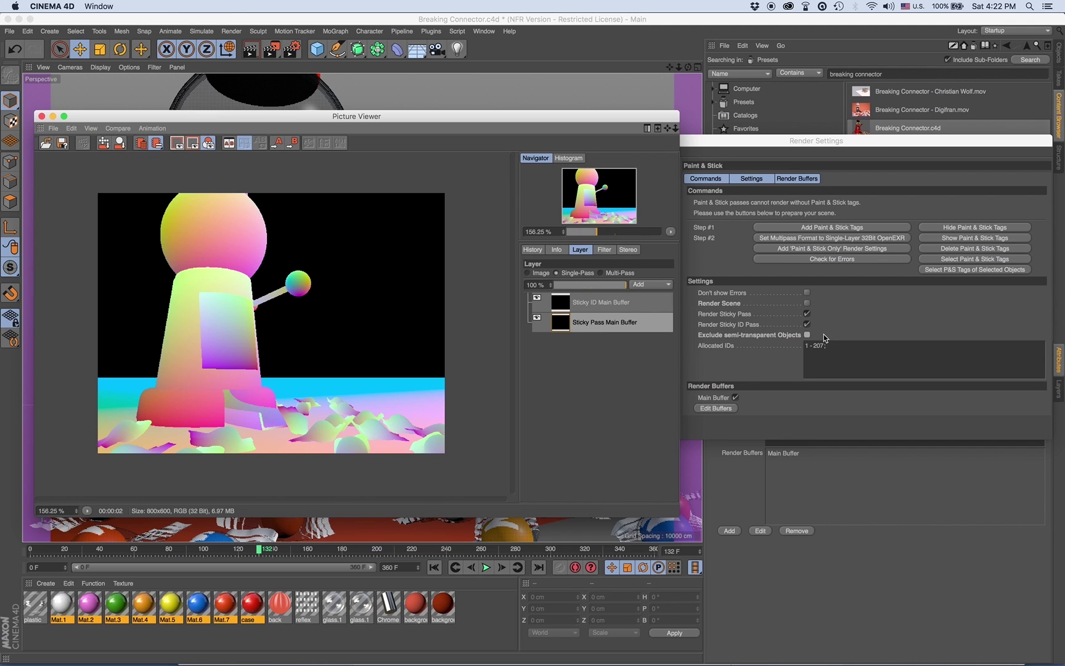
left_click(824, 333)
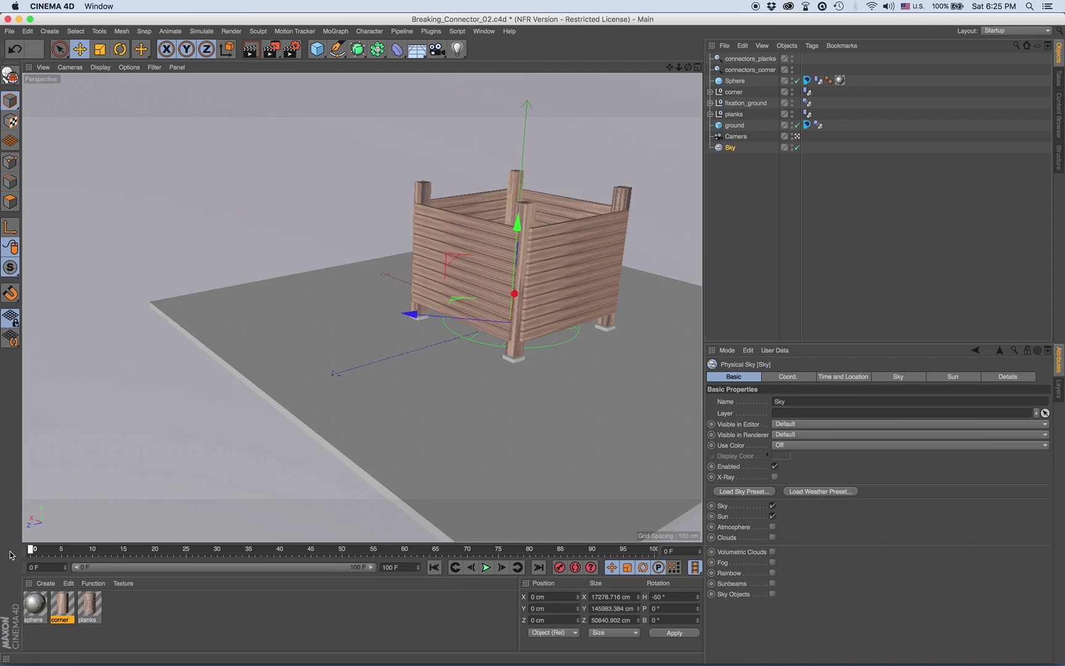
Step: Review the crate animation's sticky pass render up to frame 18, then close the Picture Viewer
left_click_drag(31, 558, 124, 555)
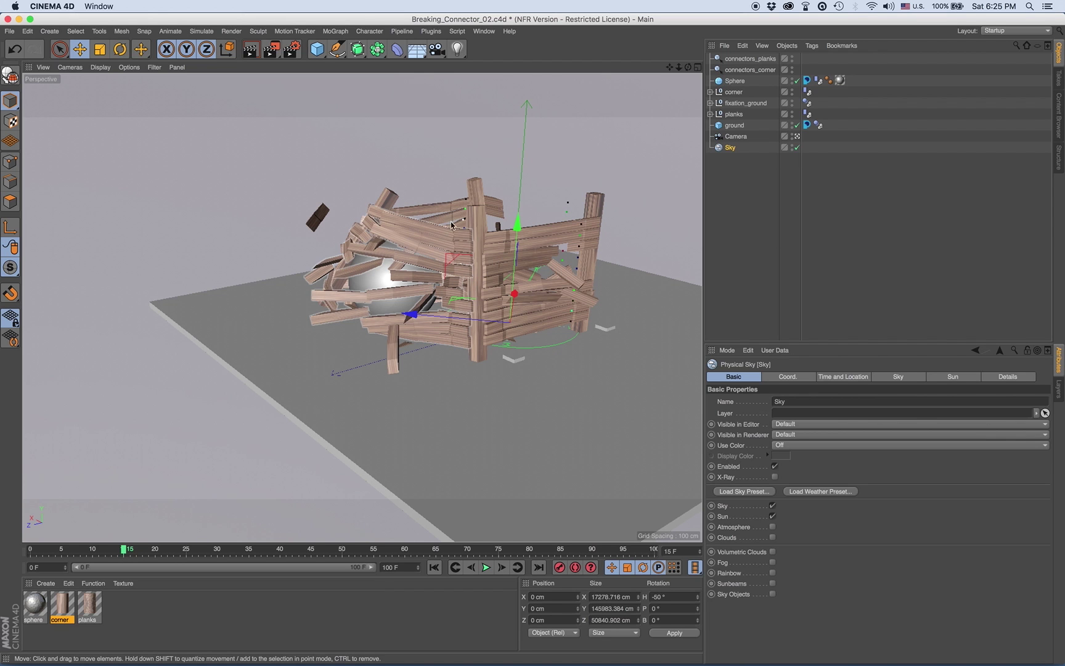
key("shift+F6")
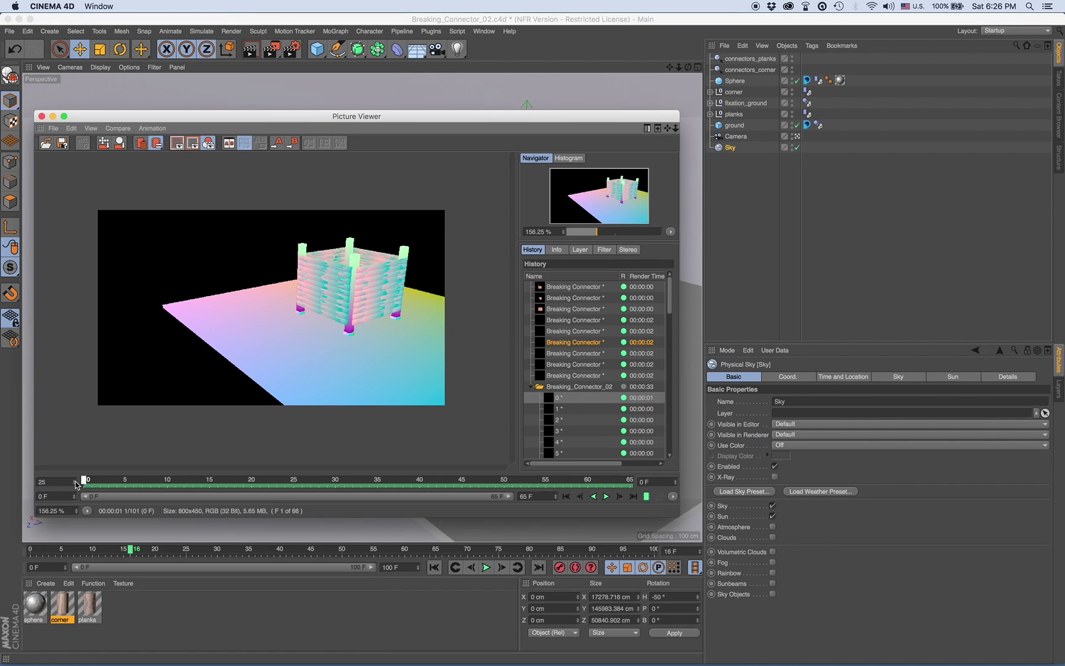
left_click_drag(80, 481, 234, 497)
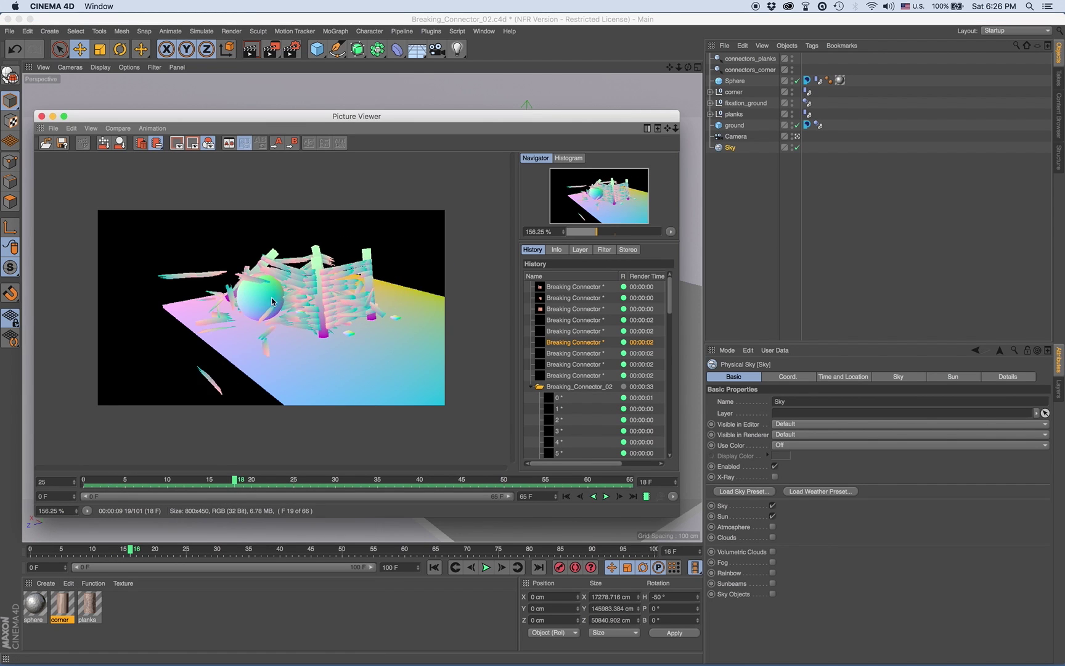
left_click(41, 116)
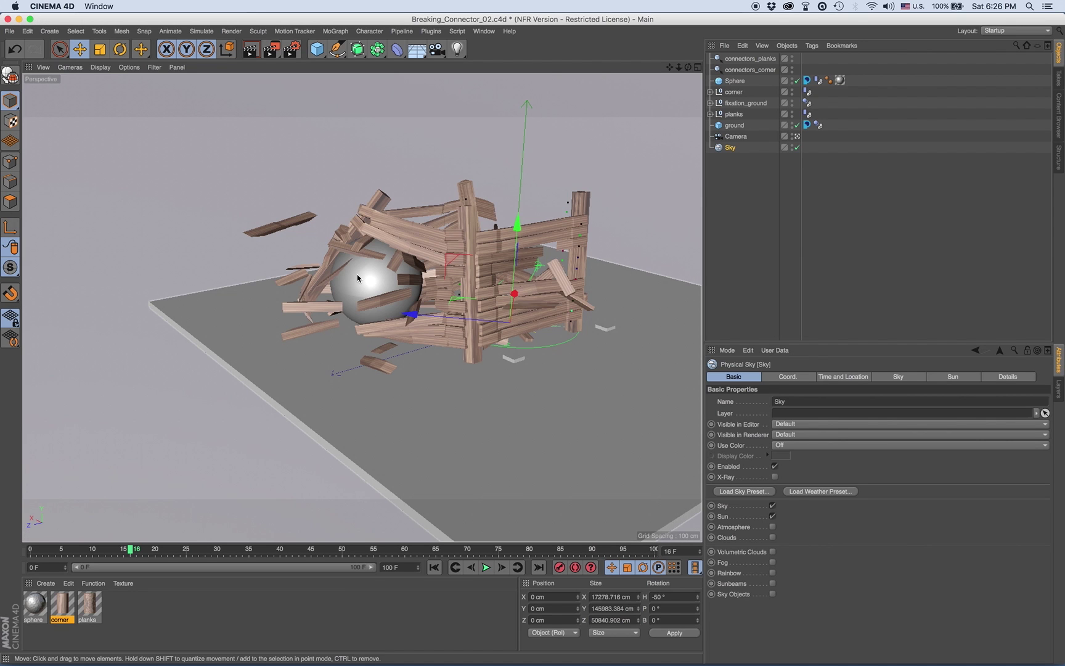
Step: Uncheck Main Buffer in the Paint & Stick tags of the Sphere and ground
left_click(333, 278)
left_click(199, 333, "shift")
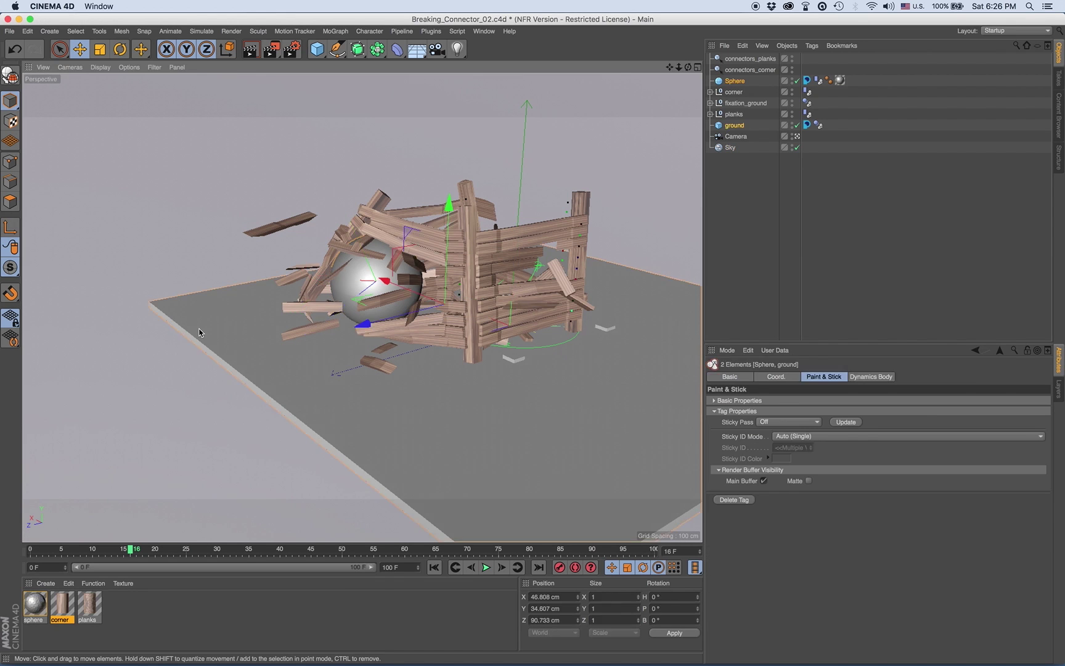
left_click(765, 481)
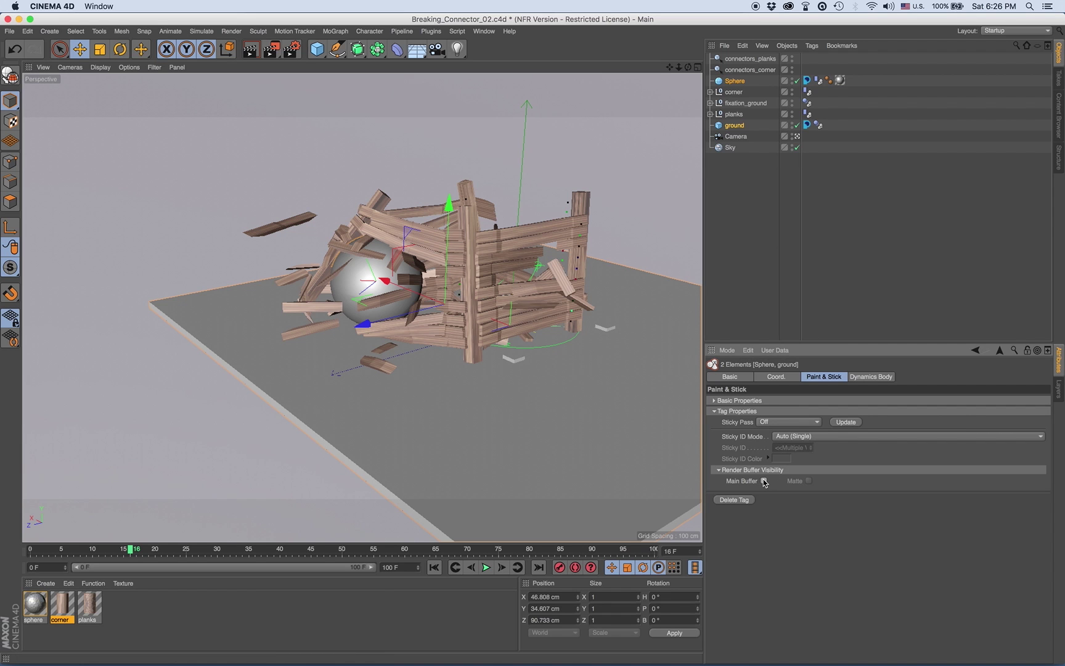
Step: Render without saving, check frame 15 shows only the planks, and close the Picture Viewer
left_click(270, 51)
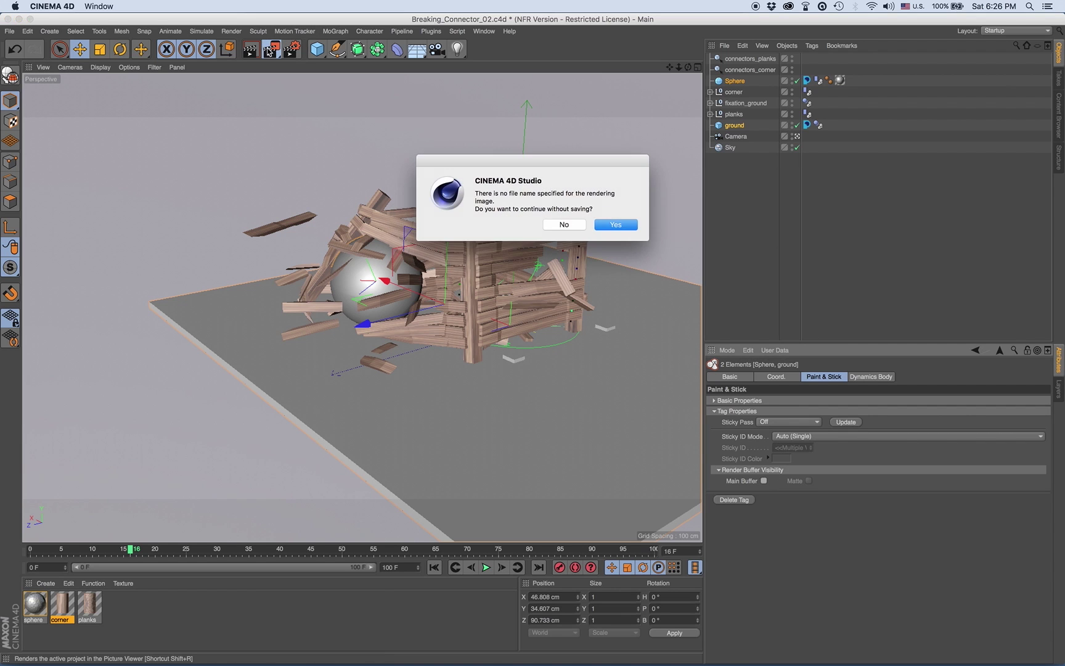
left_click(616, 224)
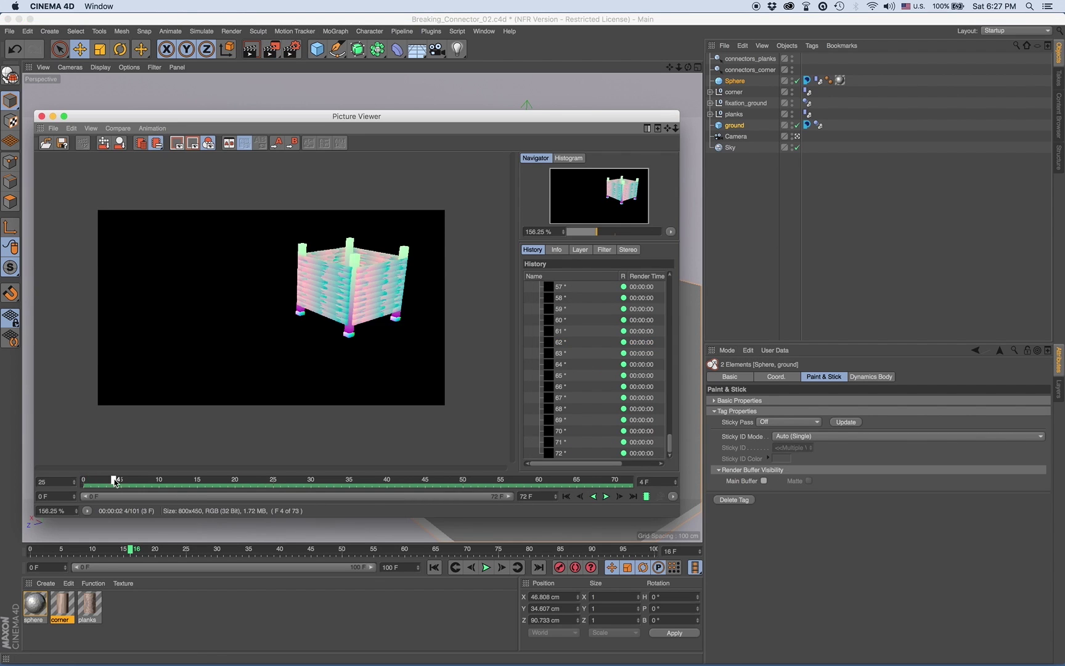
left_click_drag(114, 480, 212, 500)
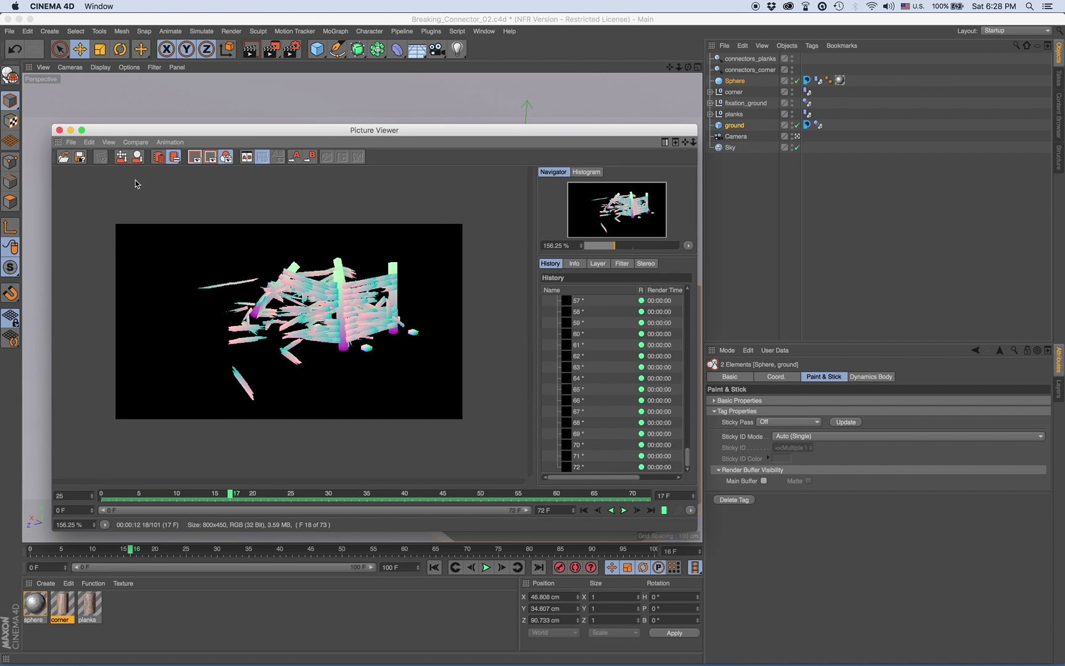
left_click(59, 130)
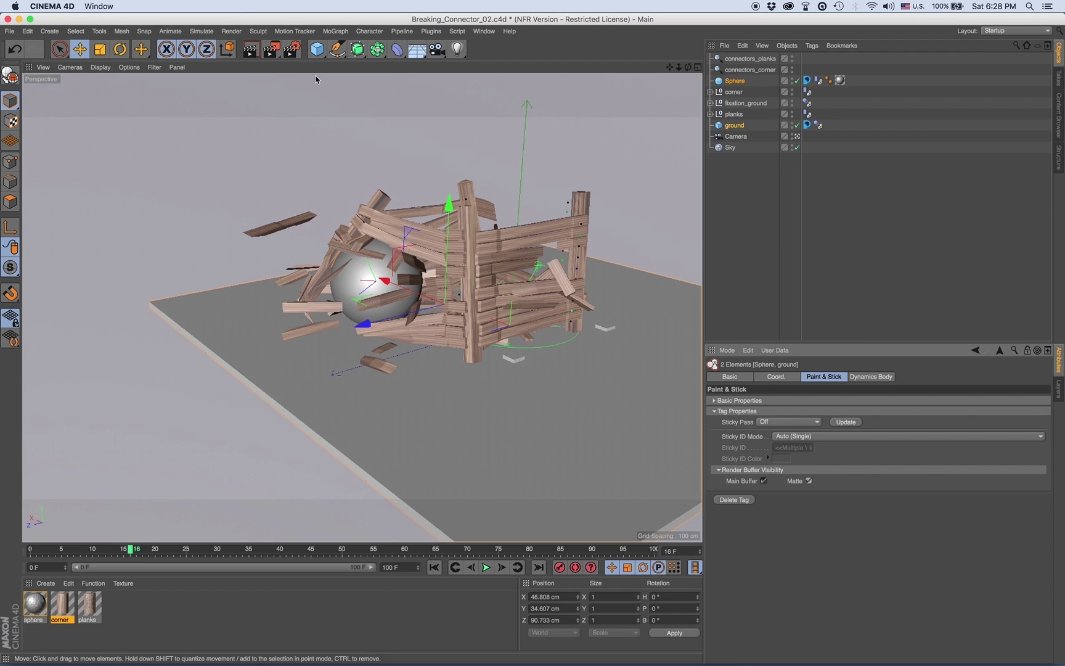
Step: Render the crate with Main Buffer and Matte enabled, and compare the intact and broken frames up to 18
left_click(272, 49)
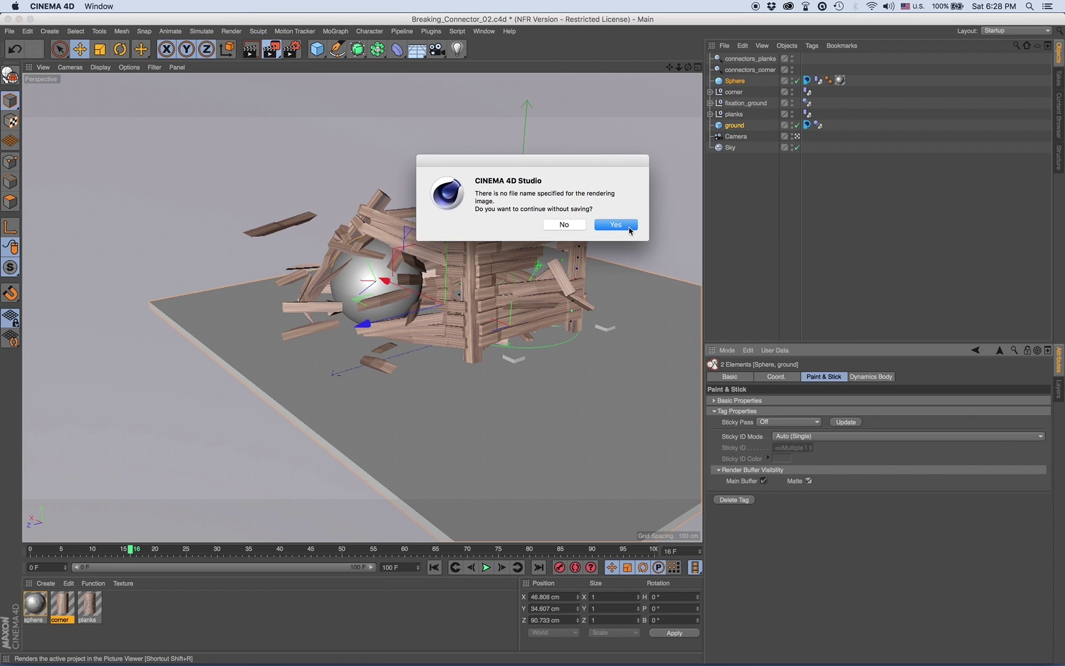
left_click(617, 225)
left_click_drag(80, 521, 249, 538)
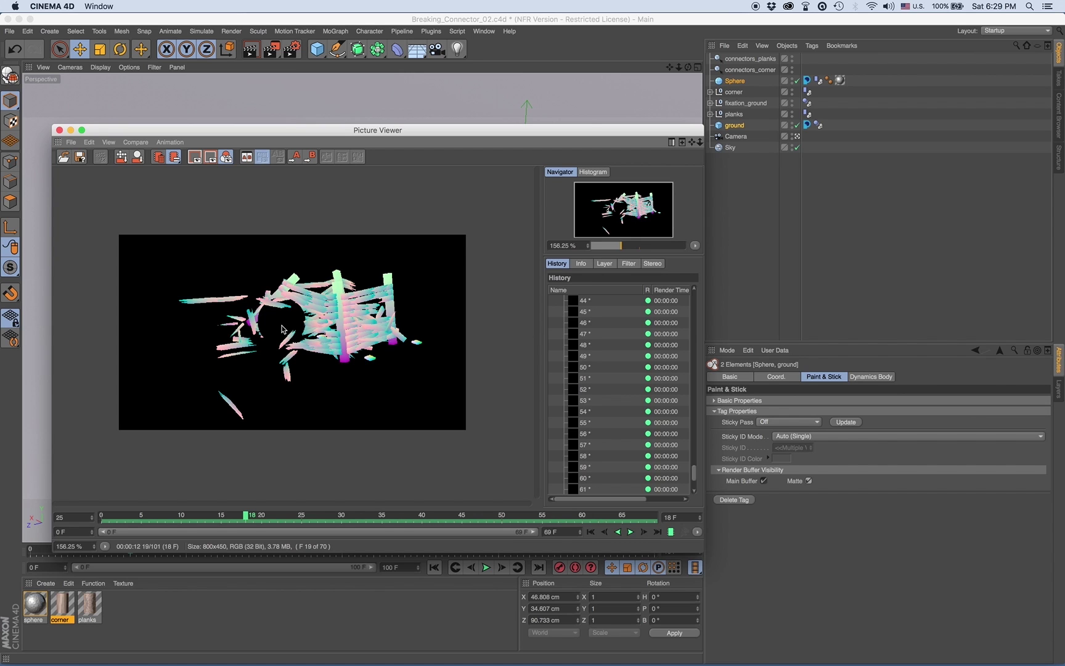
left_click_drag(245, 521, 172, 524)
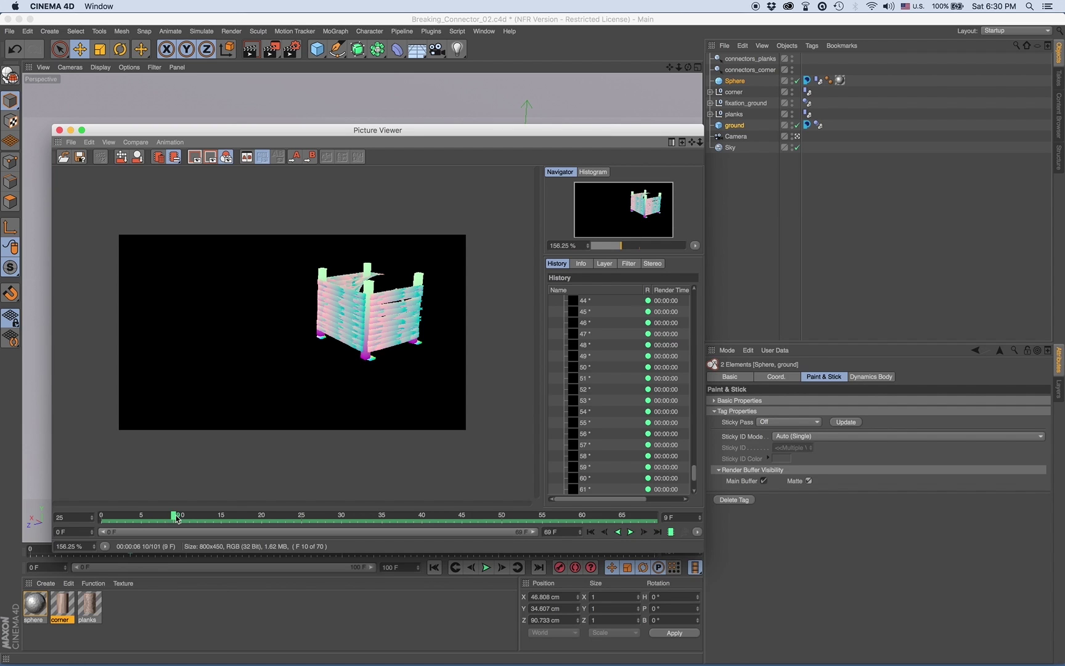
left_click_drag(178, 518, 245, 521)
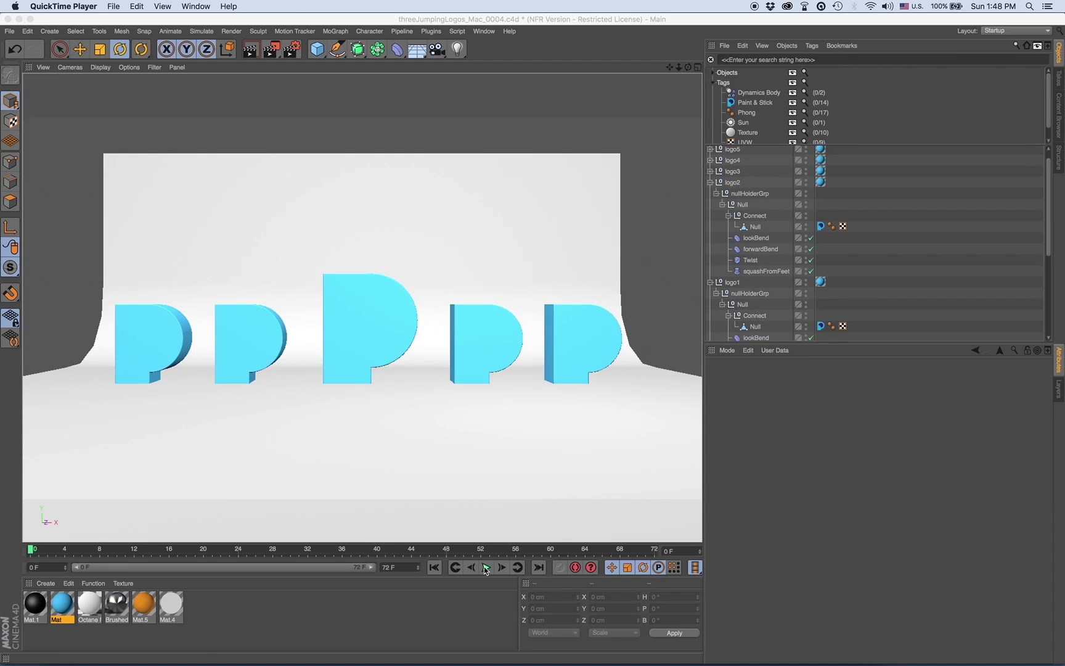
Step: Compare the jumping logos animation with the After Effects comp, then open the second logo's Paint & Stick tag
left_click(486, 567)
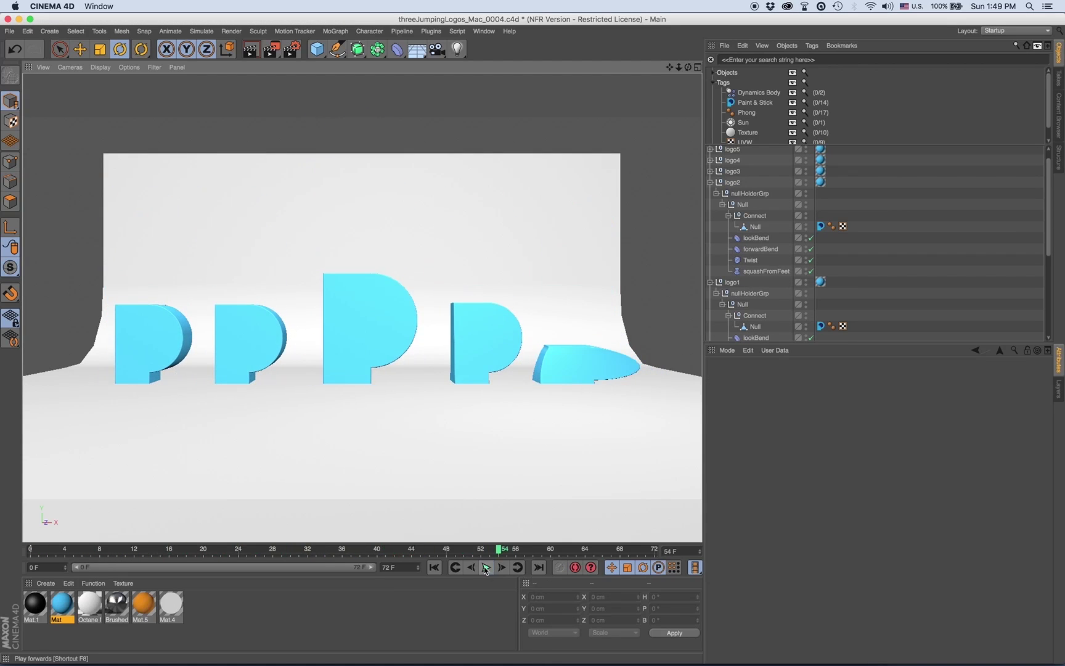
key("super+Tab")
left_click(472, 597)
key("space")
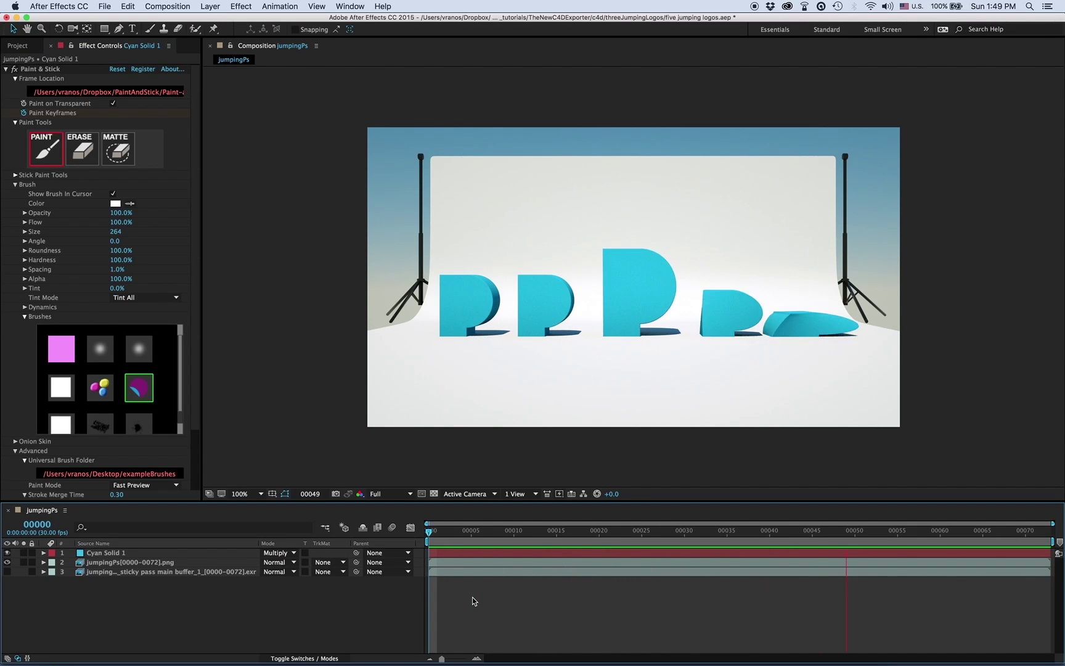
key("super+Tab")
left_click(820, 227)
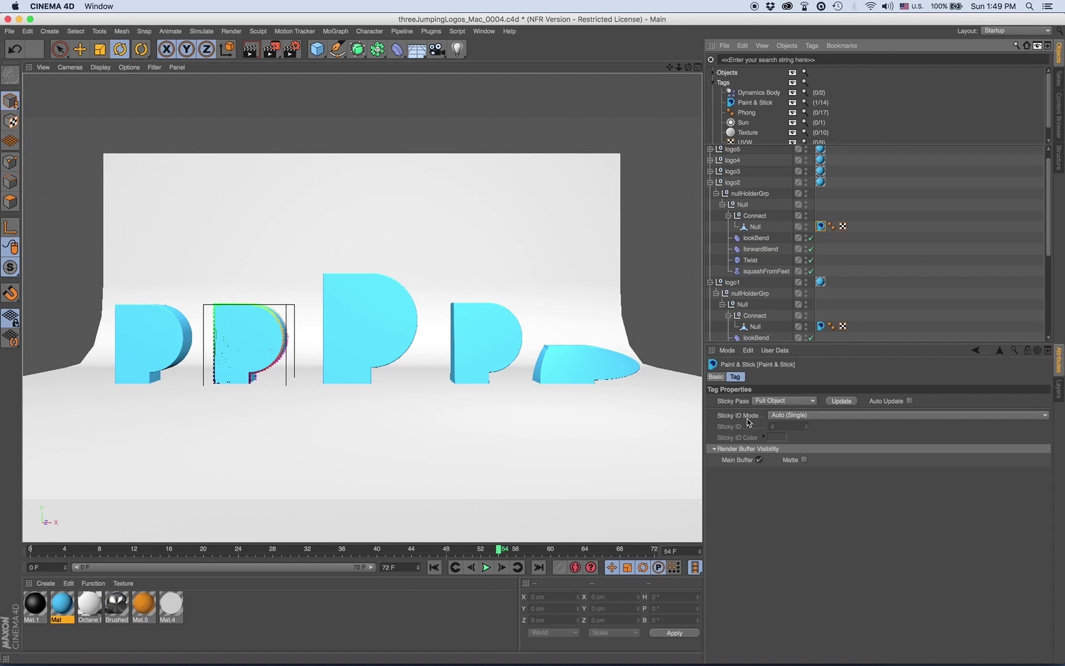
Step: Solo the sticky ID buffer layer, brighten it with Exposure, and paint a dark dab on the centre P
key("super+Tab")
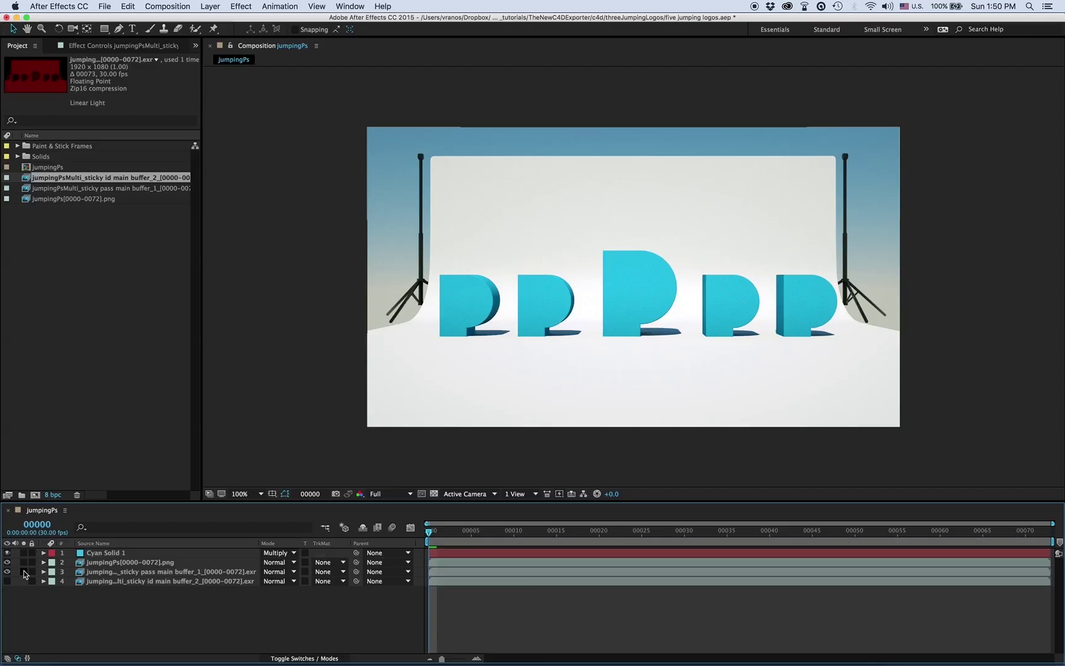
left_click(24, 572)
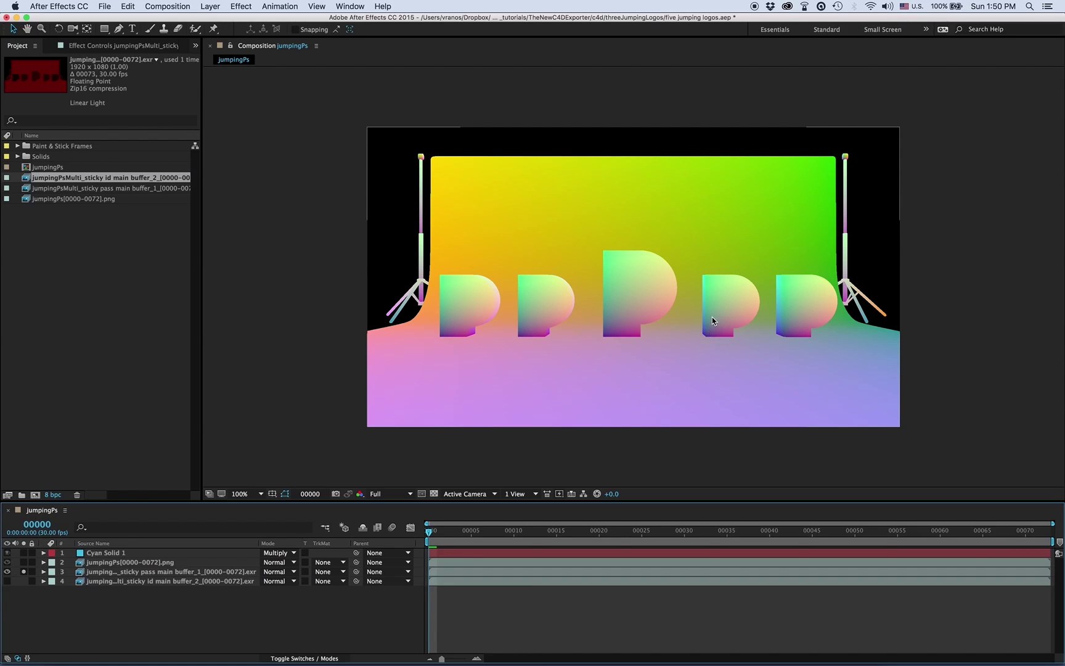
left_click(24, 572)
left_click(23, 581)
left_click_drag(611, 495, 646, 506)
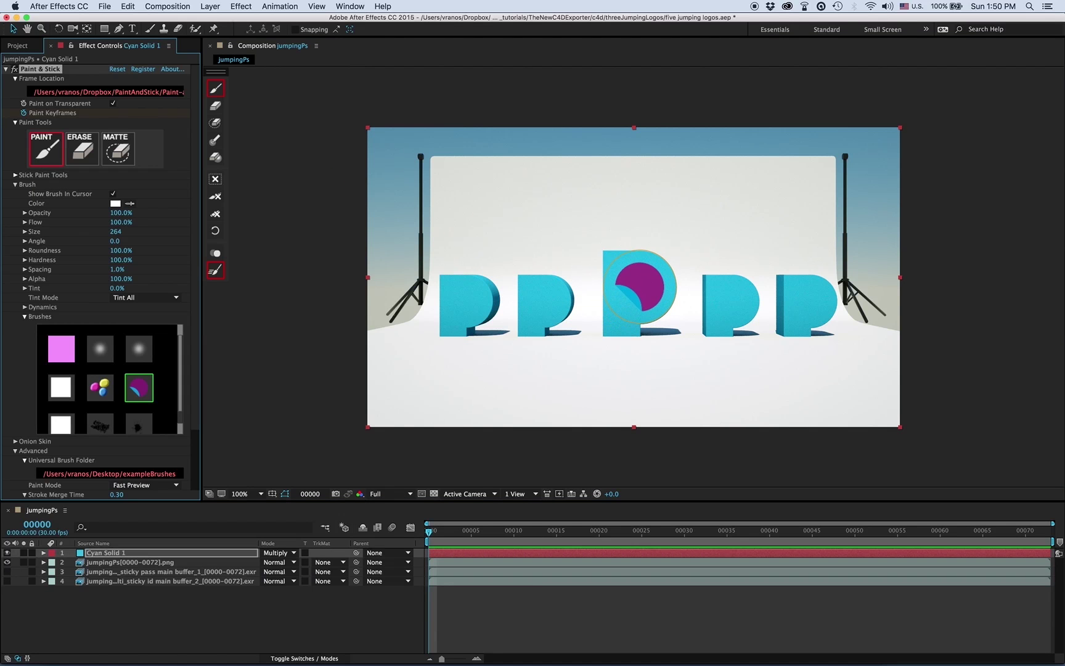
mouse_move(639, 287)
left_mouse_down()
mouse_move(575, 316)
mouse_move(630, 261)
mouse_move(639, 289)
left_mouse_up()
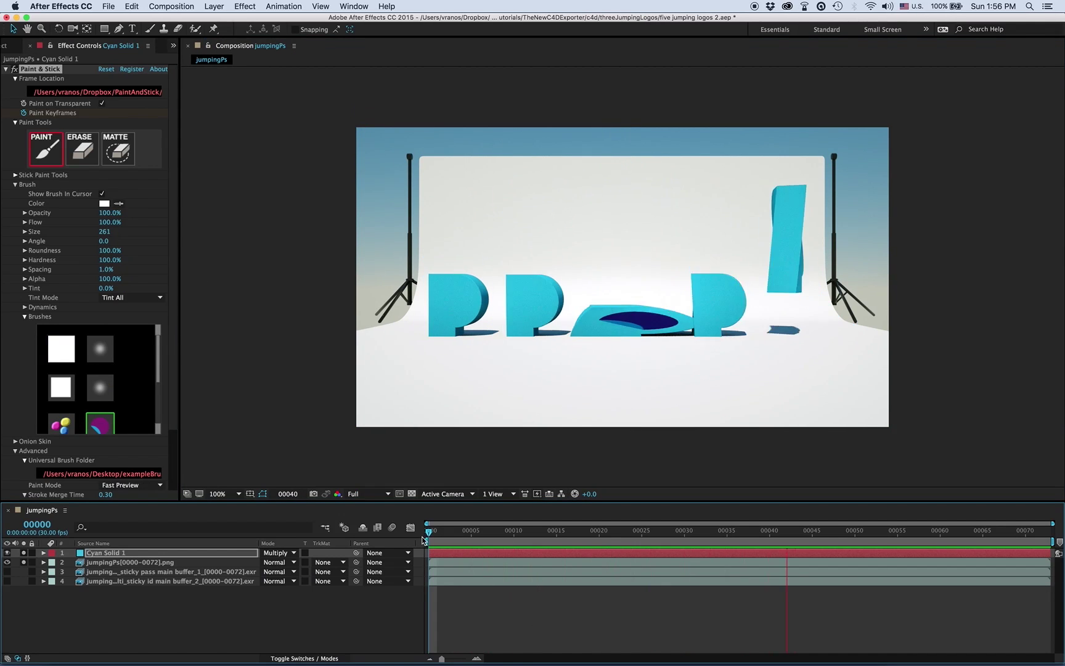
Step: Delete the sticky ID buffer layer and solo the colourful sticky pass layer
left_click(481, 580)
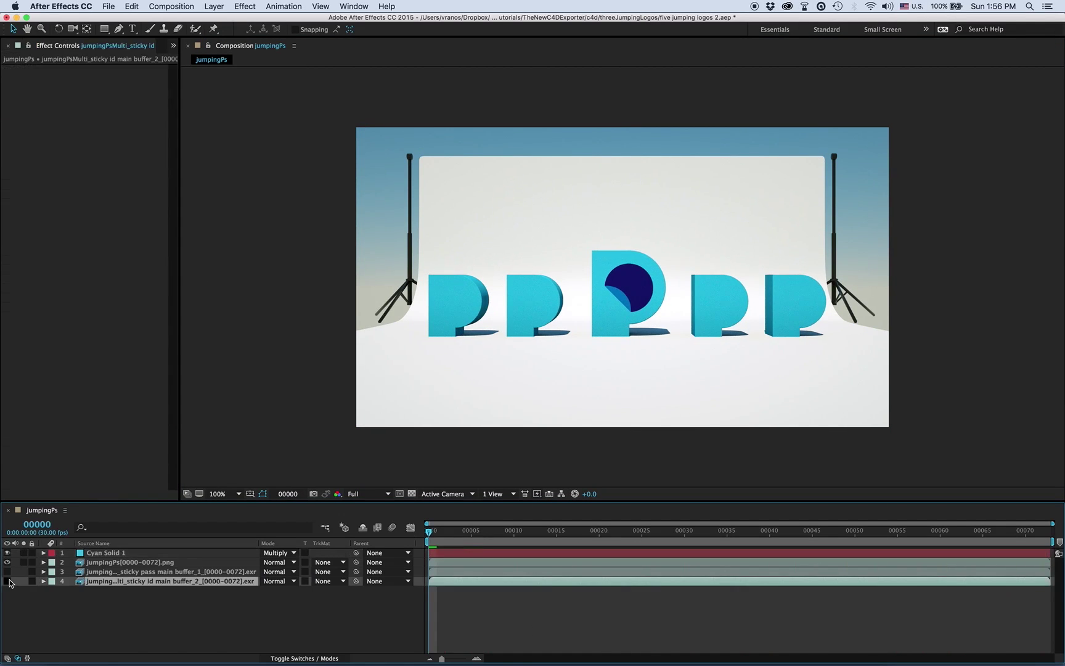
left_click(7, 581)
left_click(23, 581)
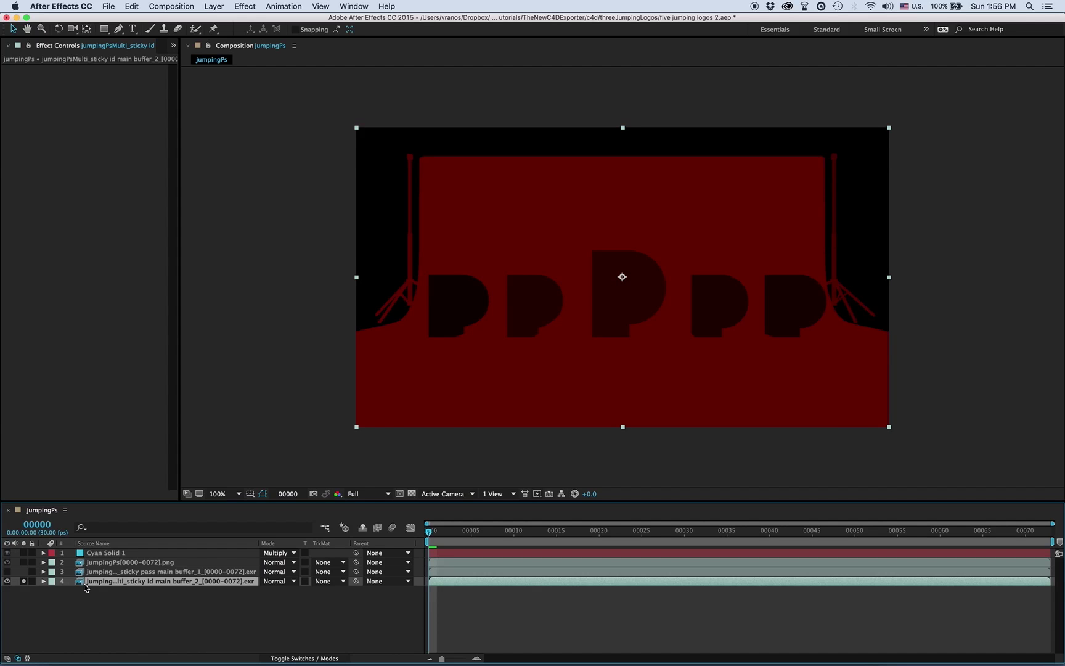
key("Delete")
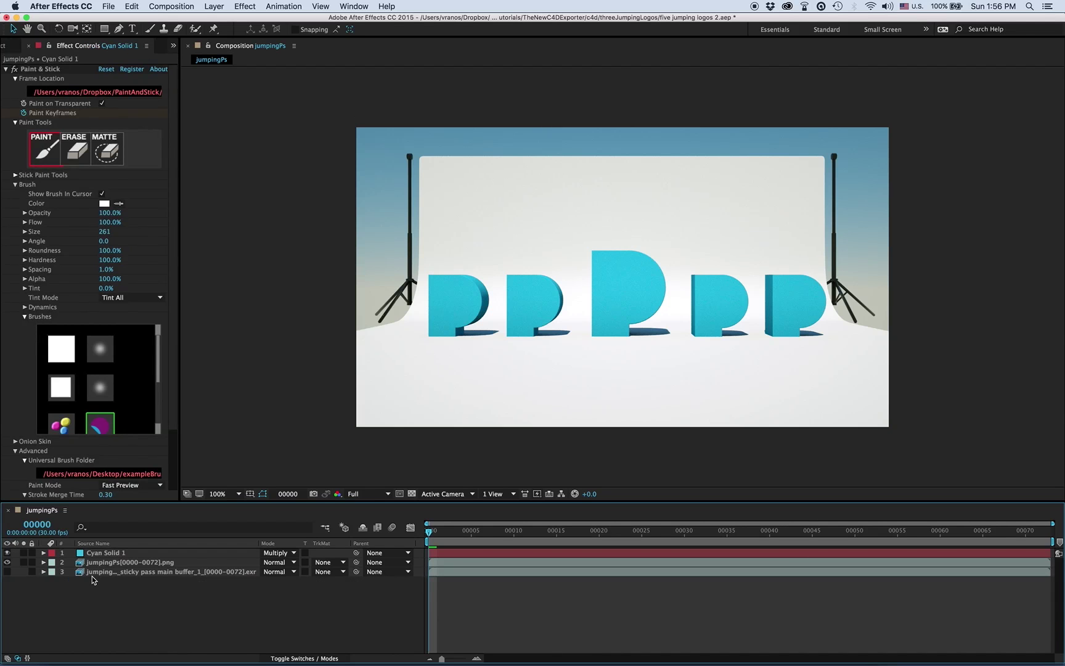
left_click(7, 572)
left_click(24, 572)
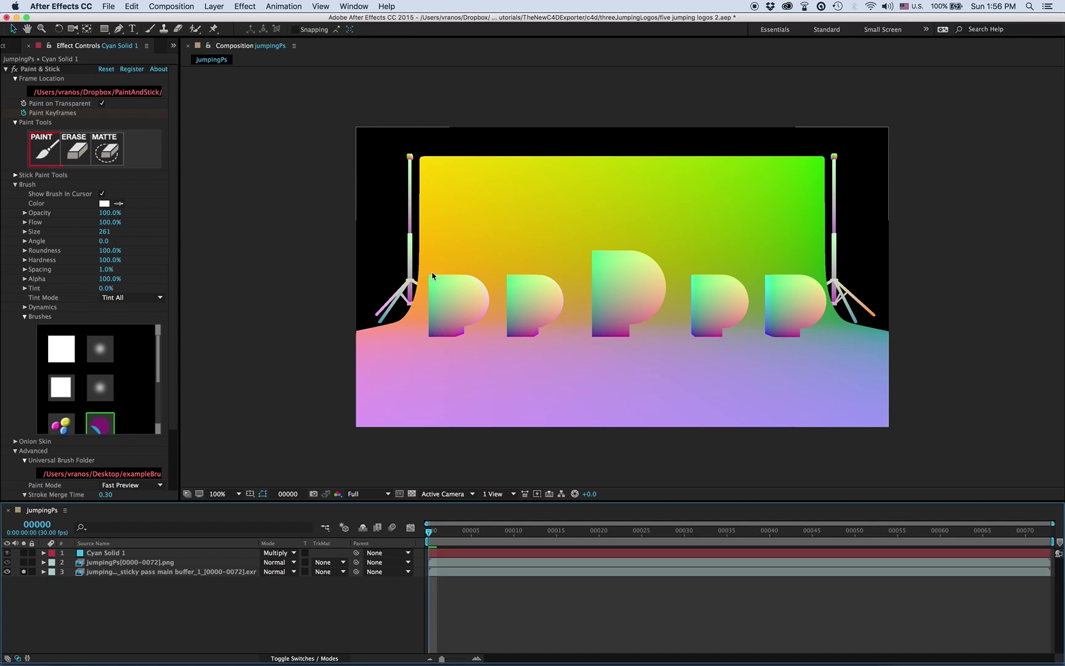
Step: Finalise the centre P's paint stroke, copy it onto all five Ps, and preview
left_click(57, 69)
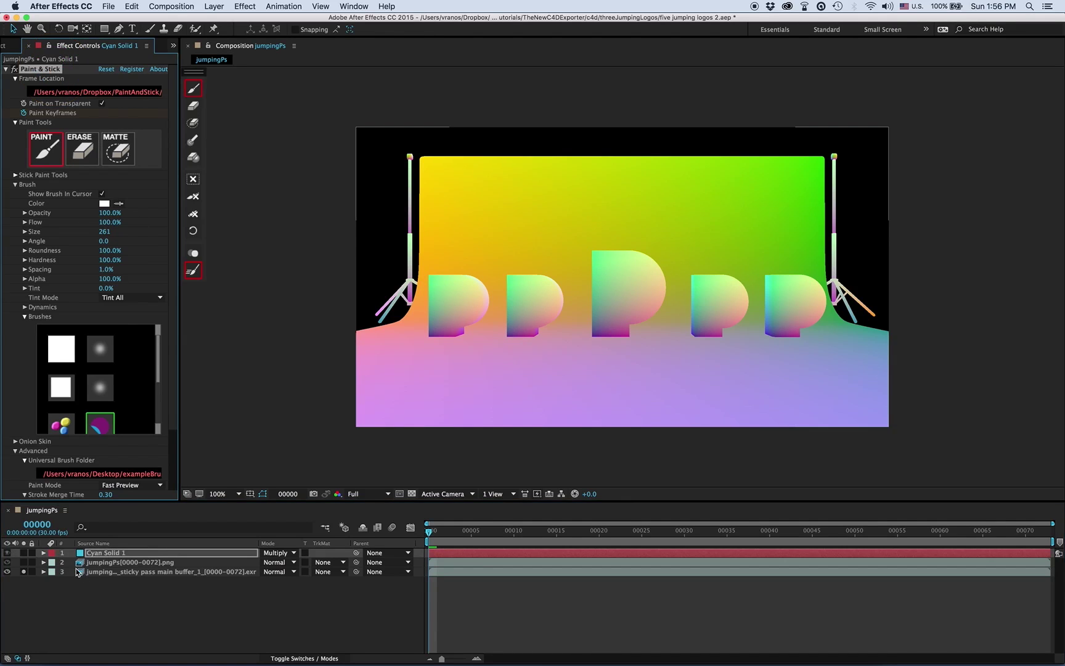
left_click(7, 571)
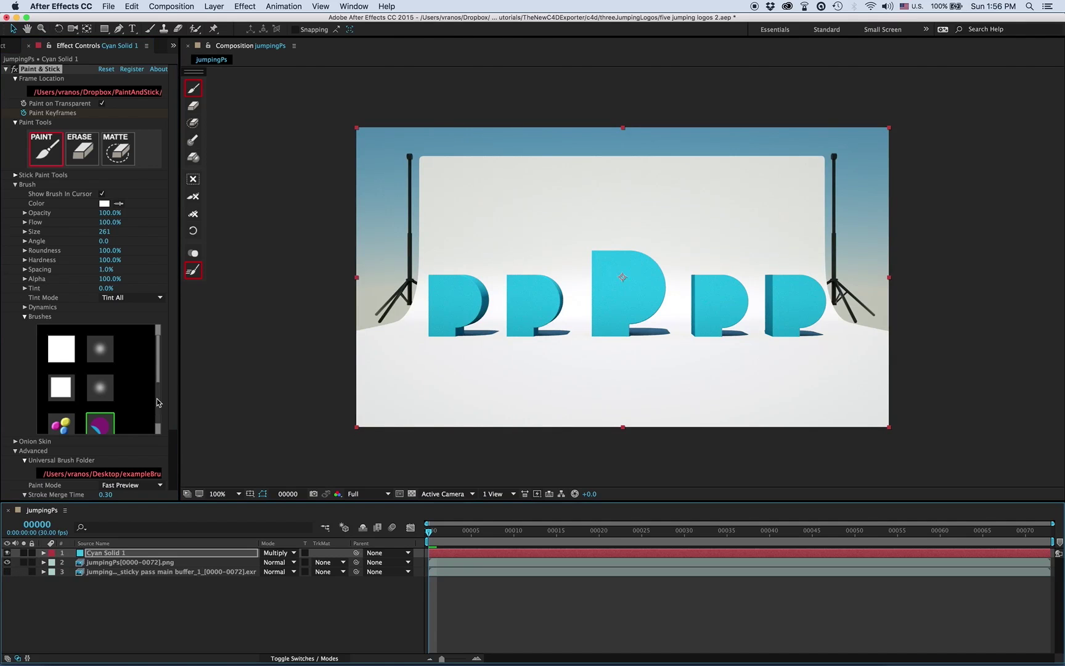
scroll(177, 354, "down", 5)
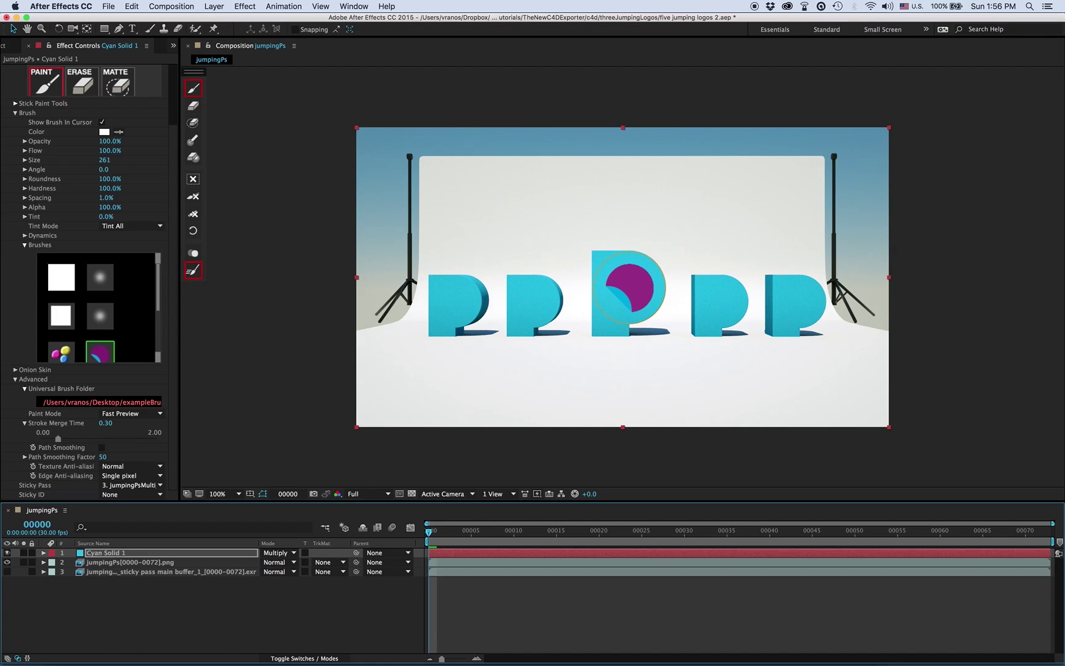
left_click(629, 289)
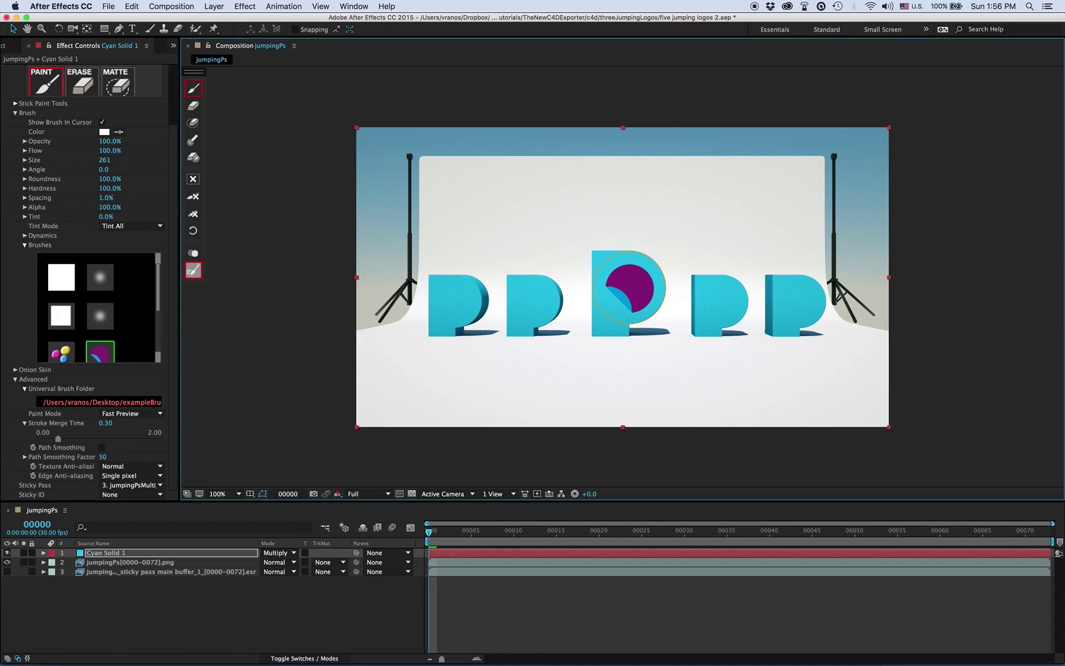
left_click(192, 142)
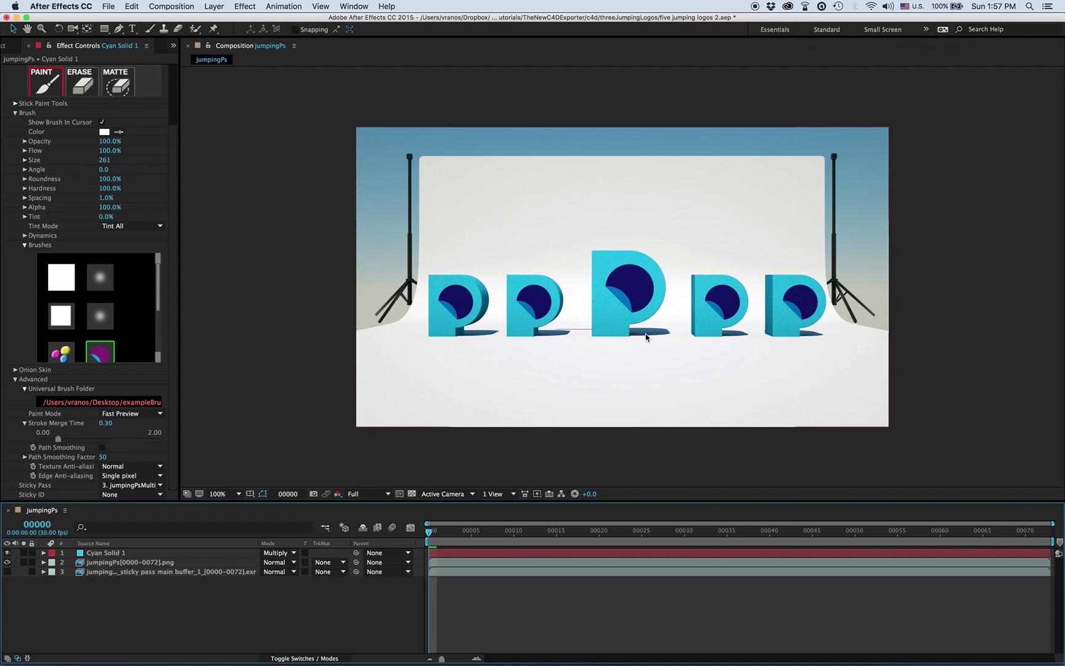
key("space")
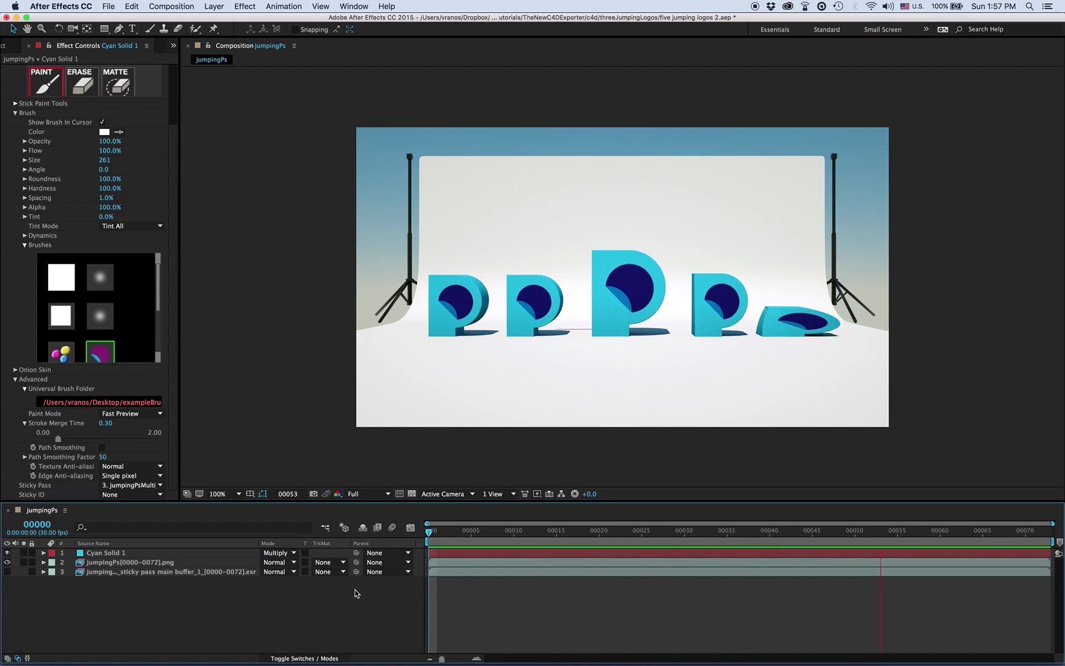
Step: Scrub back to frame 15 mid-jump and zoom the viewer to inspect the painted Ps
left_click(998, 531)
left_click_drag(993, 537, 659, 537)
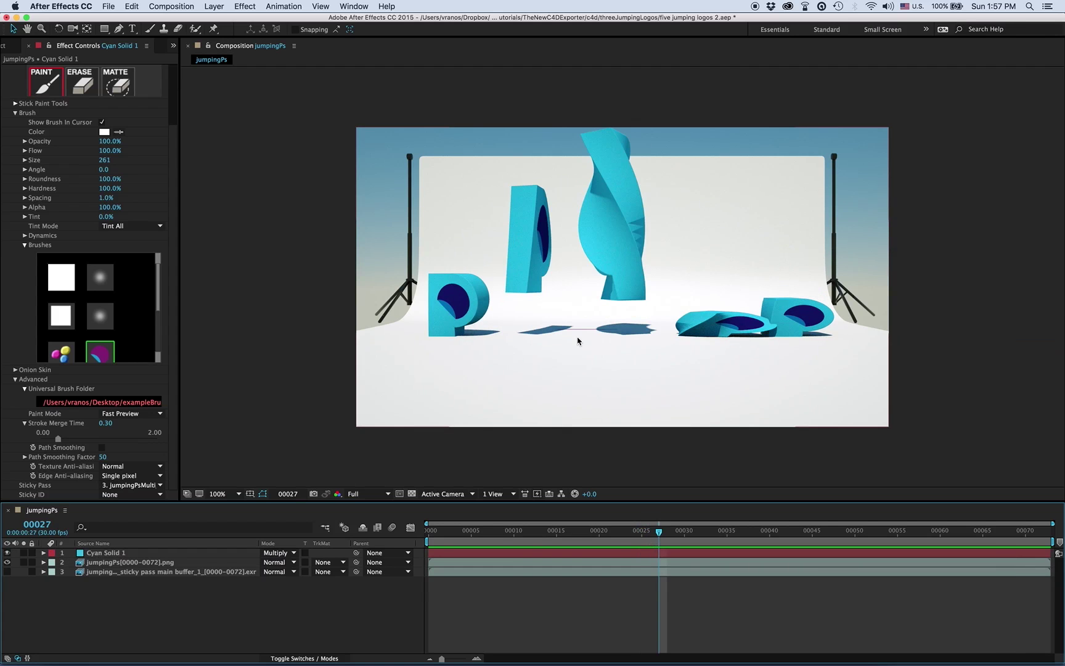
scroll(577, 335, "up", 4)
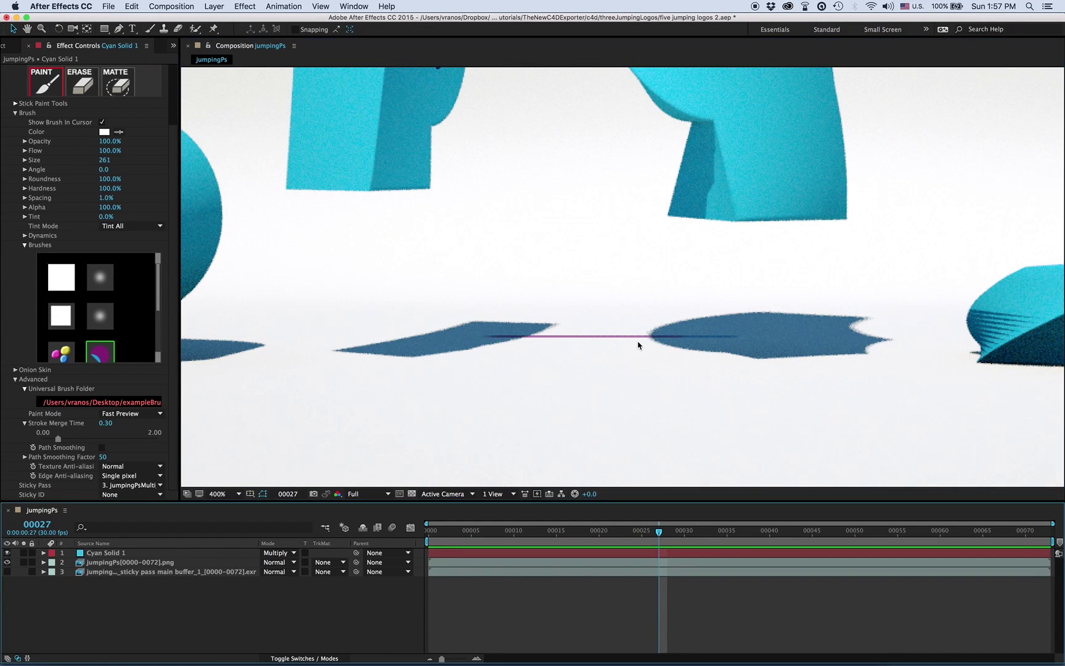
scroll(638, 344, "down", 4)
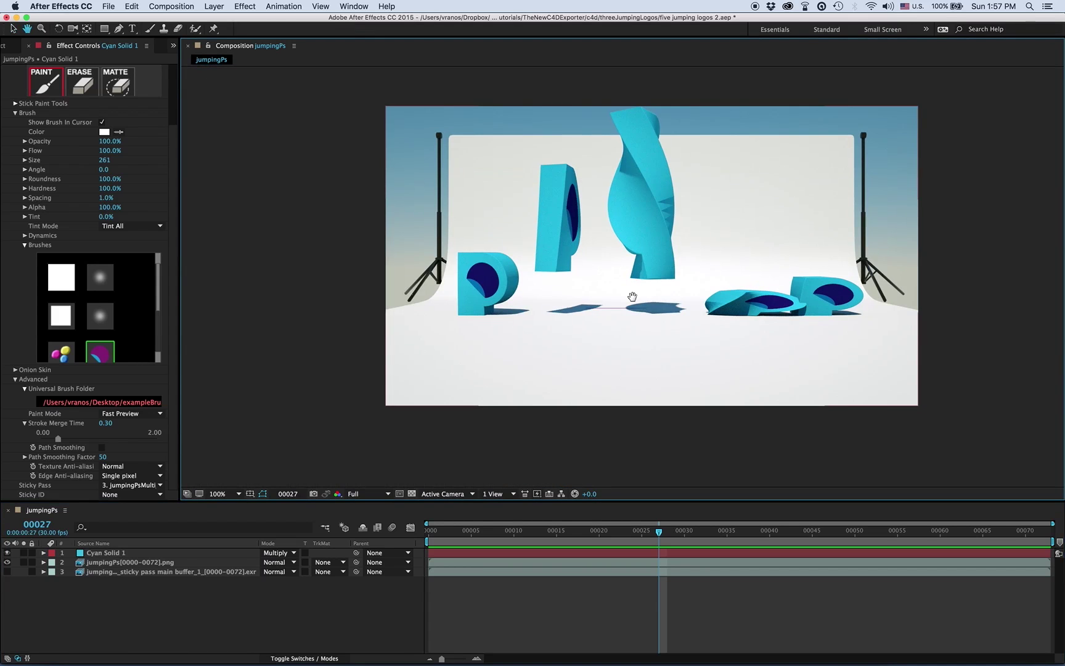
Step: Solo the sticky pass layer to compare it against the paint, then return to Cinema 4D
left_click(7, 572)
left_click(24, 572)
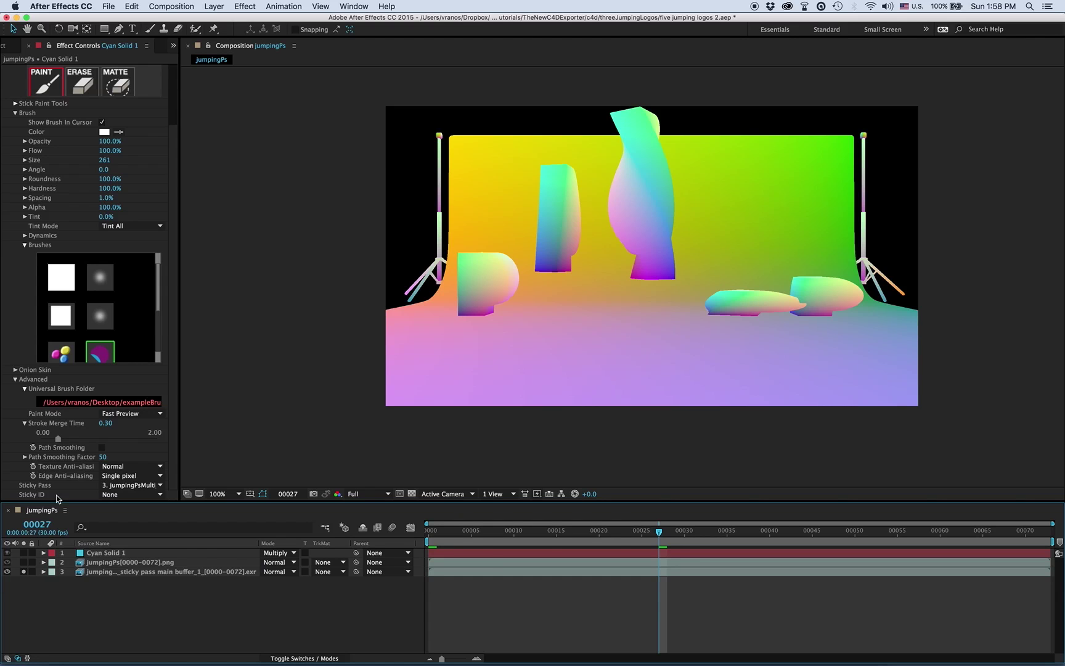
key("super+Tab")
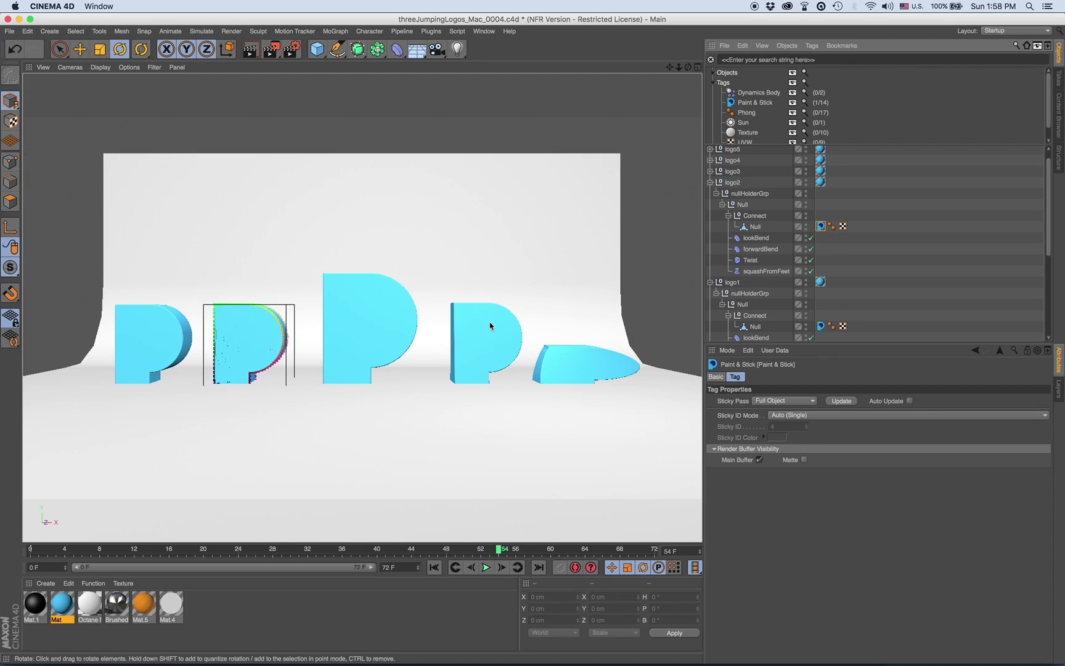
Step: Select the centre, first and last P logos and add Paint & Stick tags to them
key("space")
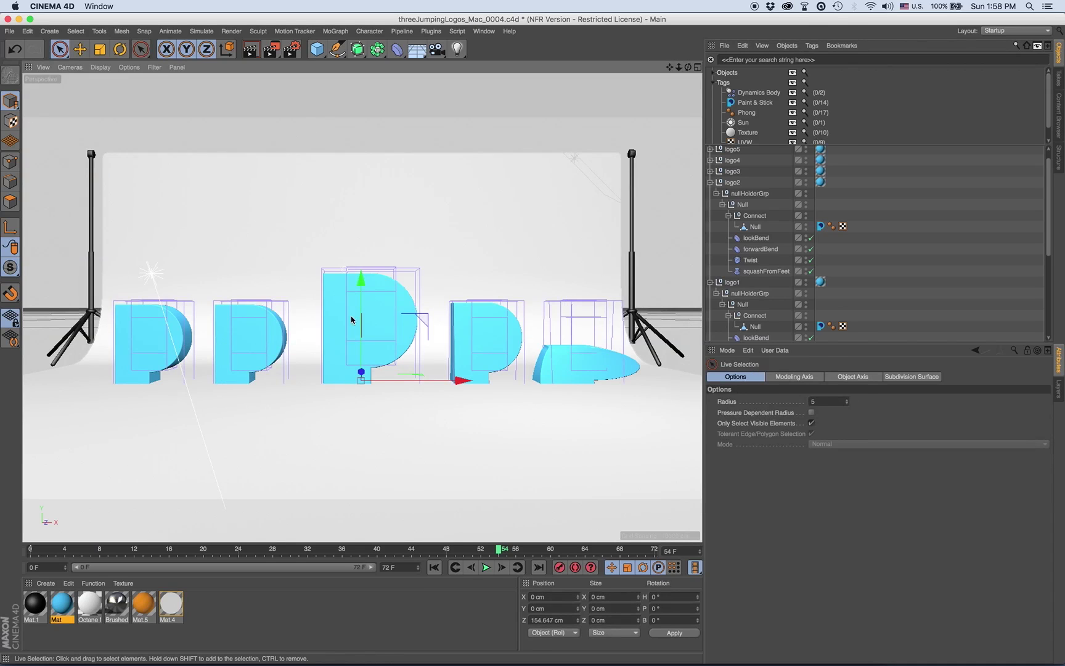
left_click(336, 331)
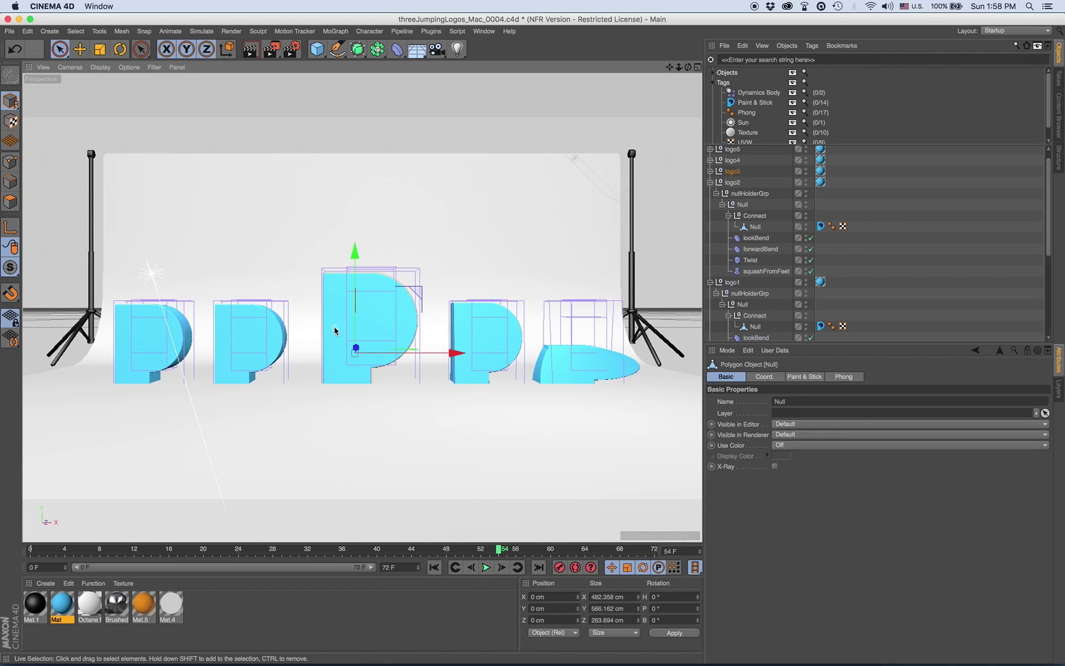
left_click(149, 345, "shift")
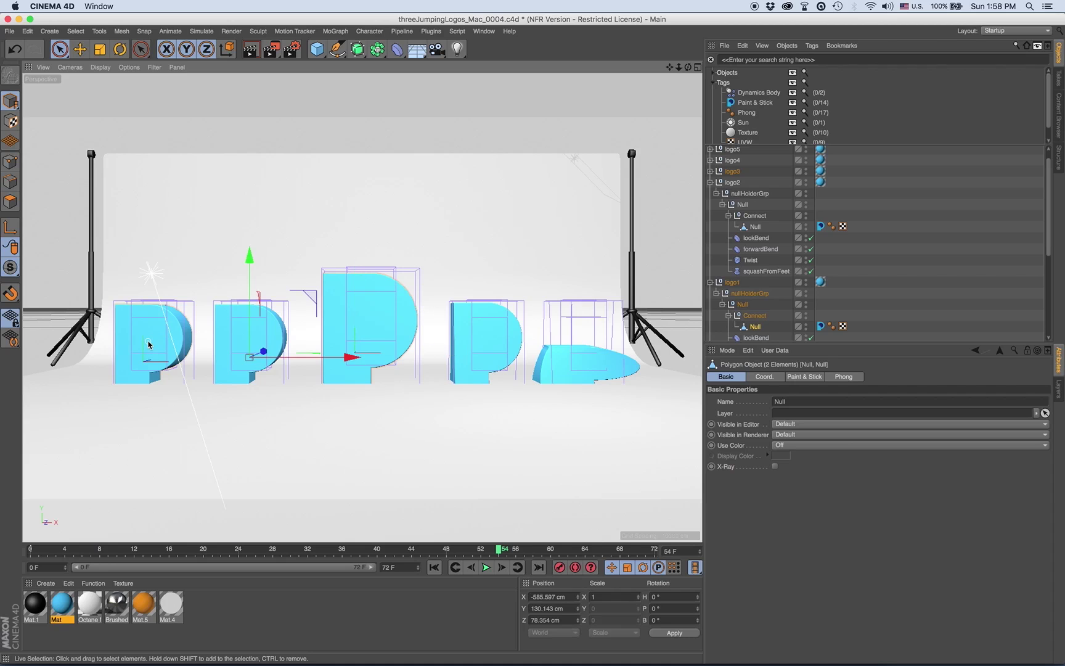
left_click(582, 370, "shift")
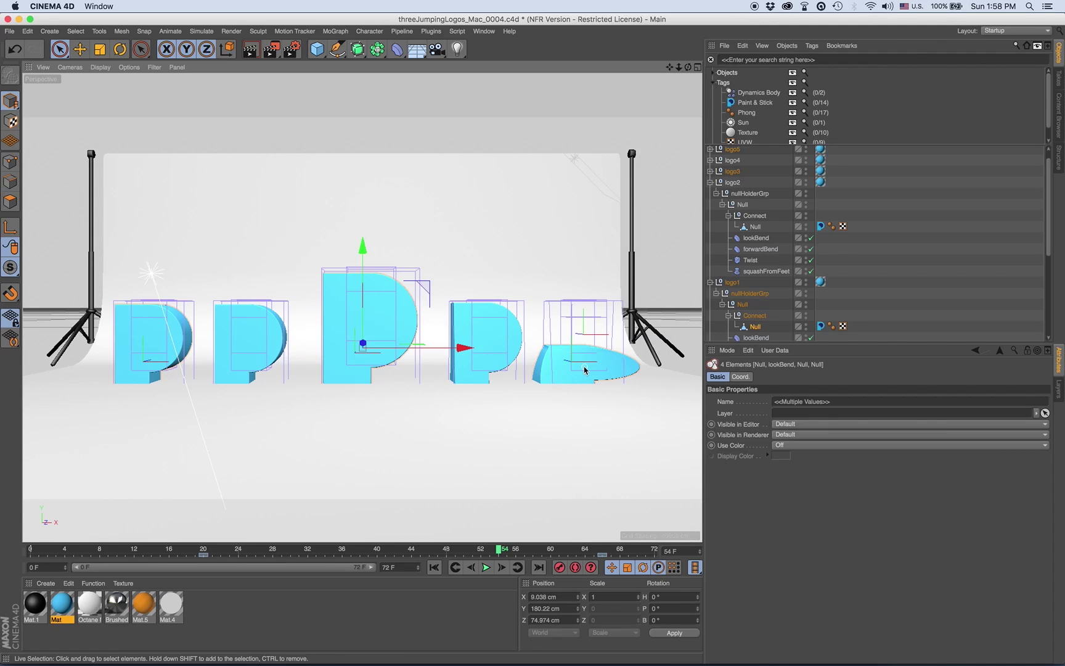
left_click(294, 52)
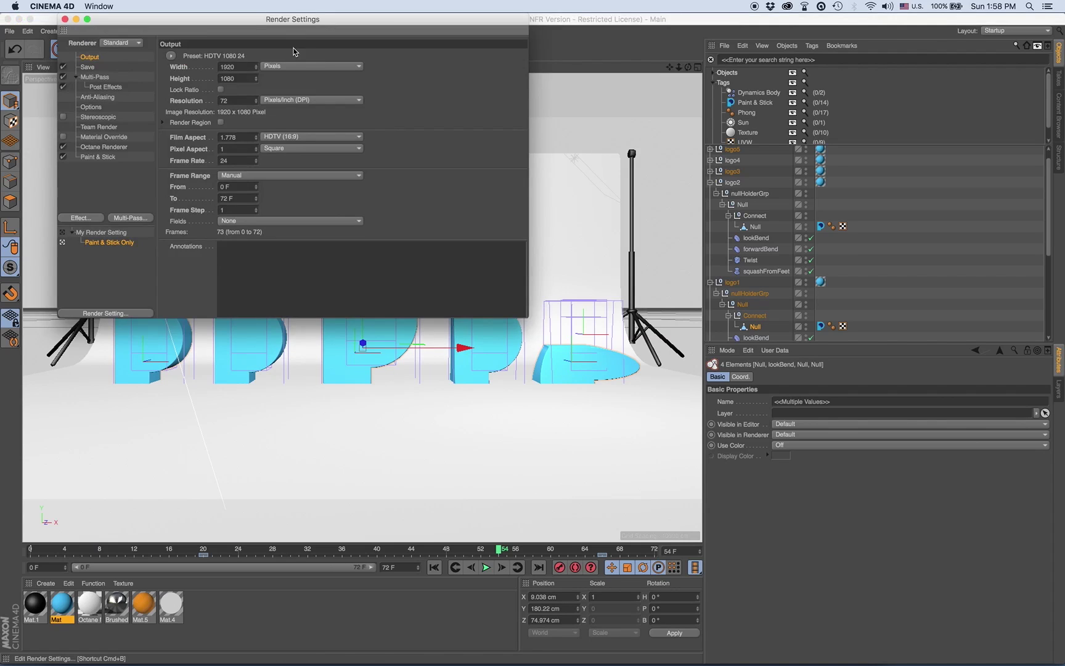
left_click(115, 157)
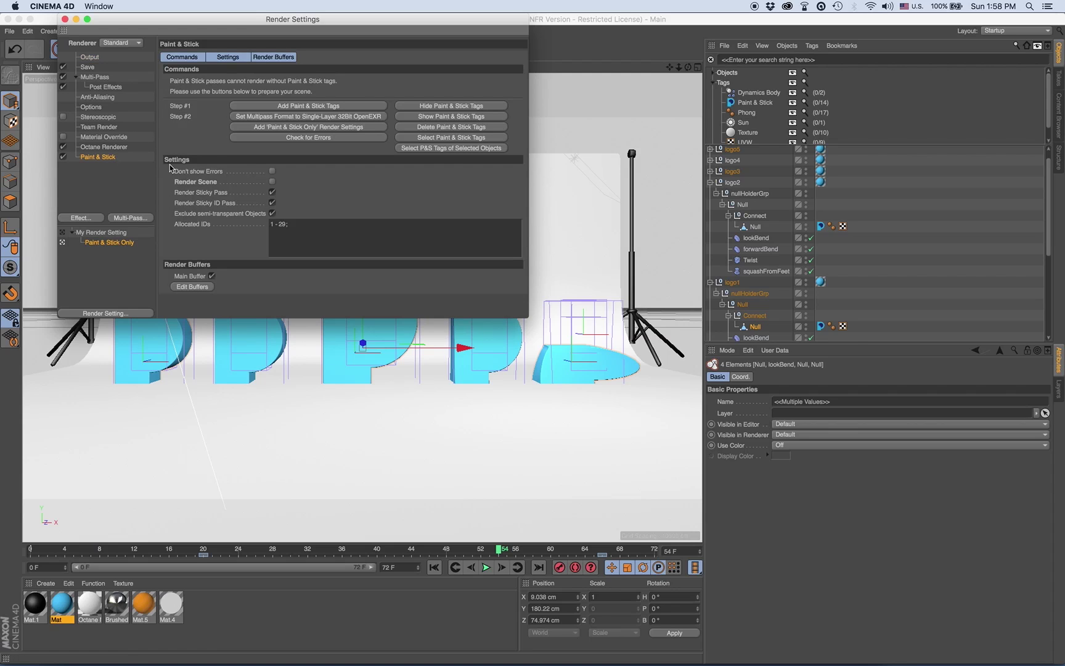
left_click(464, 149)
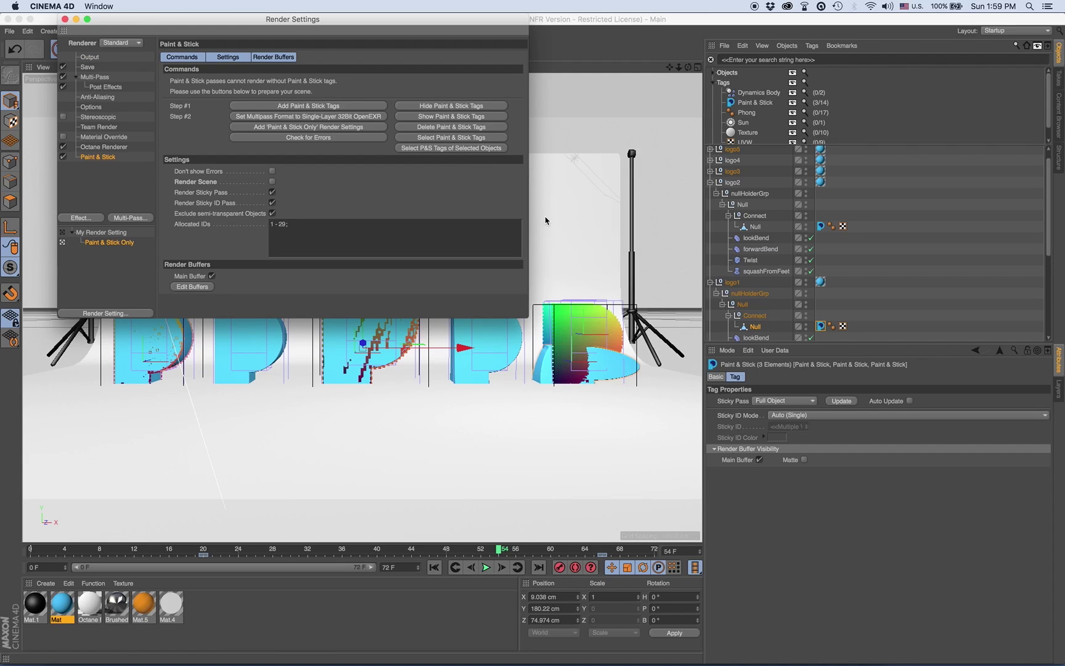
Step: Set the new tags' Sticky ID Mode to Custom with a cyan Sticky ID colour
left_click(795, 419)
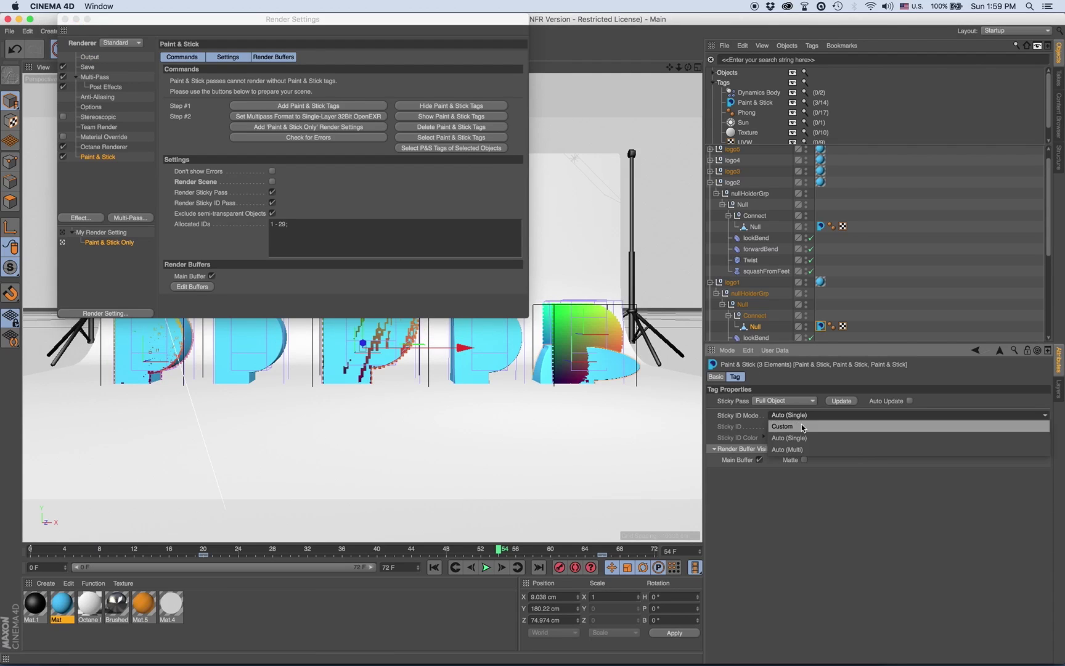
left_click(803, 426)
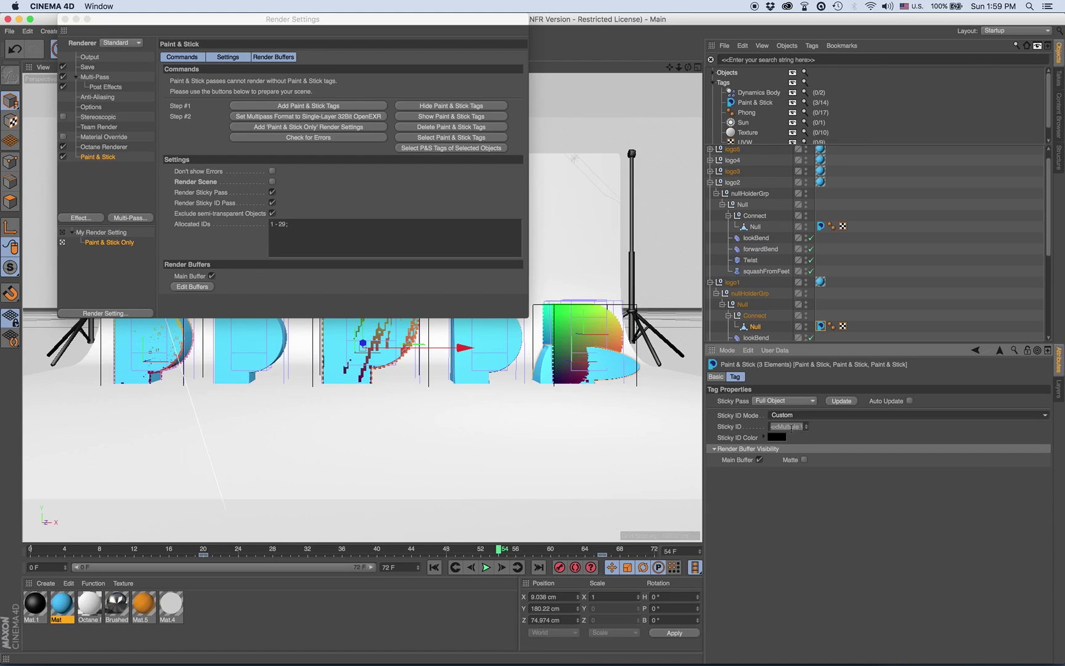
left_click(778, 437)
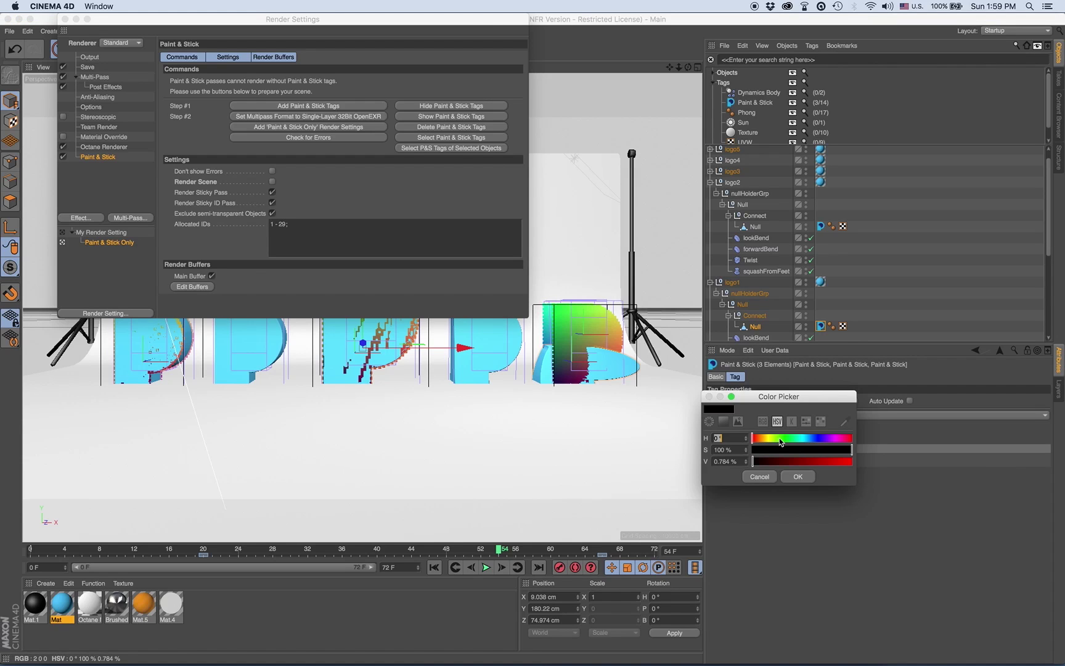
left_click(766, 437)
left_click_drag(766, 437, 804, 438)
left_click(829, 461)
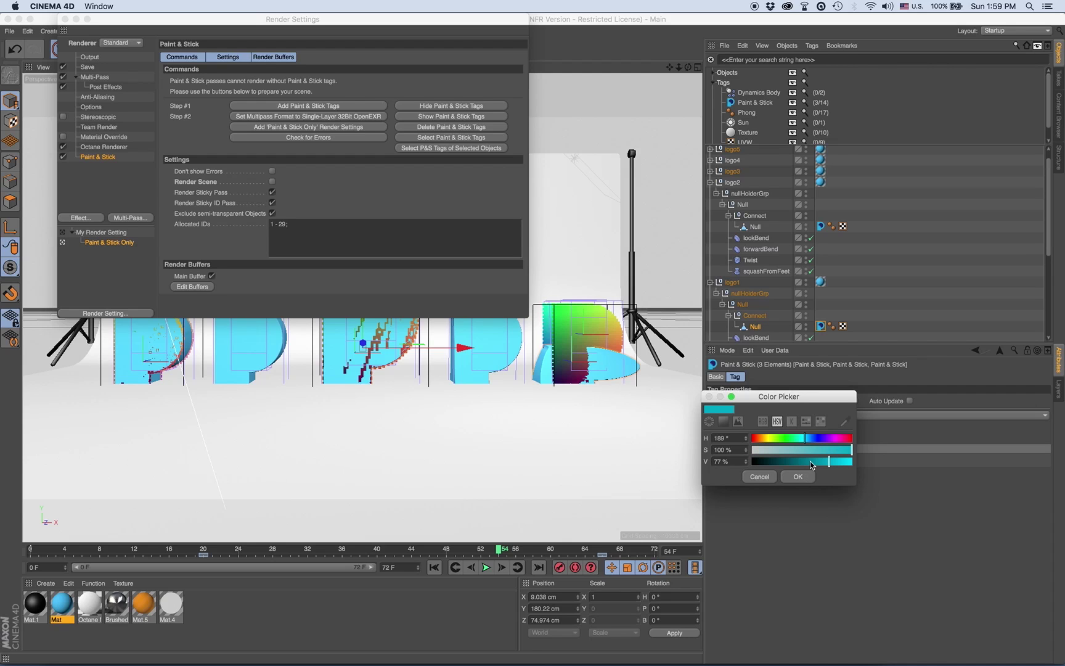
left_click(798, 476)
left_click(89, 57)
Step: Test-render the current frame showing the three cyan Ps, close it, and select the second P
left_click_drag(146, 27, 156, 232)
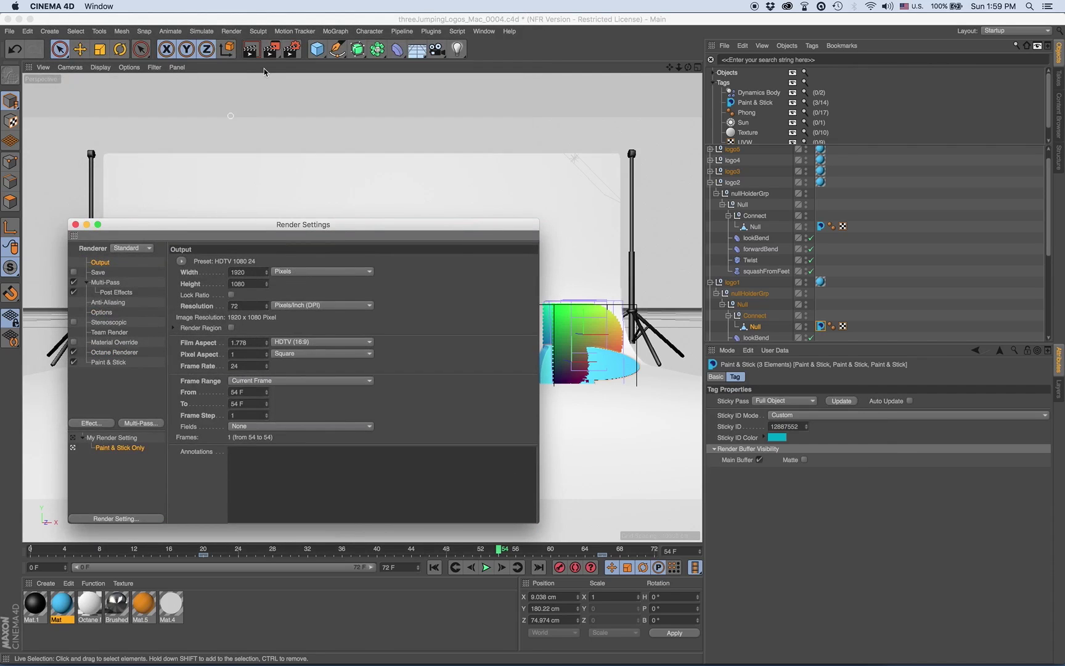
key("shift+r")
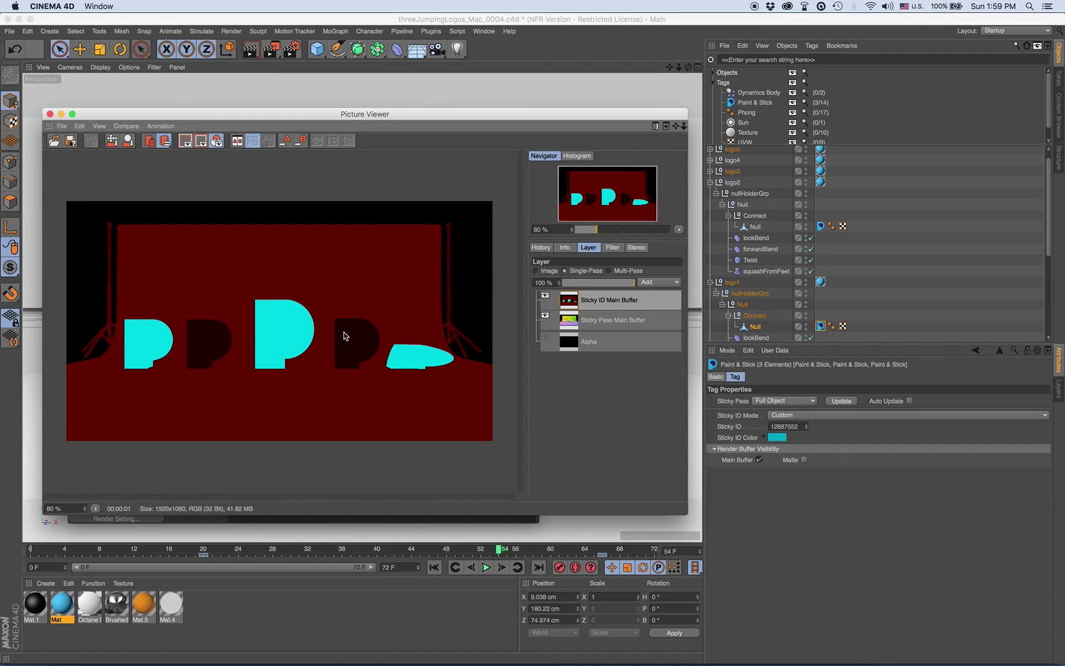
left_click(50, 114)
left_click_drag(255, 225, 312, 405)
left_click(243, 331)
Step: Add the fourth P, select both logos' Paint & Stick tags, and set Custom mode with bright yellow colour
left_click(476, 340, "shift")
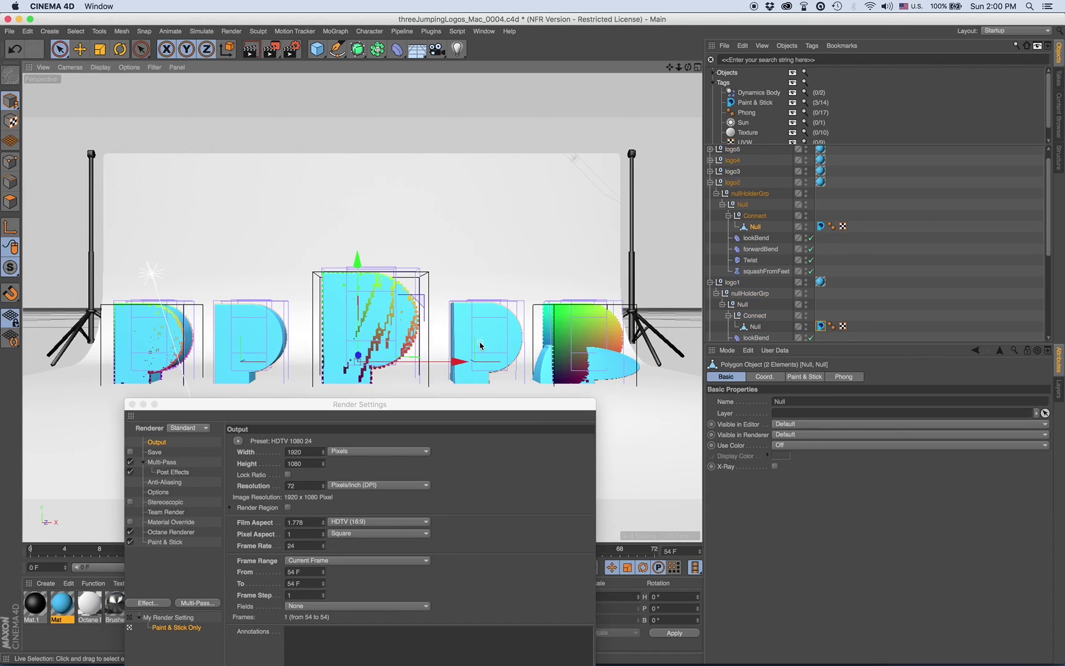
left_click(182, 541)
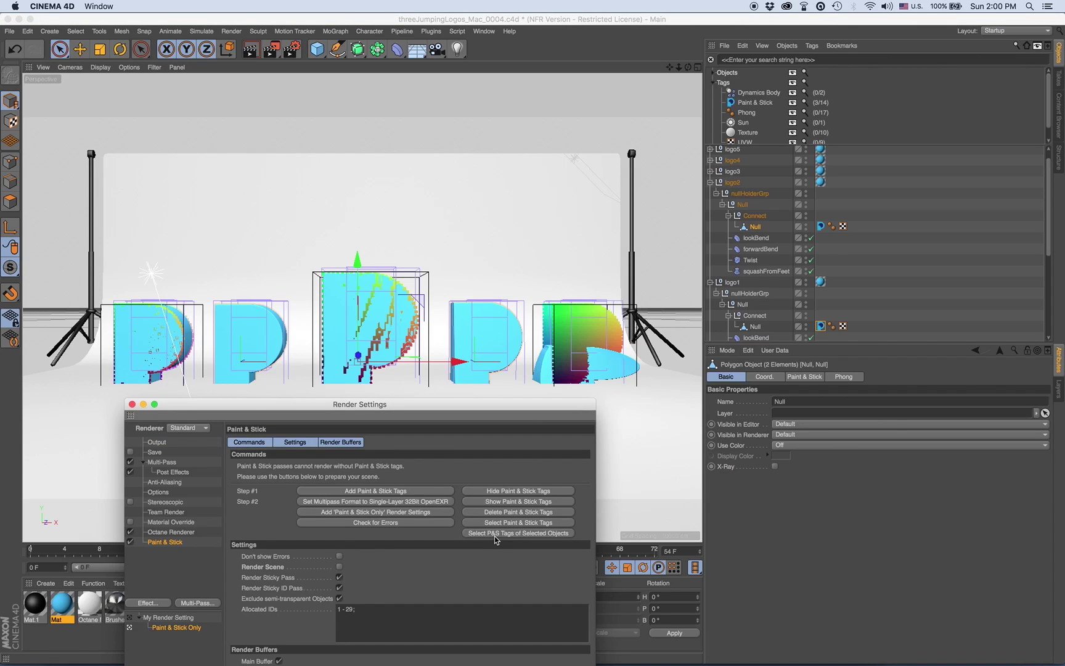
left_click(501, 534)
left_click(791, 416)
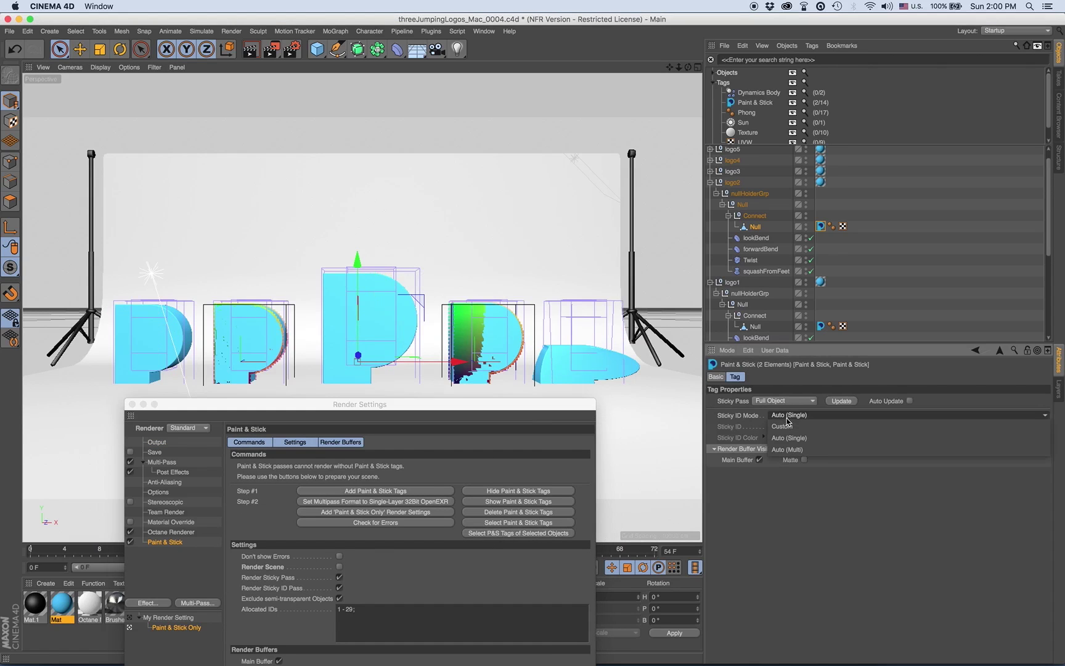
left_click(793, 432)
left_click(774, 439)
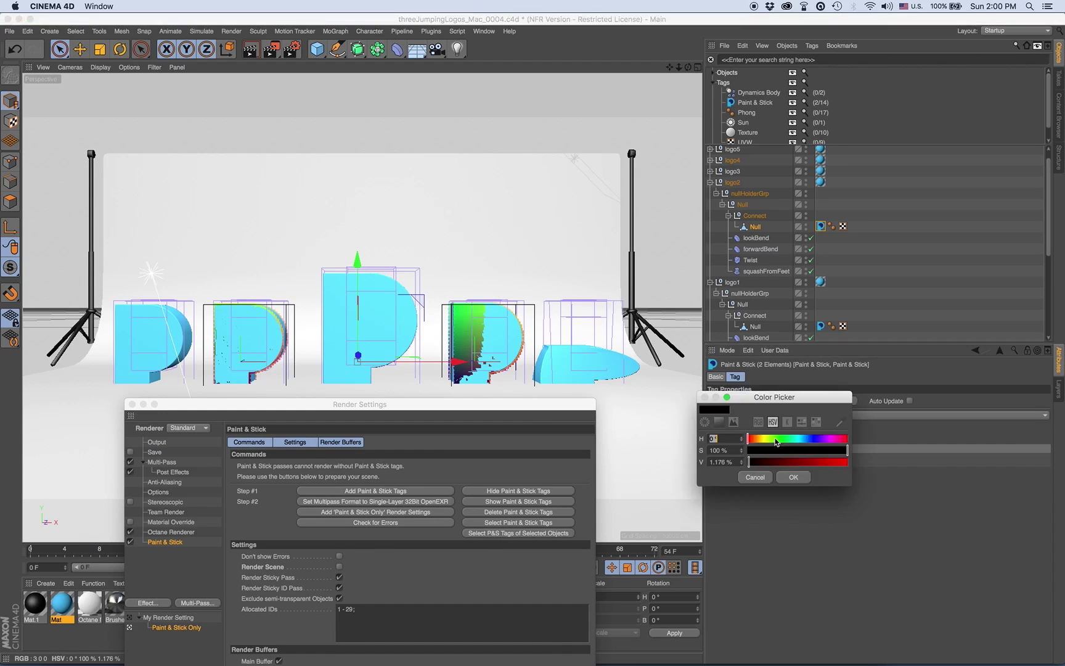
left_click(765, 439)
left_click(835, 462)
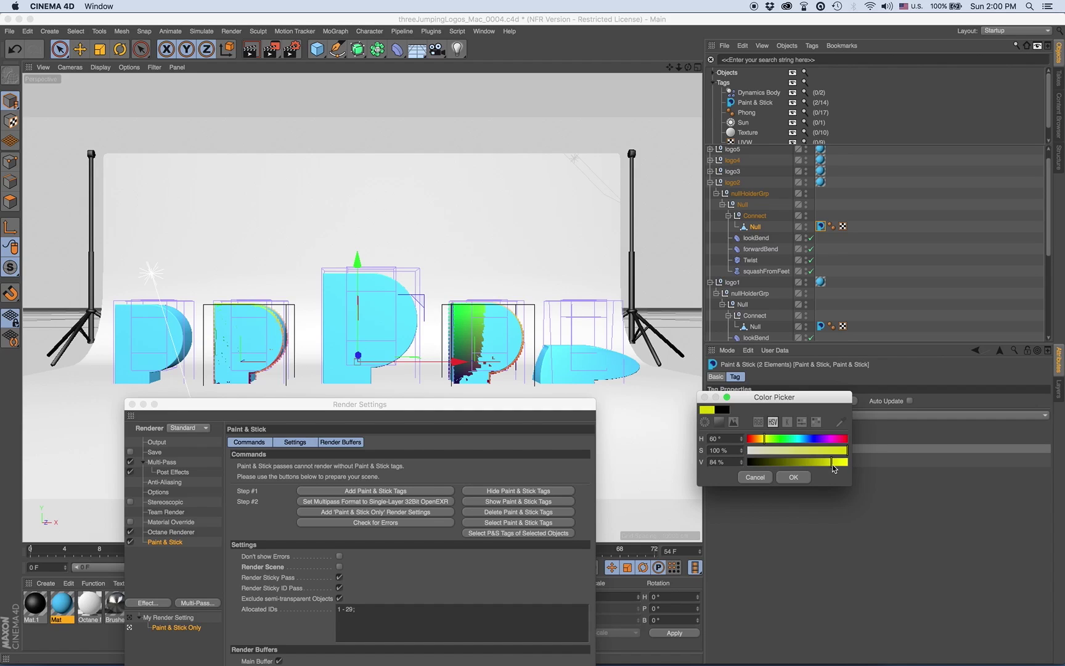
left_click(795, 477)
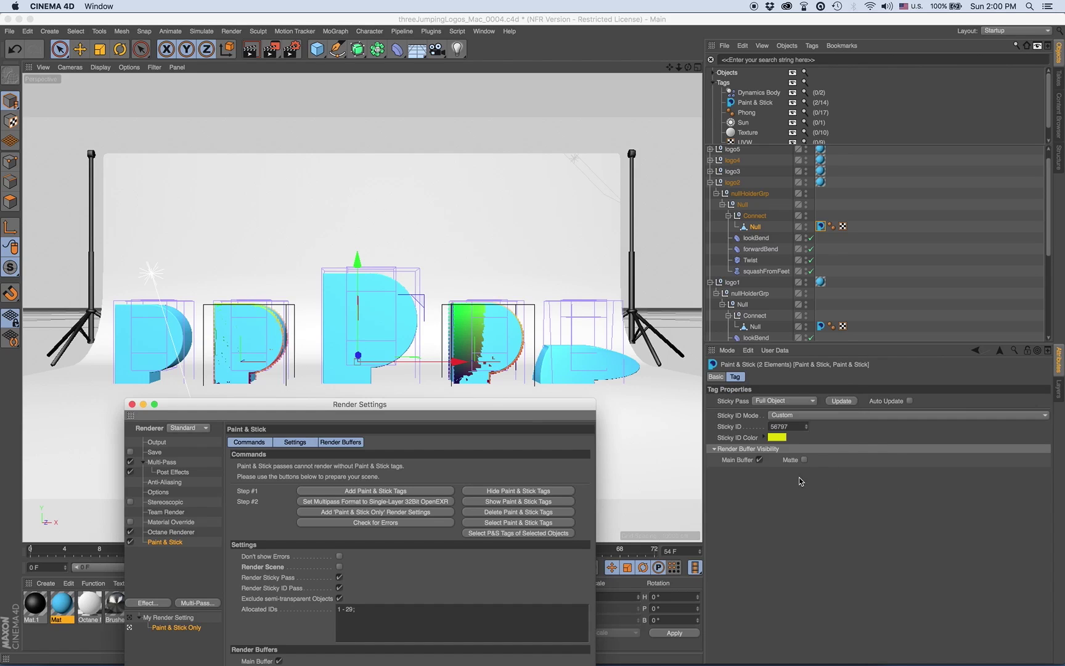
left_click(274, 49)
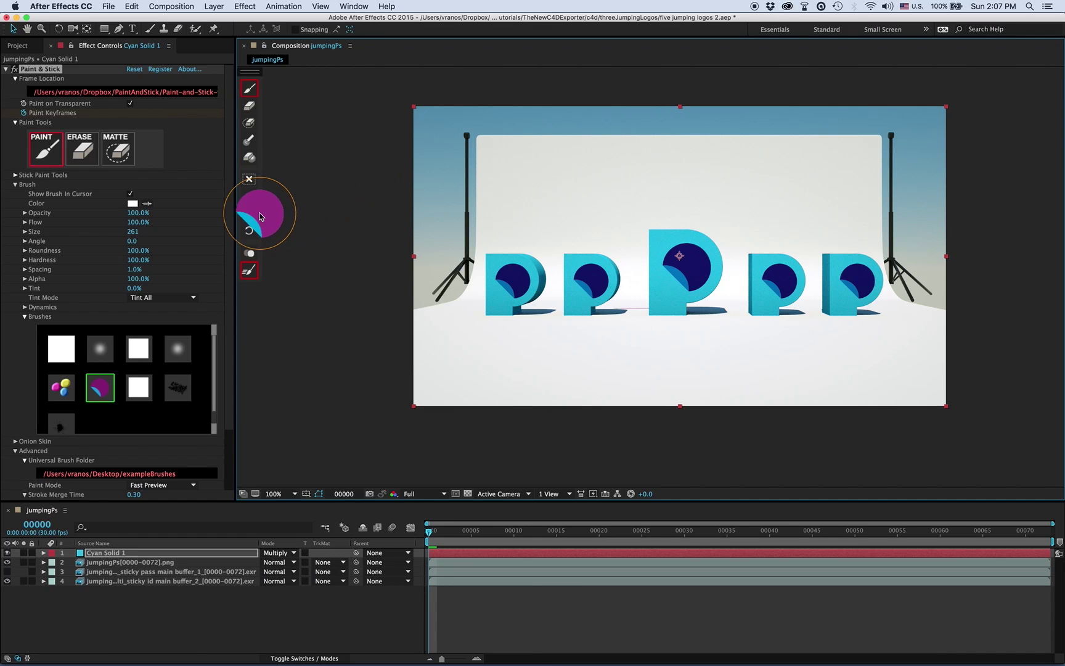
Step: Clear all paint strokes and set Paint & Stick's Sticky ID source to the sticky id main buffer_2 layer
left_click(249, 213)
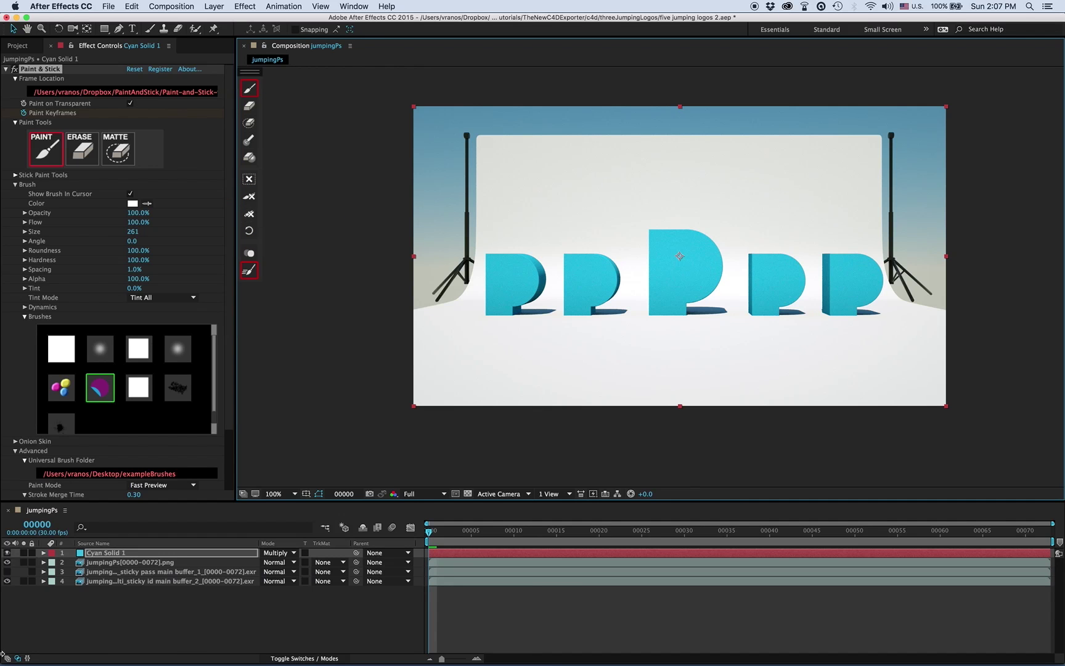
left_click(23, 581)
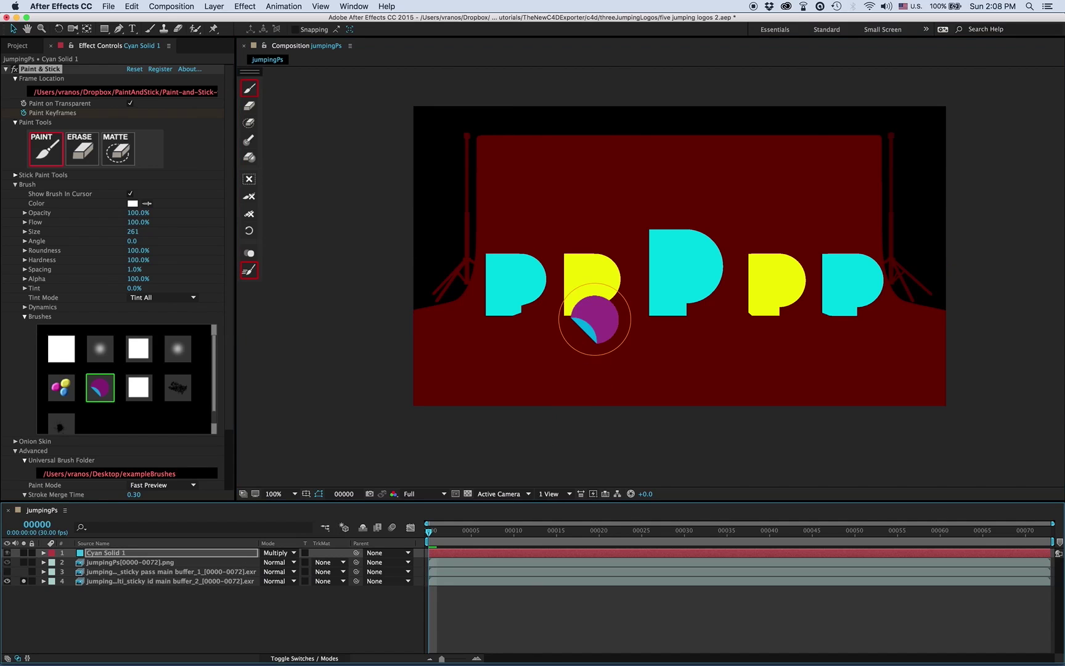
key("space")
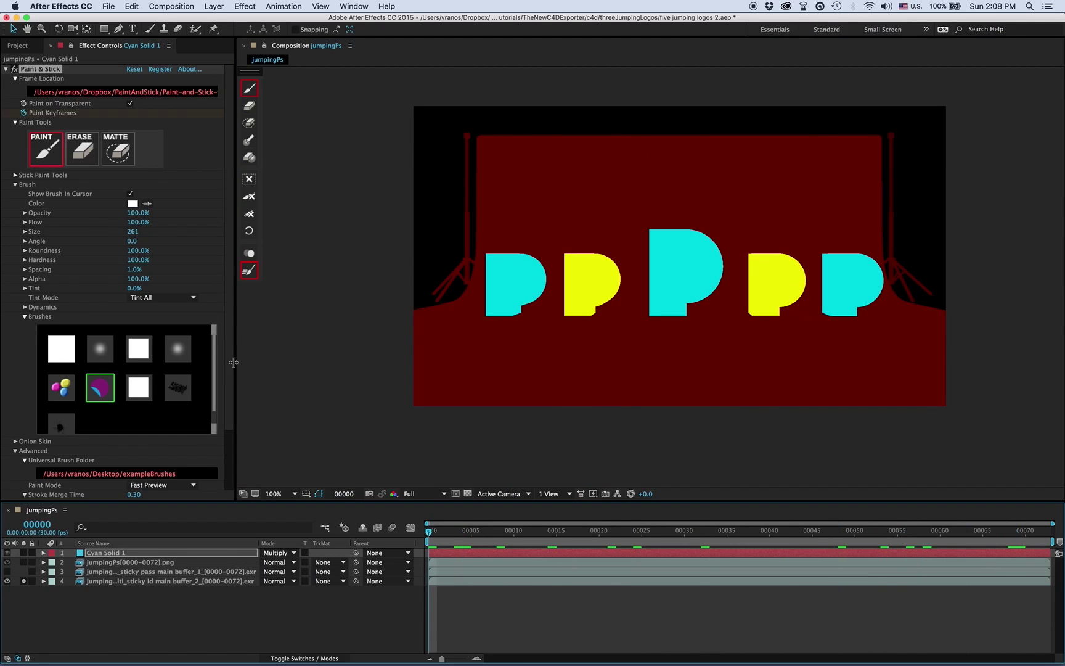
scroll(173, 431, "down", 3)
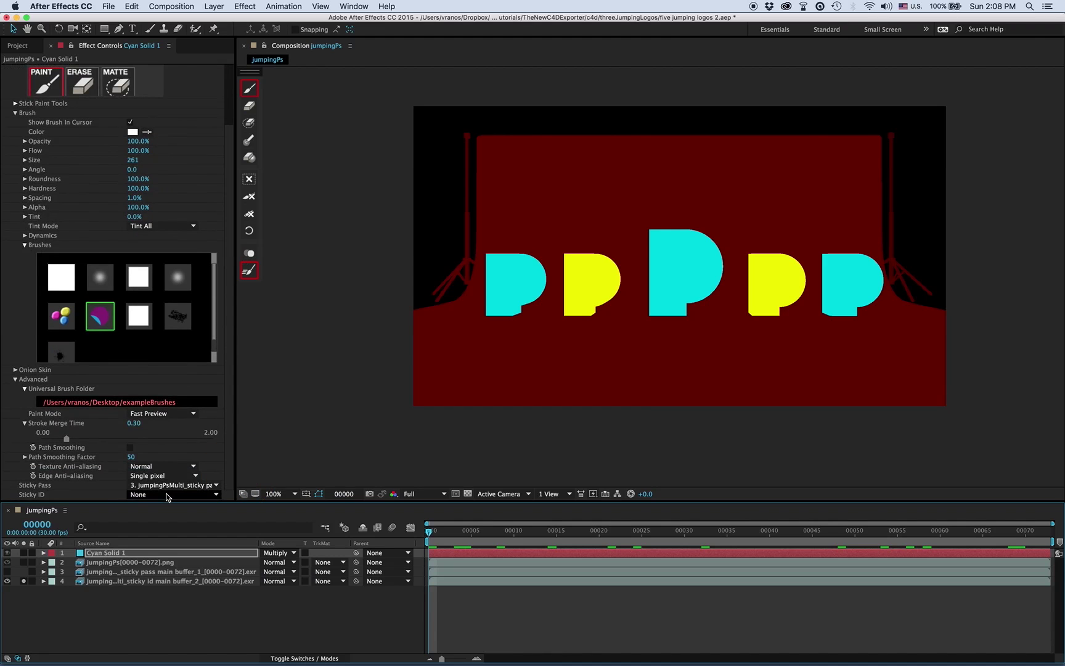
left_click(166, 495)
left_click(214, 554)
left_click(23, 580)
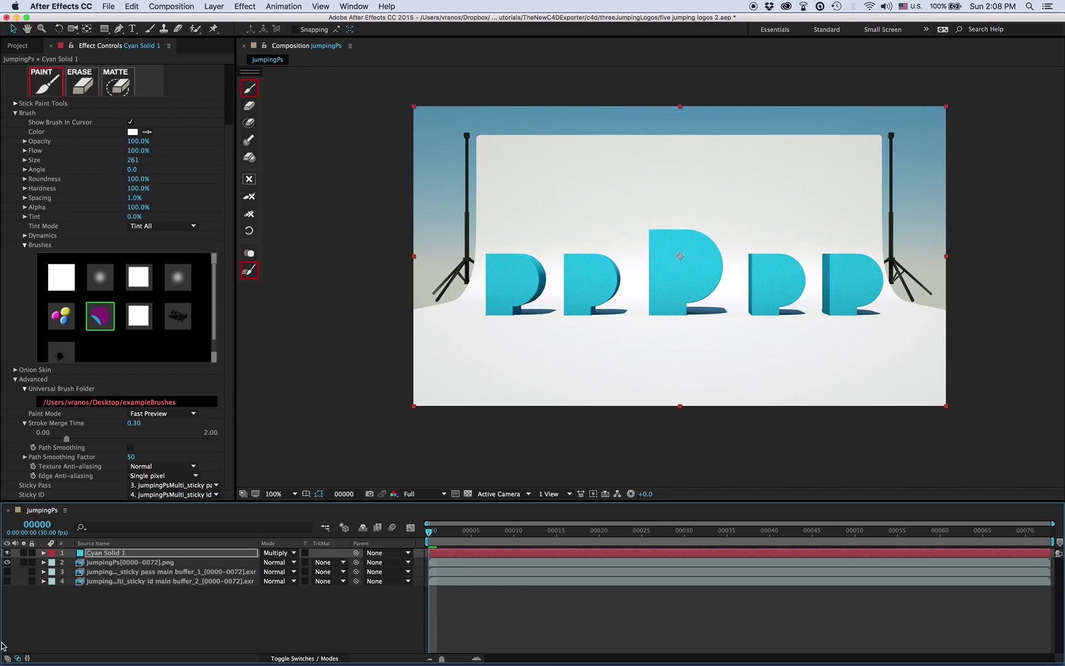
Step: Stamp a navy circle on the centre P and apply it to every cyan-ID logo
left_click(8, 562)
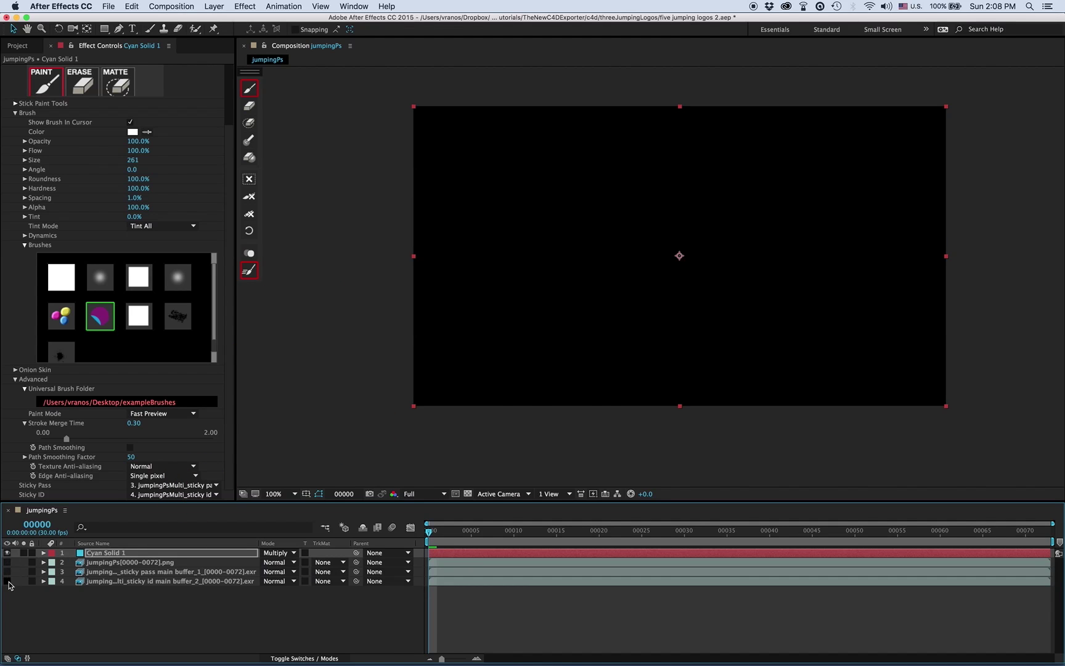
left_click(7, 580)
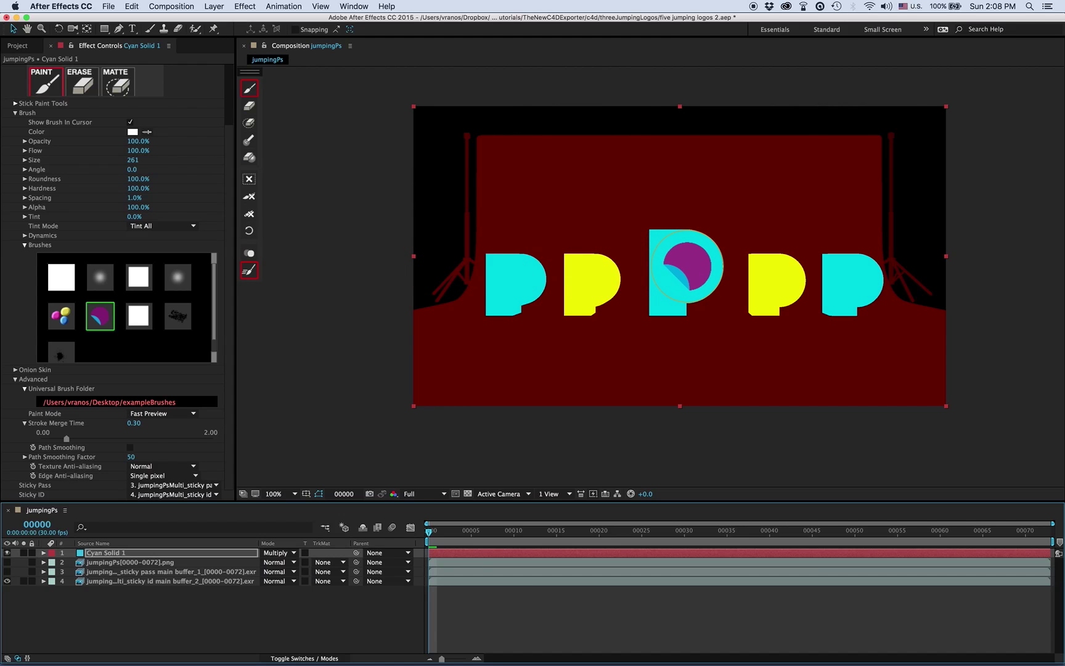
left_click(686, 267)
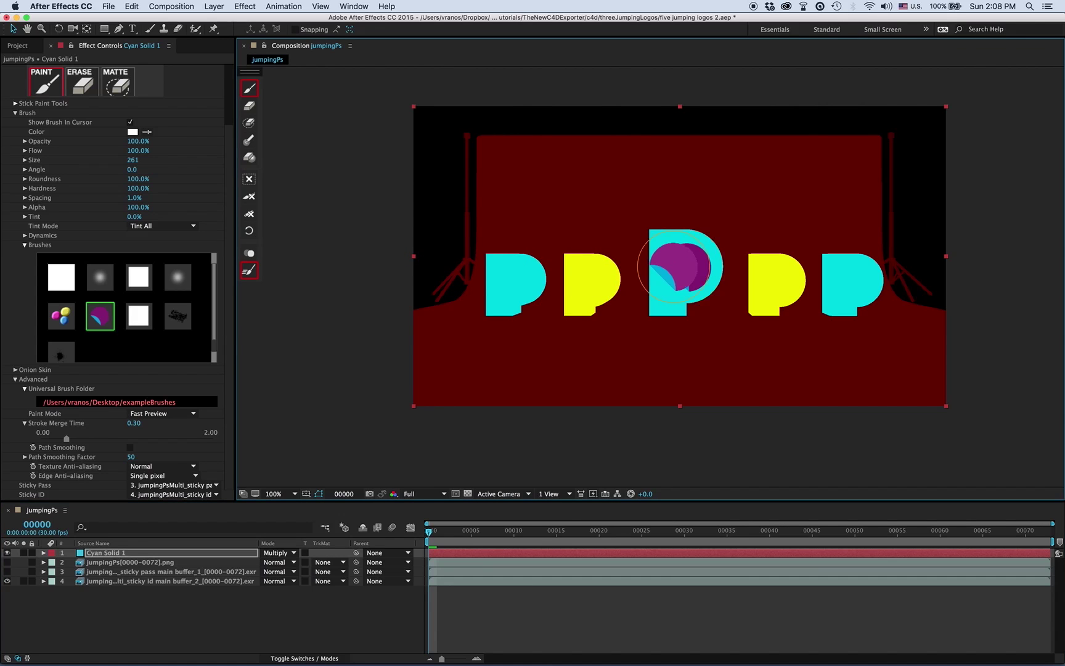
left_click(249, 142)
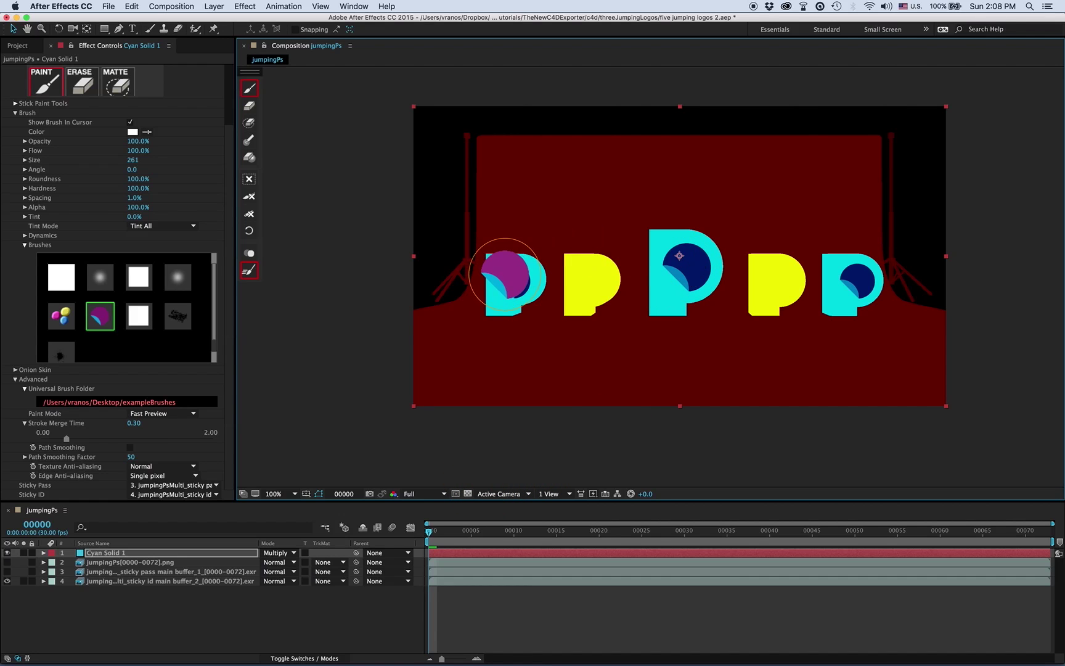
Step: Stamp the multicoloured balls brush at size 172 and 0% tint onto both yellow Ps
left_click(68, 317)
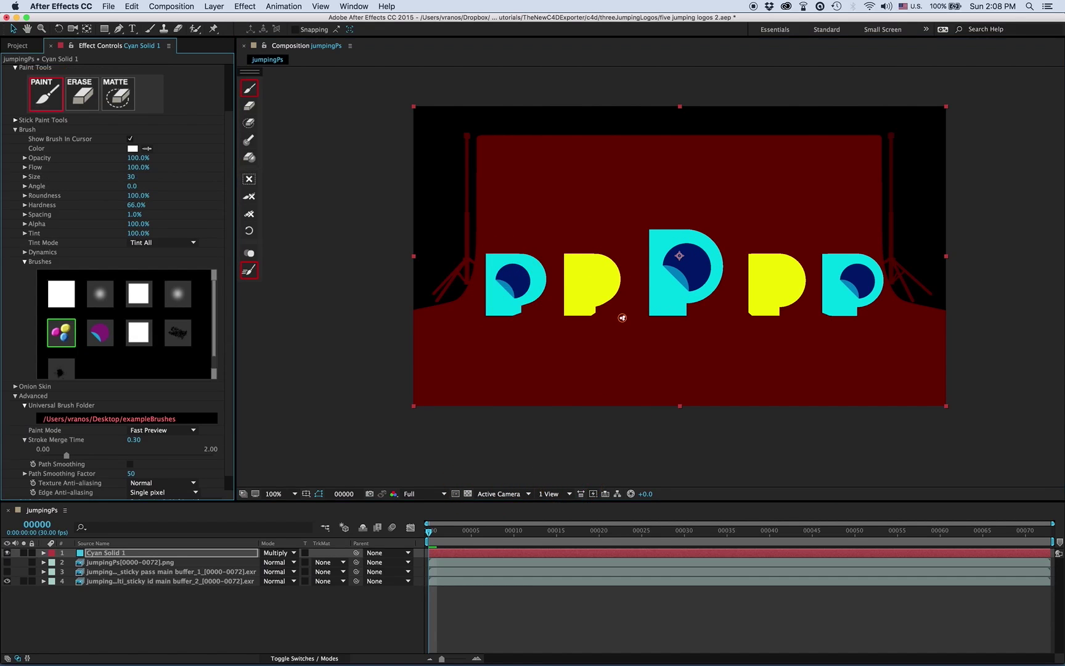
left_click_drag(129, 234, 9, 234)
left_click_drag(549, 279, 598, 280, "super")
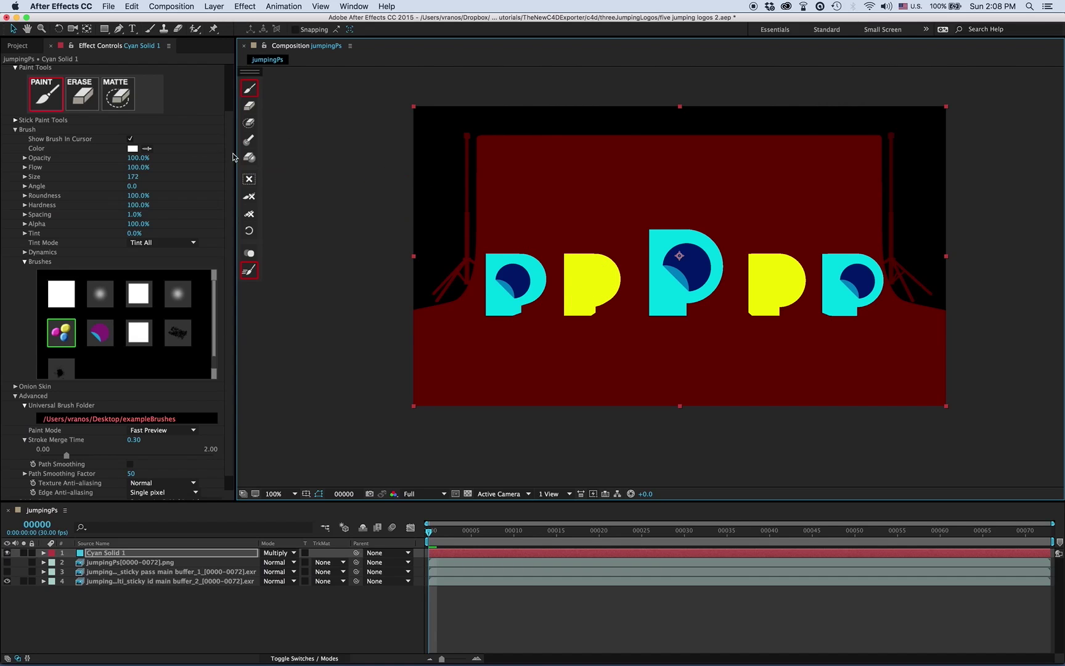
left_click(591, 279)
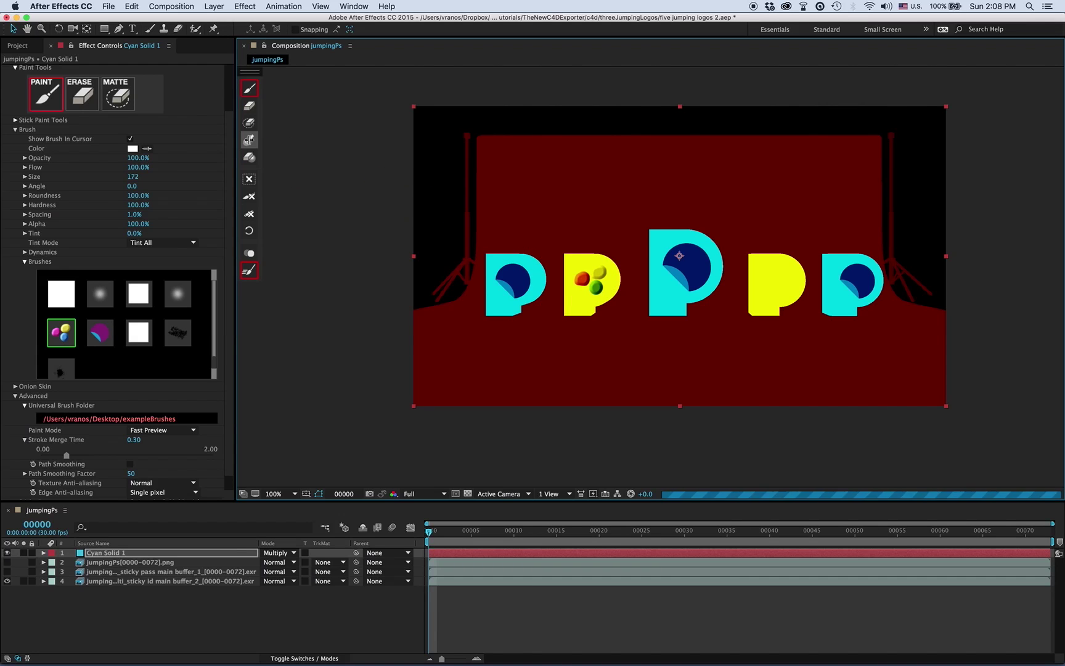
left_click(249, 140)
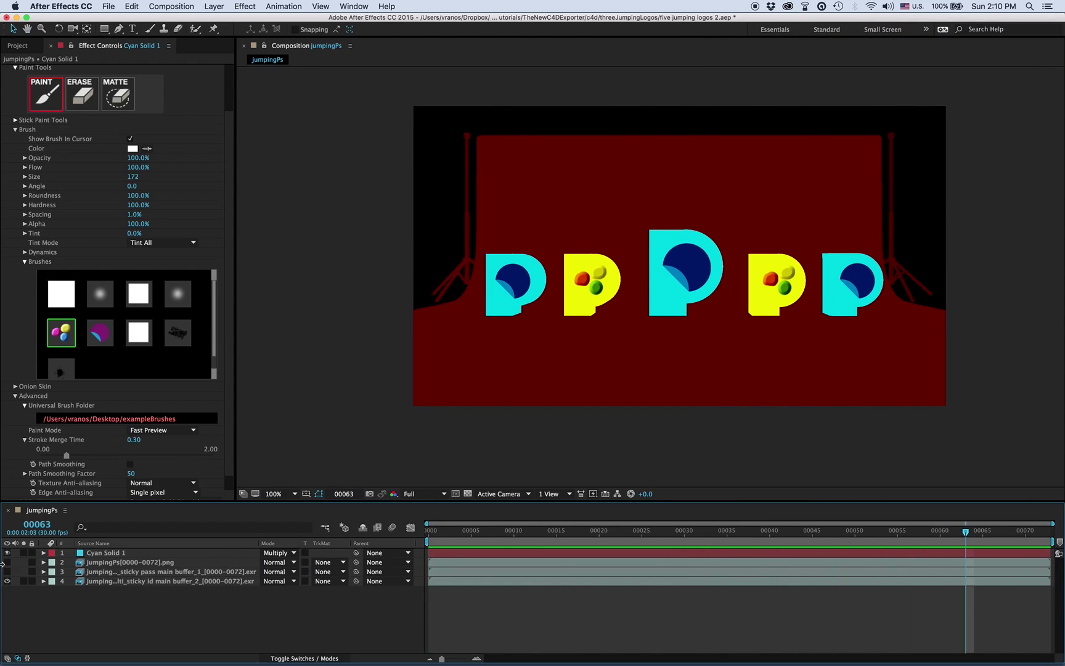
left_click(23, 562)
Step: Play back the painted logo composition as a RAM preview
key("space")
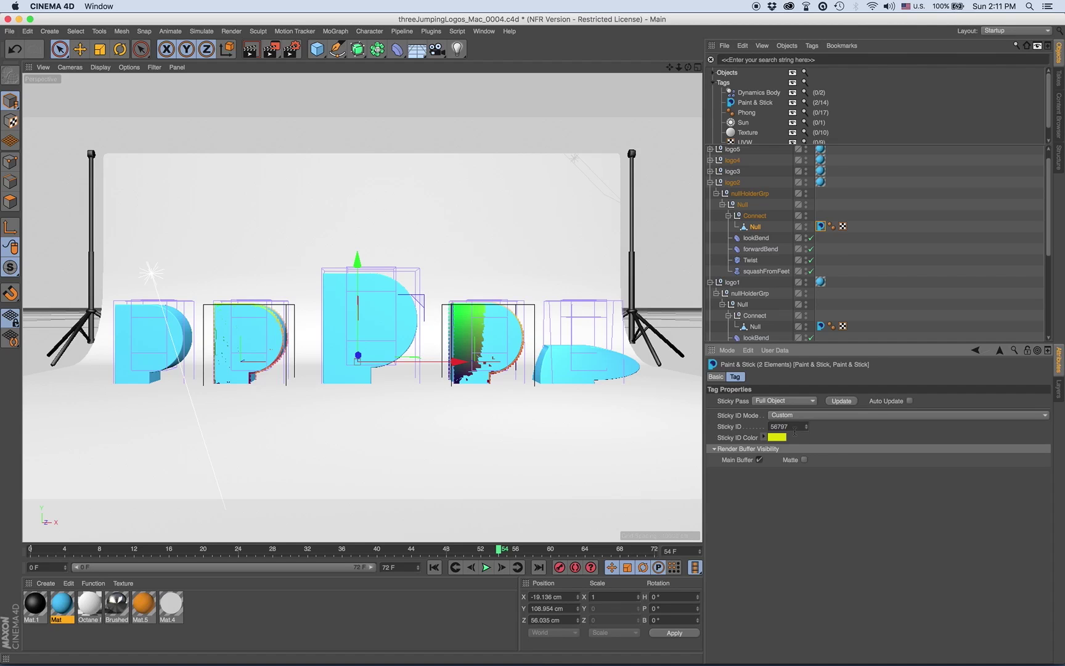
Step: Set the sticky ID to 1 and inspect its colour as RGB values
double_click(775, 426)
type("1")
key("Return")
left_click(780, 437)
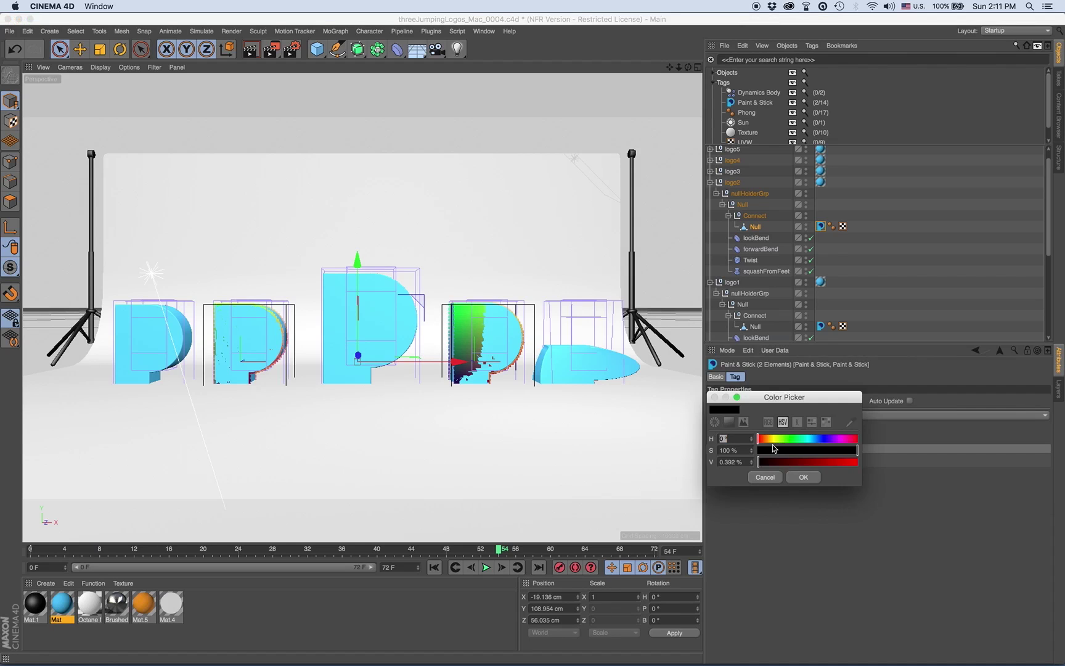
left_click(769, 422)
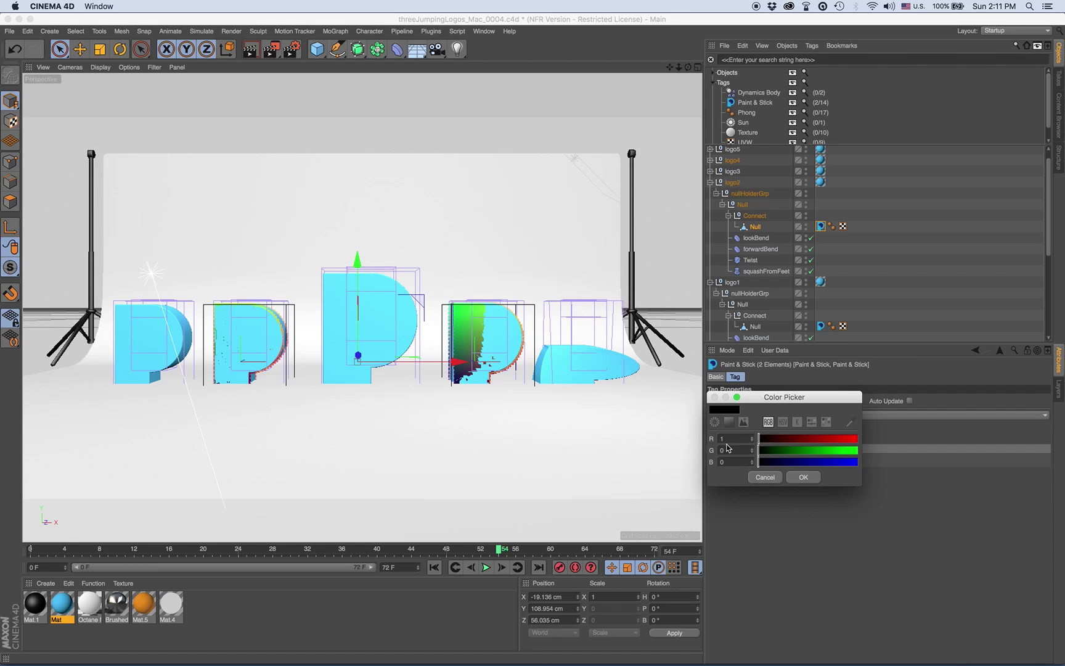
left_click(802, 477)
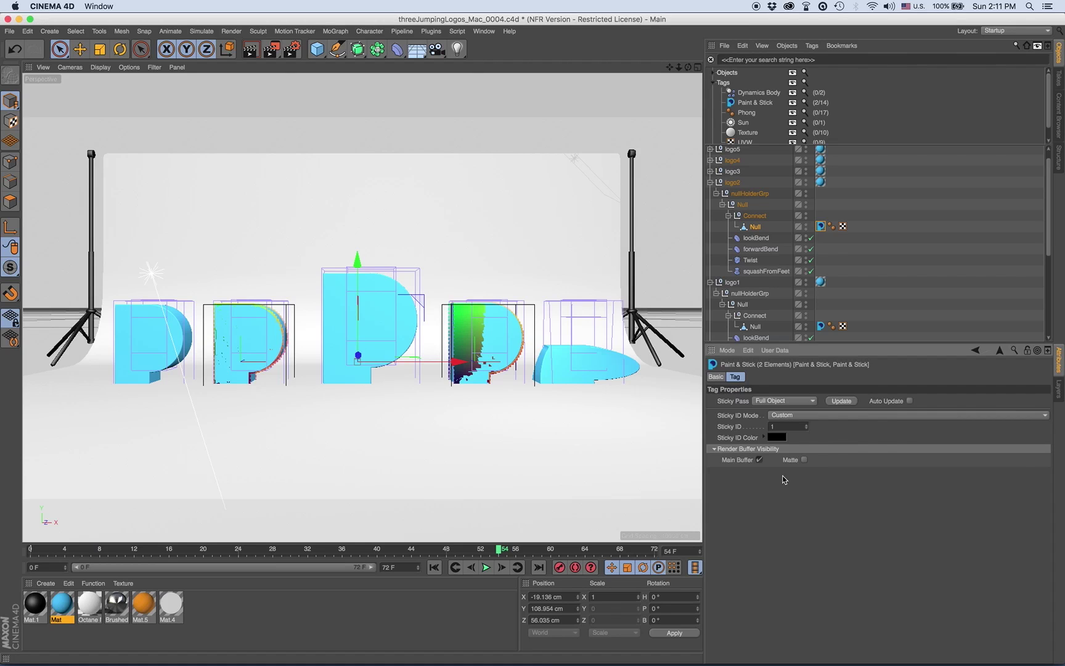
Step: Compare the sticky ID colours produced by IDs 2, 255 and 256
left_click(778, 438)
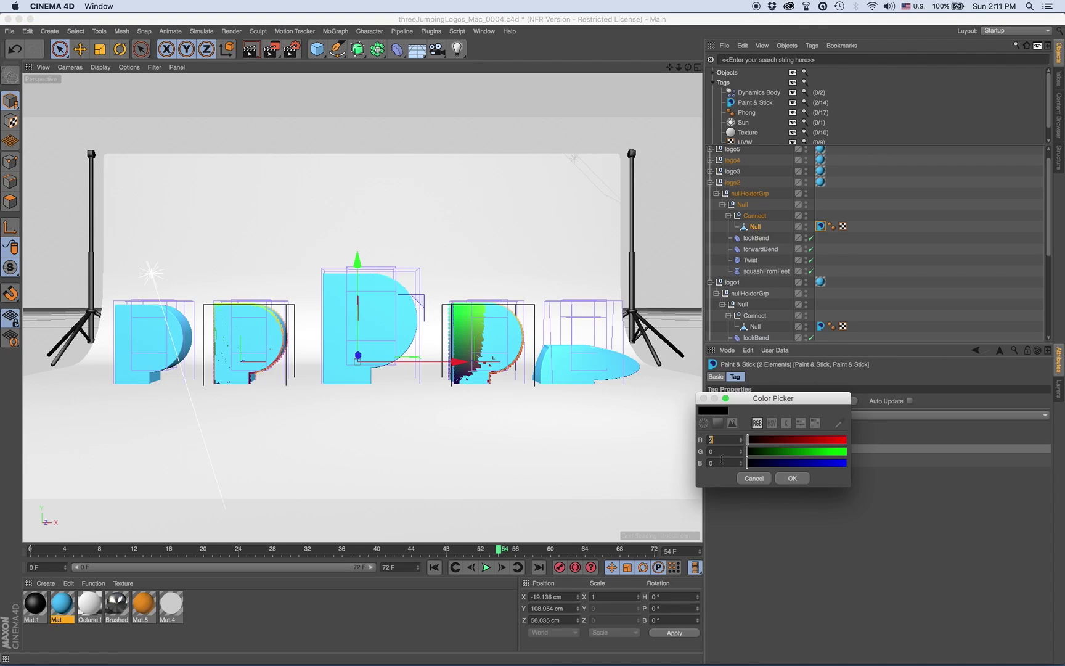
left_click(779, 479)
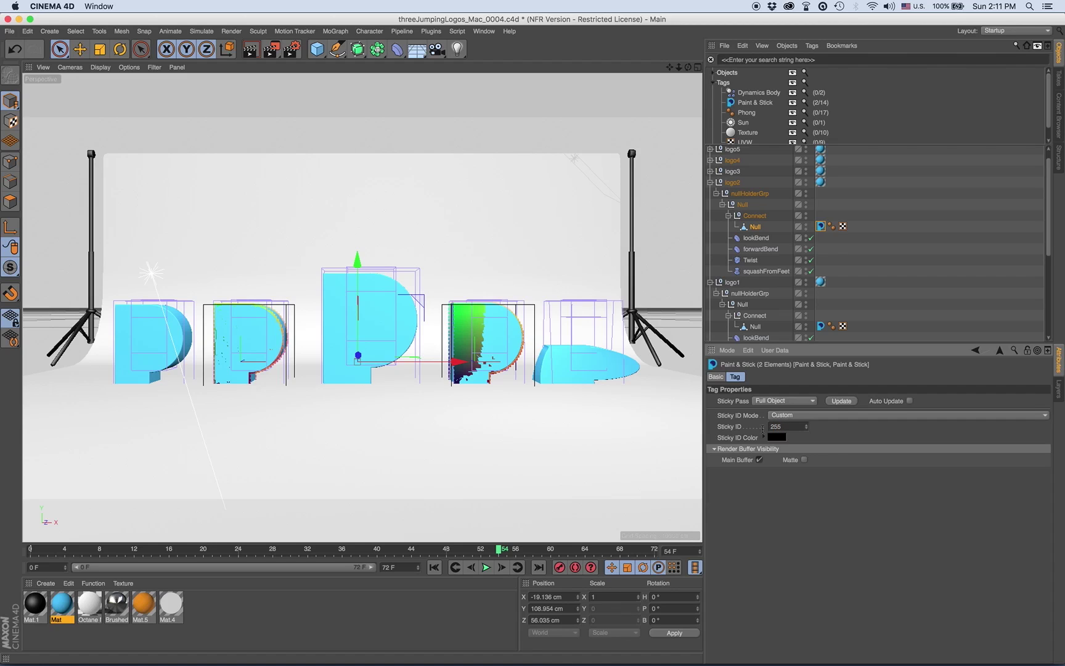
left_click(775, 437)
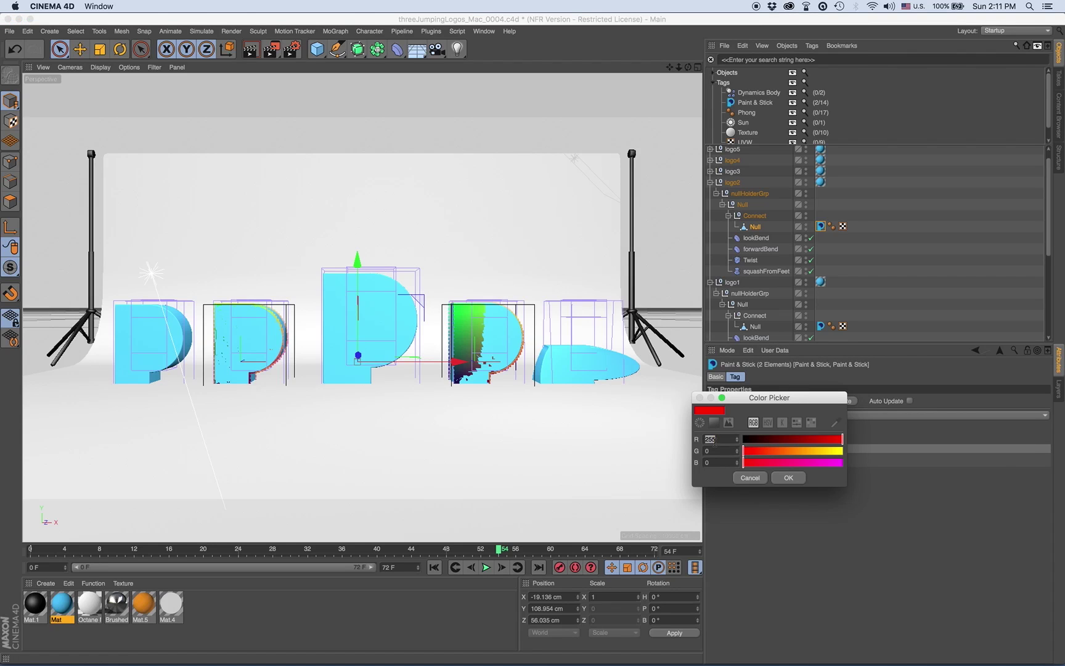
left_click(789, 478)
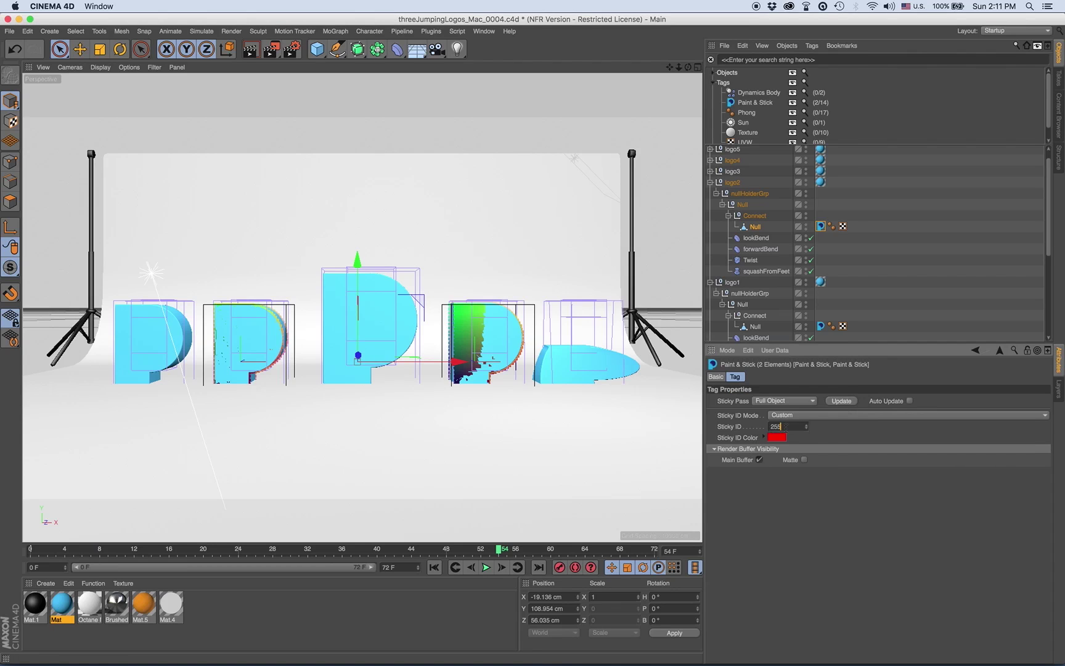
type("25")
key("Return")
left_click(774, 438)
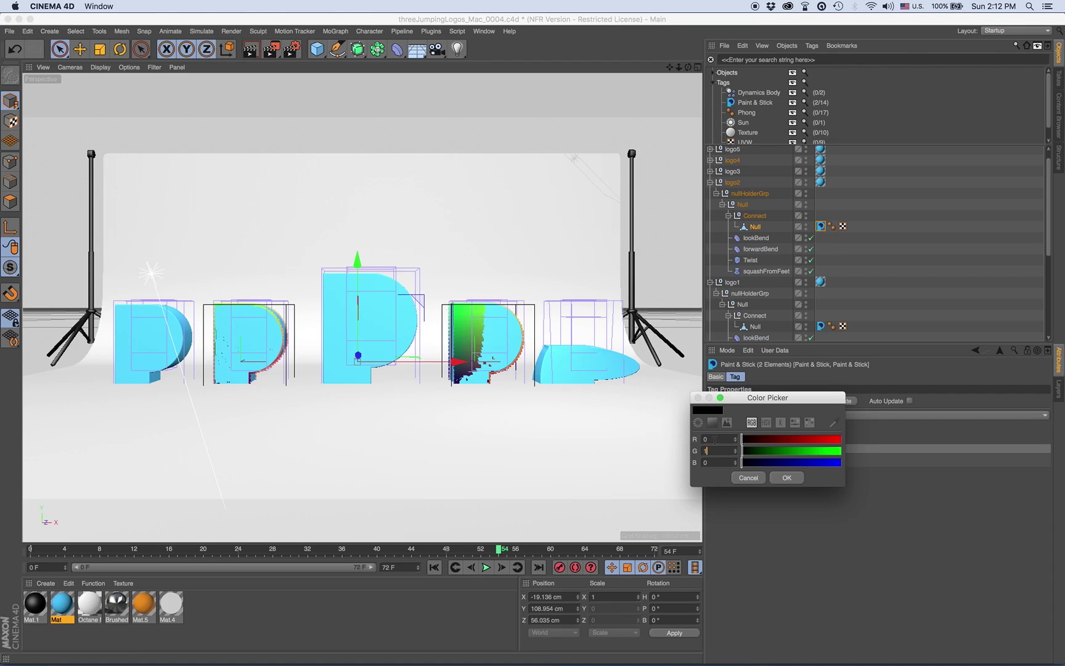
left_click(789, 479)
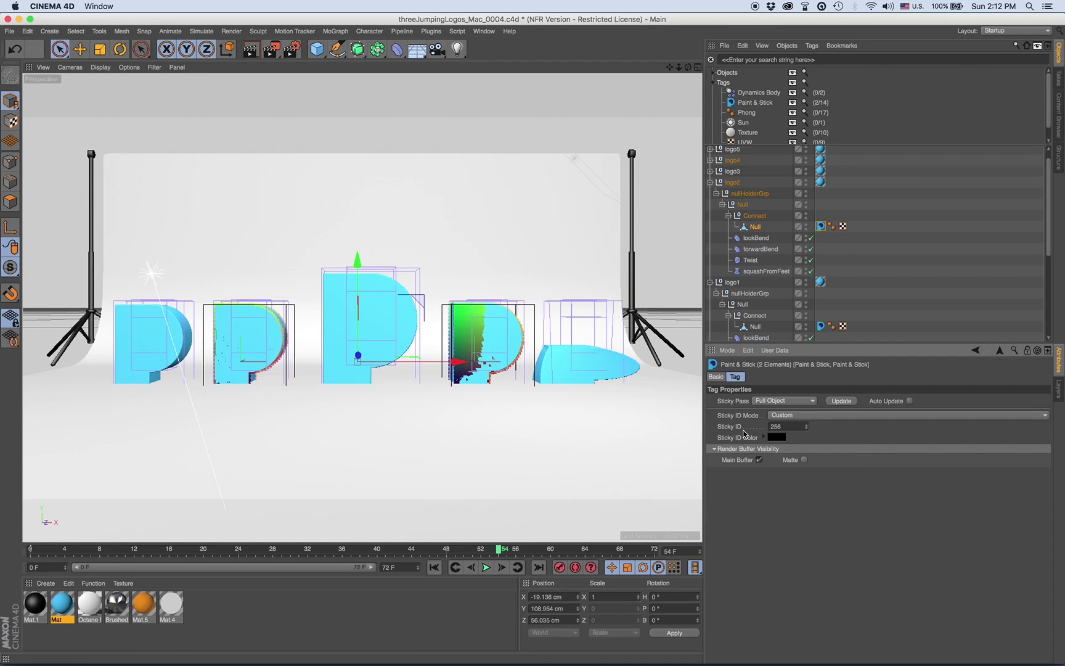
Step: Set a custom lavender Sticky ID Color (RGB 162, 158, 223)
left_click(778, 437)
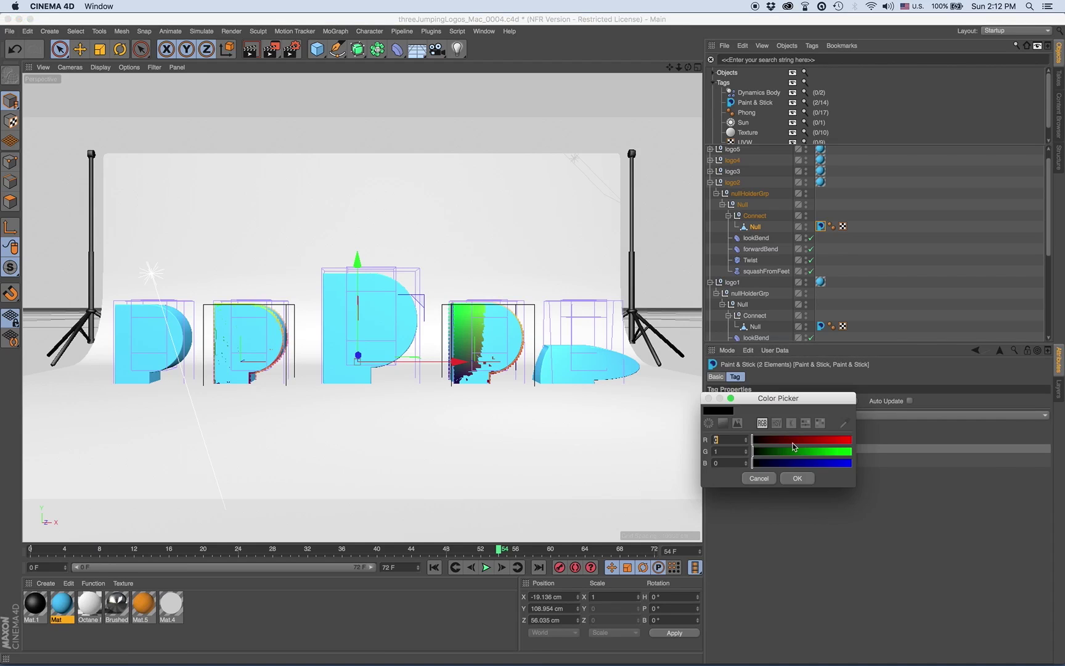
left_click_drag(777, 439, 841, 465)
left_click(801, 478)
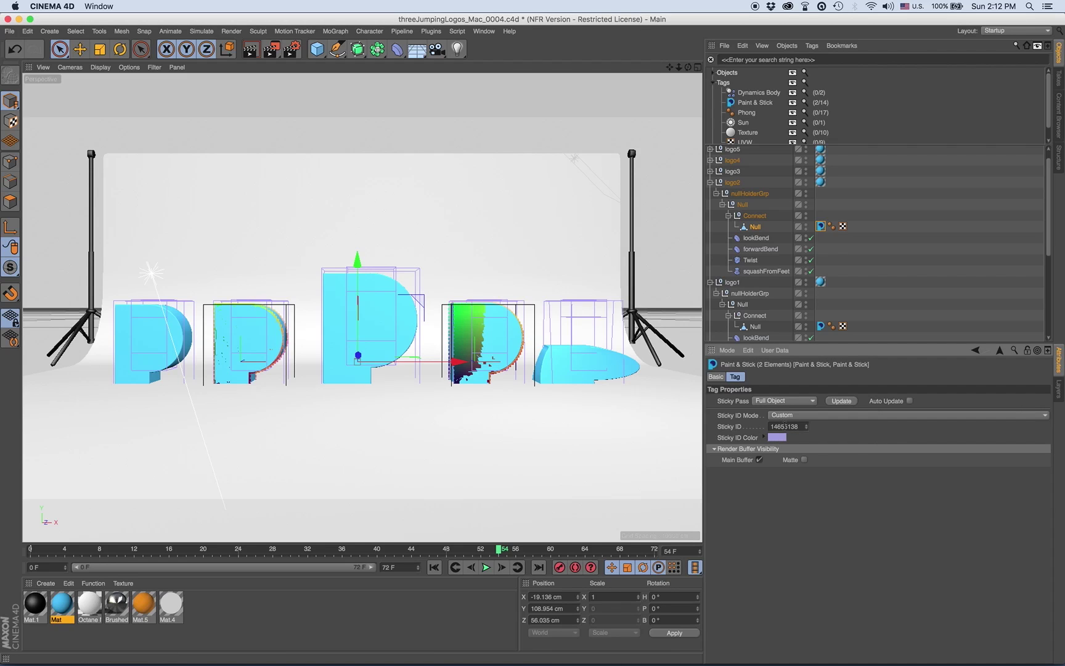